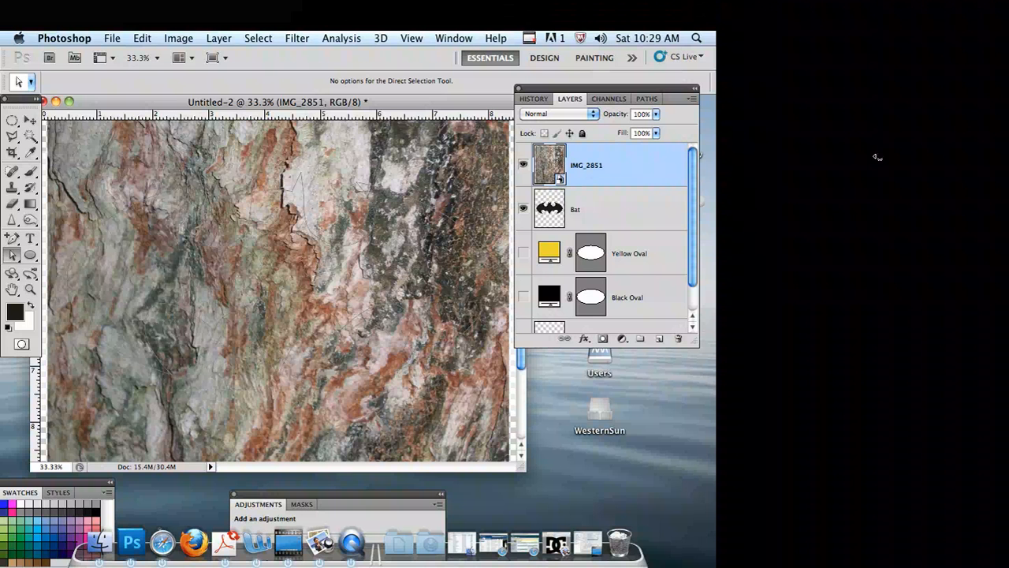
Step: Clip the IMG_2851 bark texture layer to the Bat layer with a clipping mask
{"action": "key", "text": "super+alt+g"}
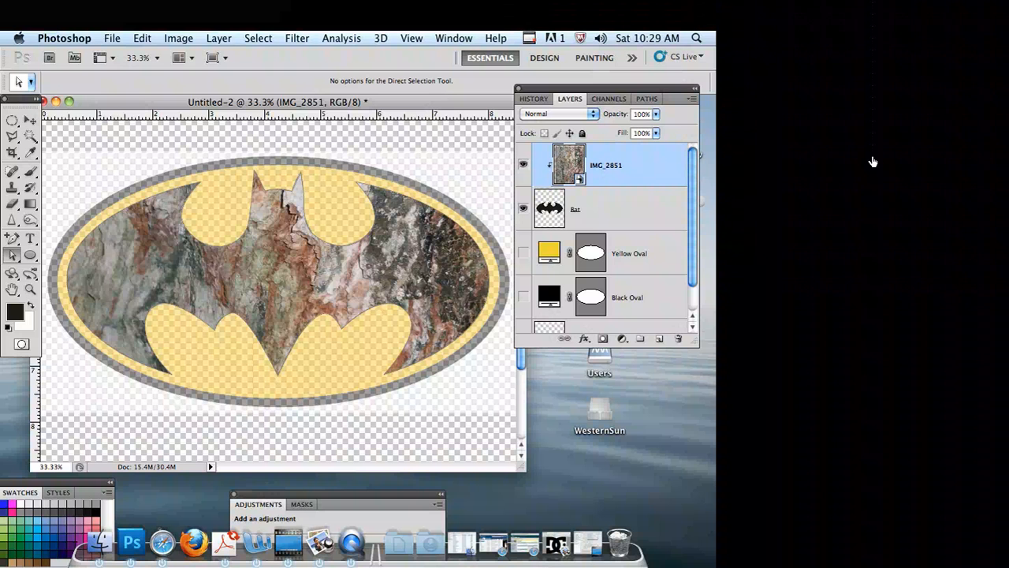
{"action": "scroll", "coordinate": [887, 164], "scroll_direction": "down", "scroll_amount": 2}
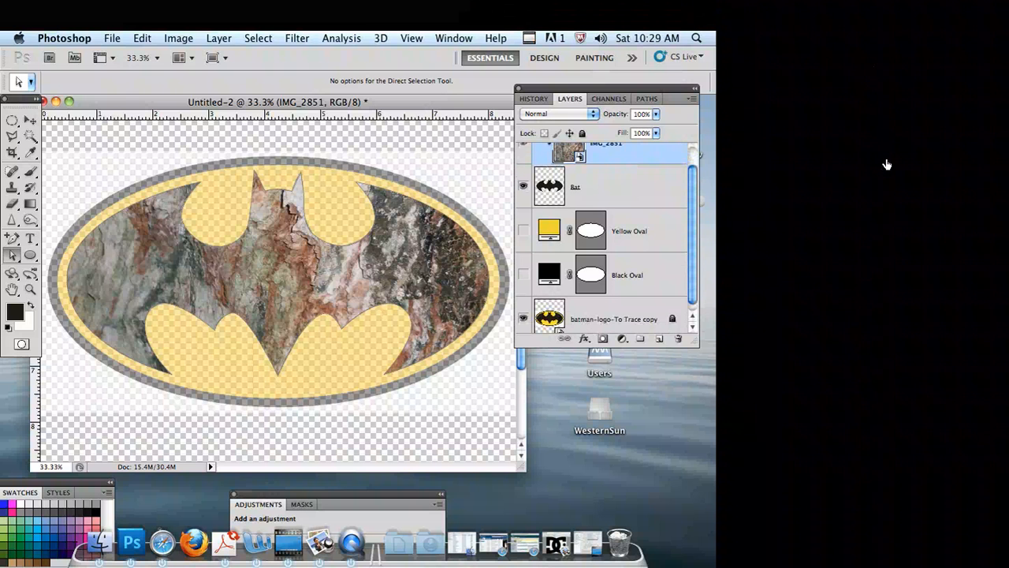
{"action": "scroll", "coordinate": [887, 163], "scroll_direction": "down", "scroll_amount": 1}
{"action": "scroll", "coordinate": [884, 162], "scroll_direction": "up", "scroll_amount": 3}
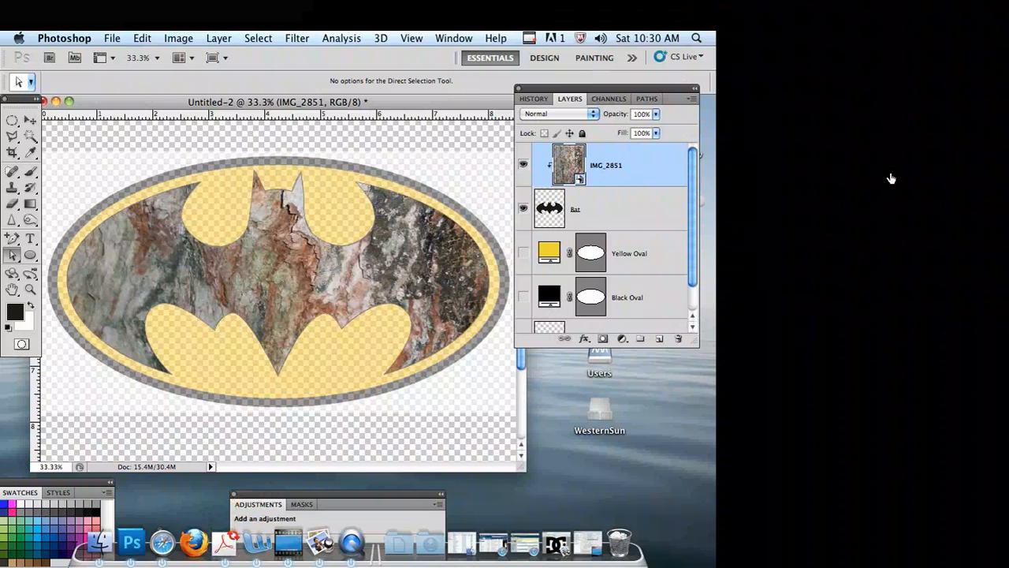
Step: Add a Bevel and Emboss effect to the Bat layer with size 35 px and the Chisel Hard technique
{"action": "key", "text": "alt+bracketleft"}
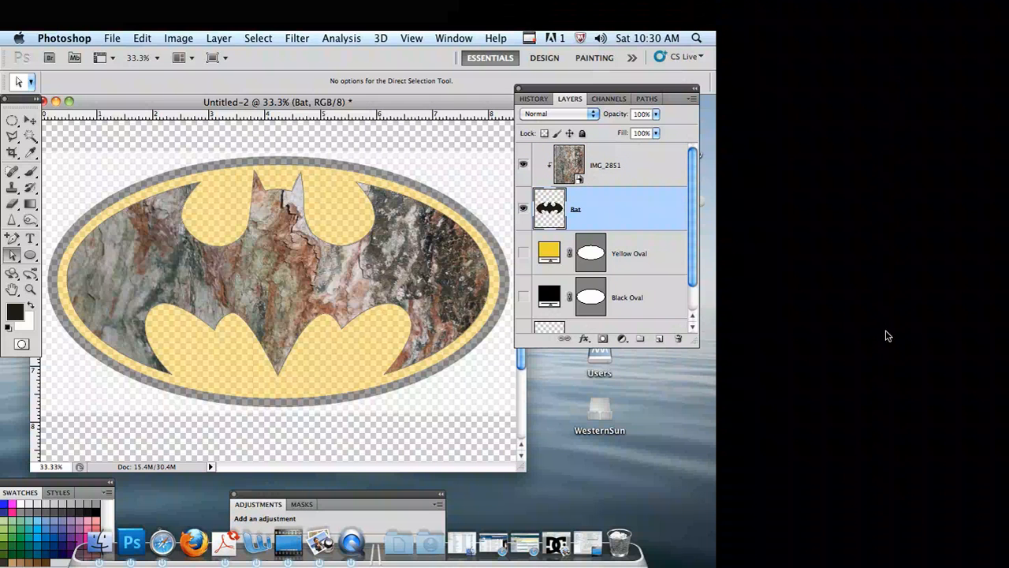
{"action": "left_click", "coordinate": [584, 339]}
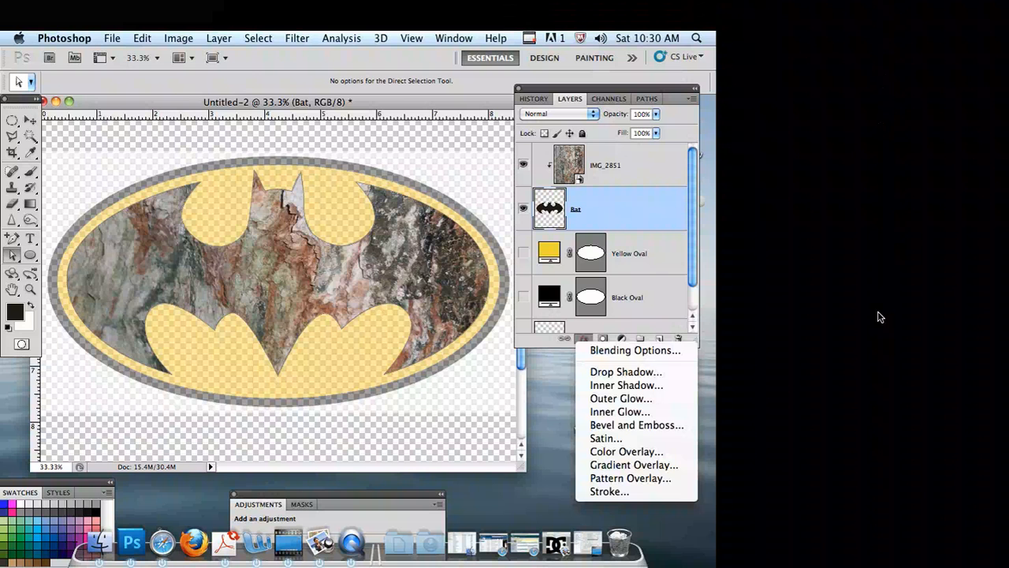
{"action": "left_click", "coordinate": [637, 425]}
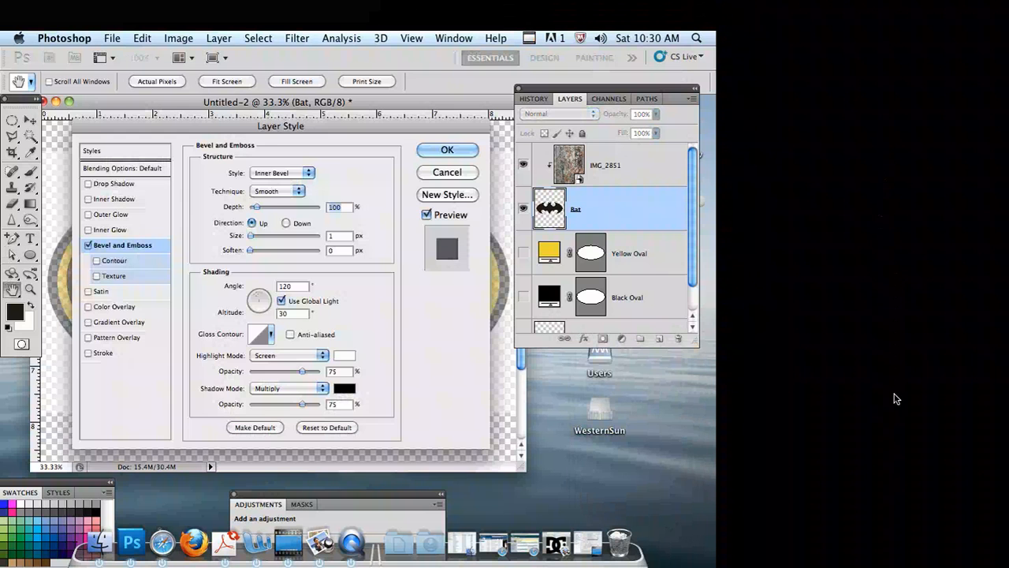
{"action": "left_click_drag", "start_coordinate": [261, 140], "coordinate": [583, 71]}
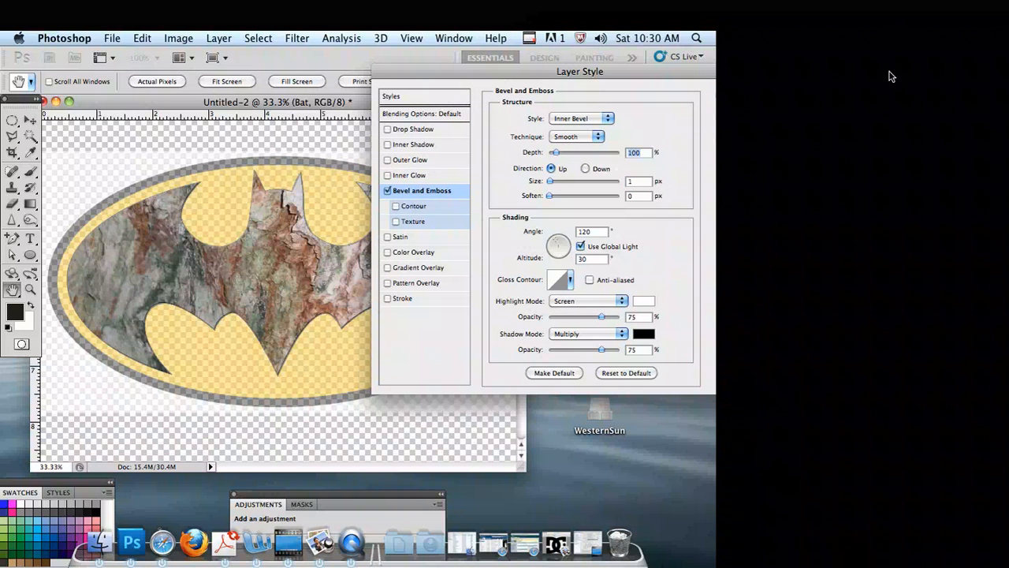
{"action": "left_click_drag", "start_coordinate": [550, 181], "coordinate": [563, 181]}
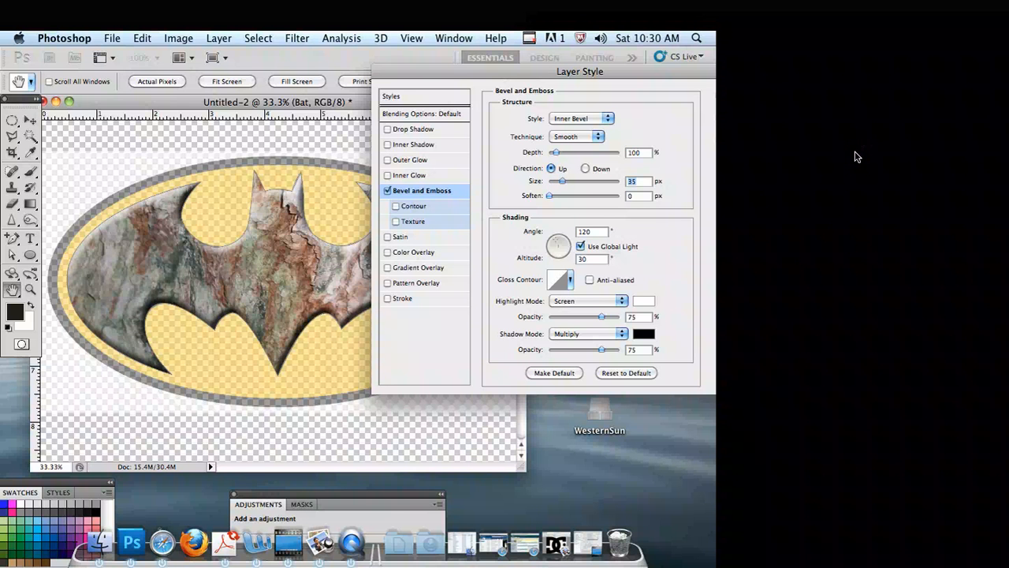
{"action": "left_click", "coordinate": [596, 137]}
{"action": "left_click", "coordinate": [597, 145]}
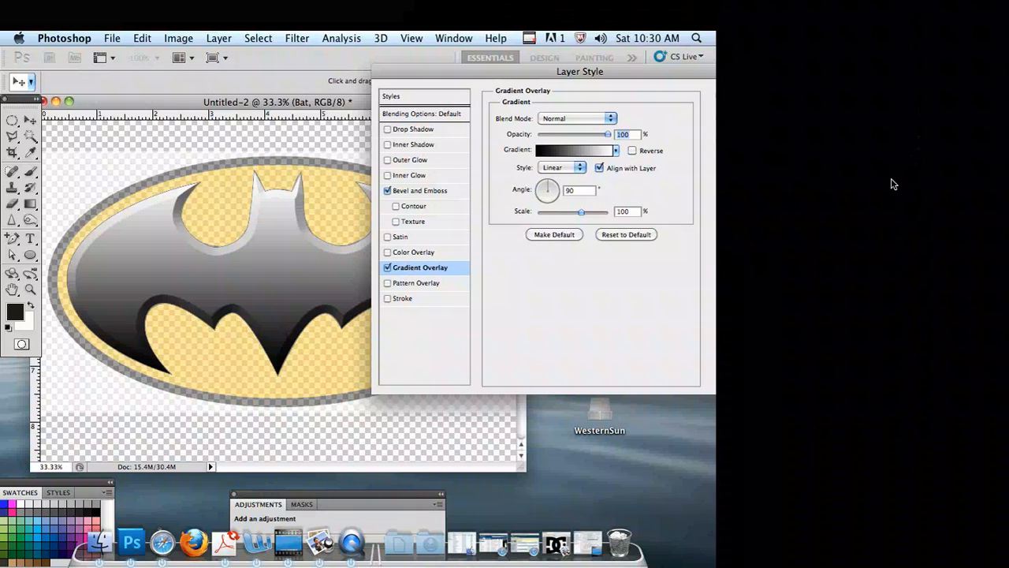
Step: Give the Bat layer a Gradient Overlay at 49% opacity and an Inner Shadow with size 109 px
{"action": "left_click_drag", "start_coordinate": [902, 107], "coordinate": [865, 111]}
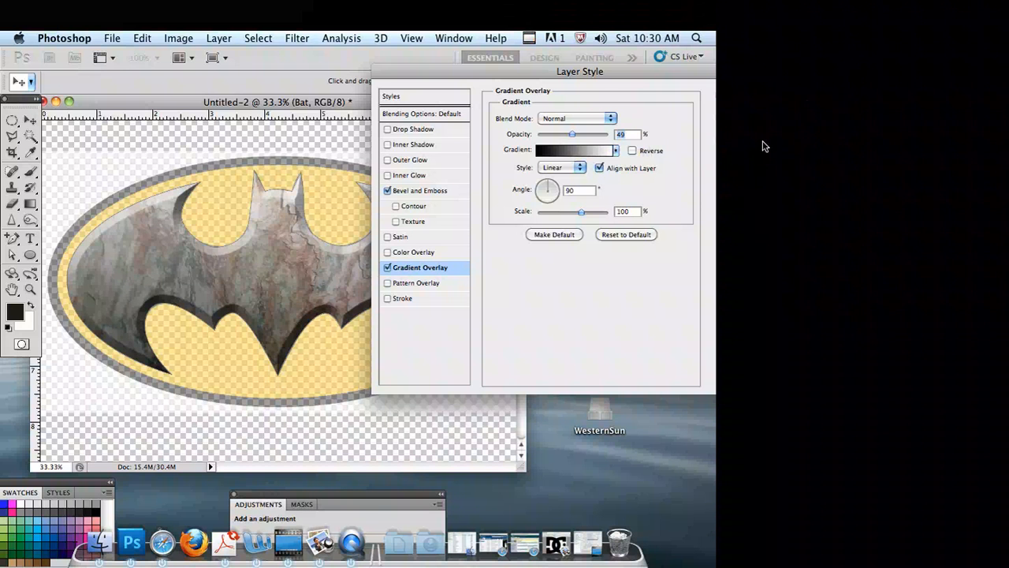
{"action": "left_click", "coordinate": [701, 117]}
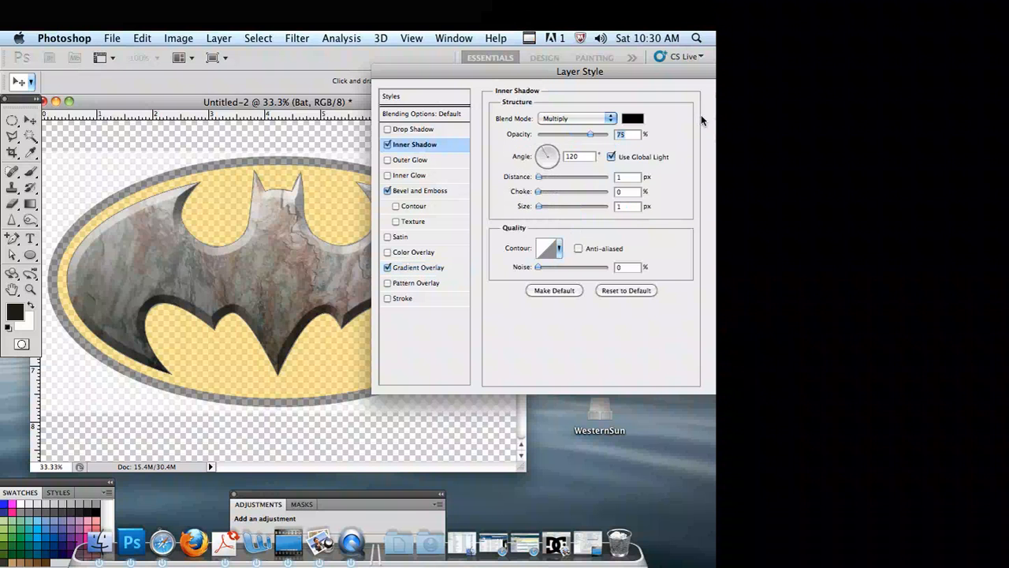
{"action": "left_click_drag", "start_coordinate": [831, 179], "coordinate": [866, 180]}
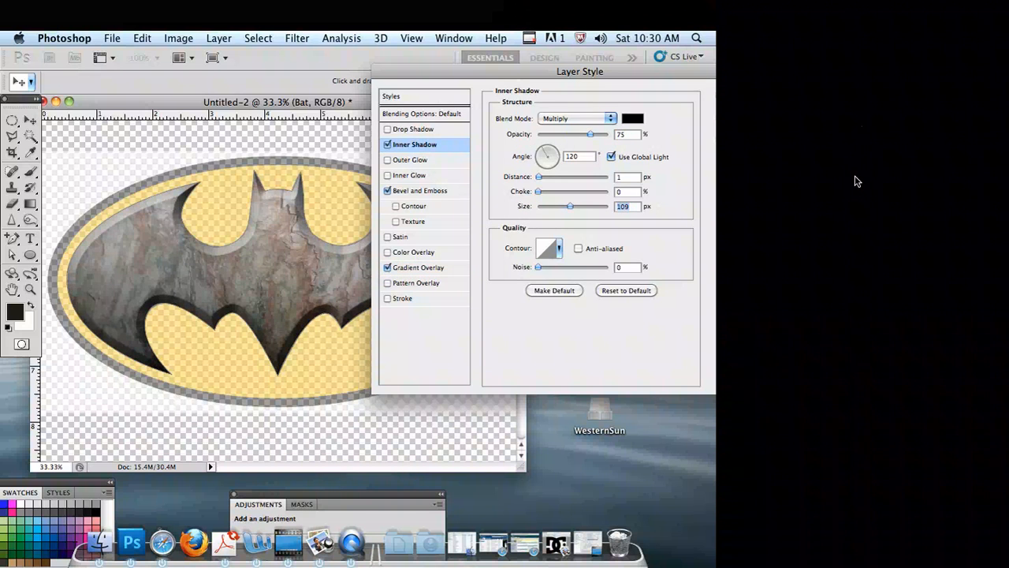
Step: Add an Outer Glow of size 92 px in blue #6873df to the Bat layer and apply the layer style
{"action": "left_click", "coordinate": [699, 132]}
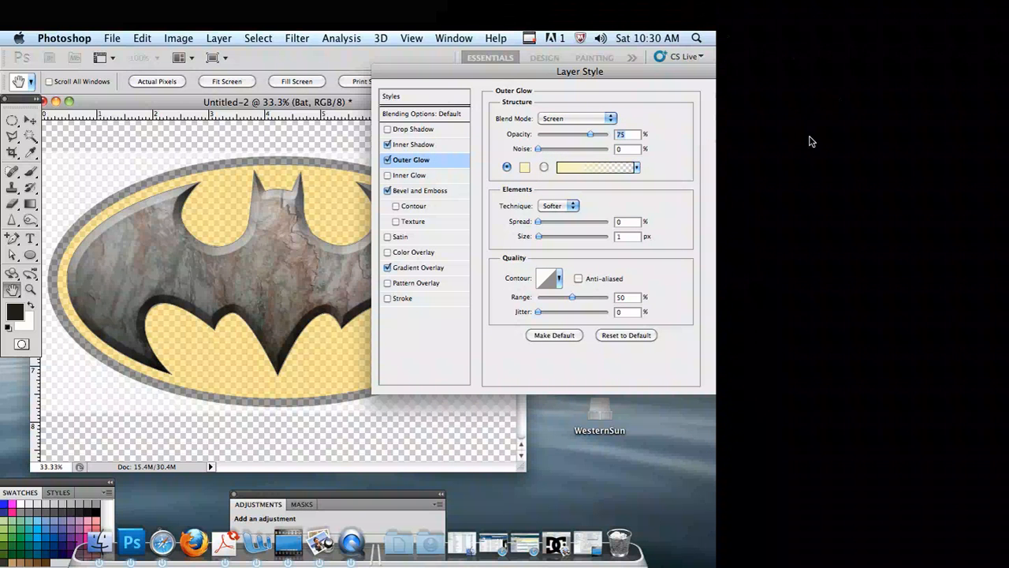
{"action": "left_click_drag", "start_coordinate": [830, 208], "coordinate": [861, 209]}
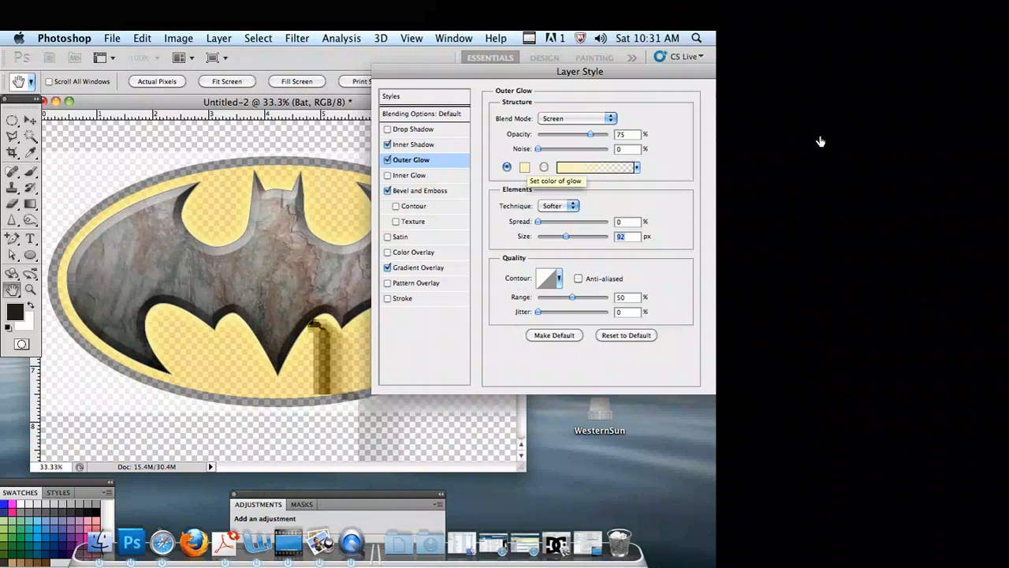
{"action": "left_click", "coordinate": [525, 167]}
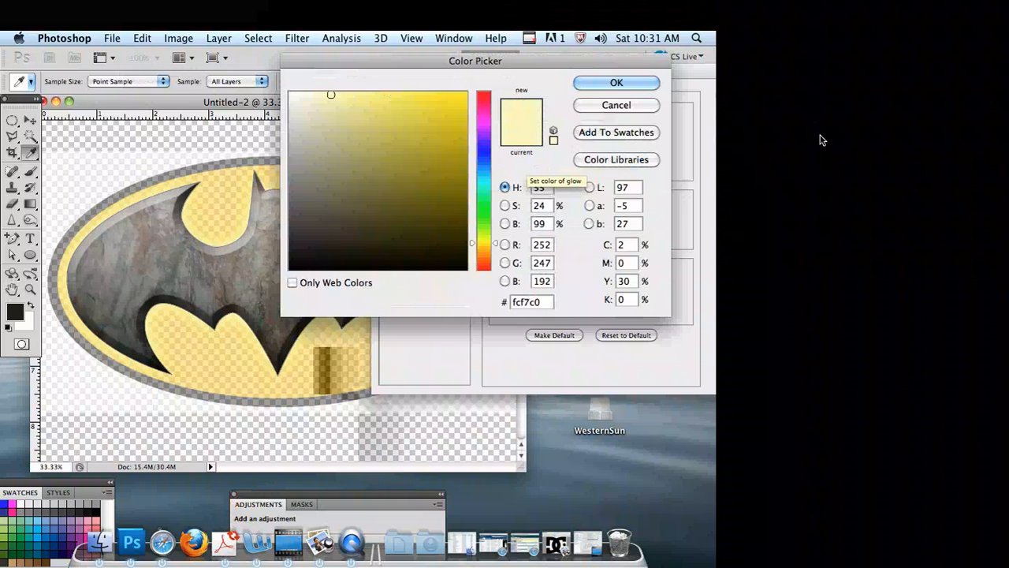
{"action": "left_click", "coordinate": [484, 154]}
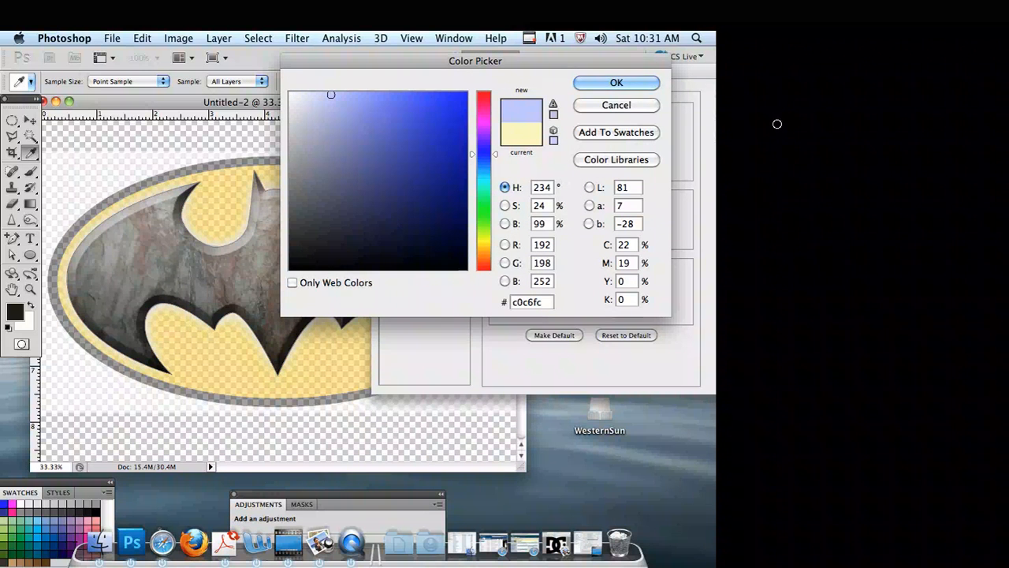
{"action": "left_click_drag", "start_coordinate": [359, 102], "coordinate": [375, 107]}
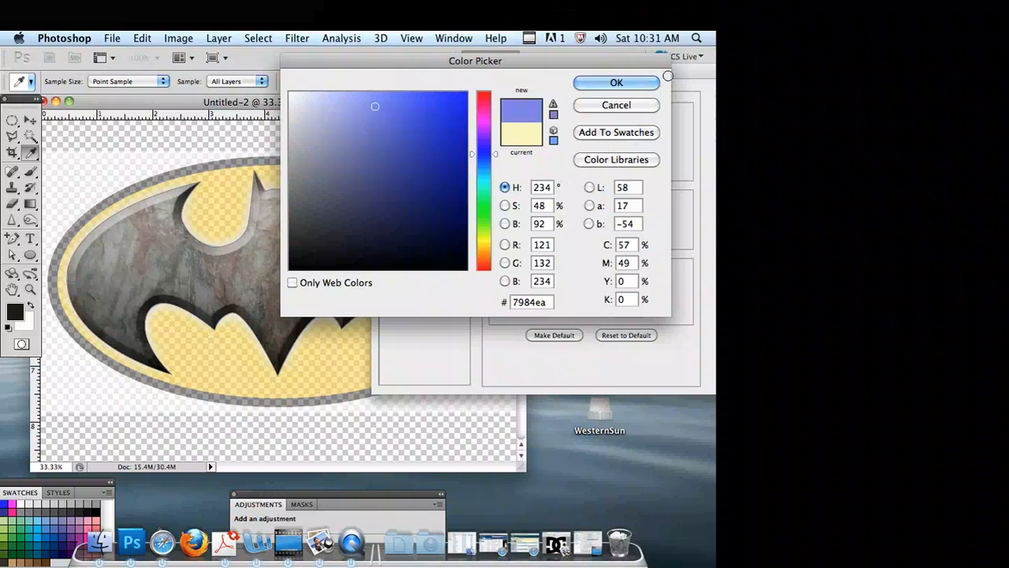
{"action": "left_click", "coordinate": [384, 115]}
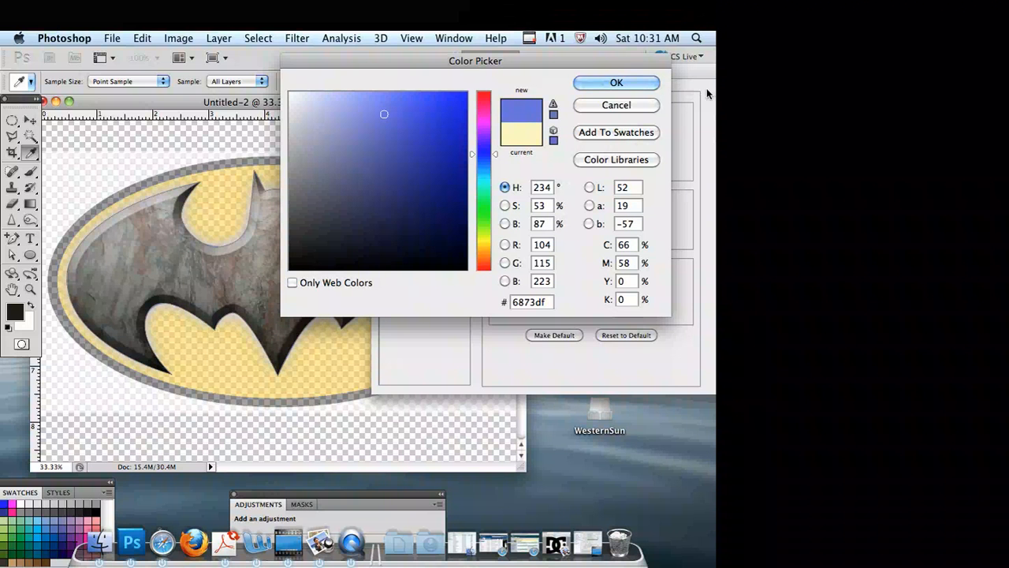
{"action": "left_click", "coordinate": [631, 83]}
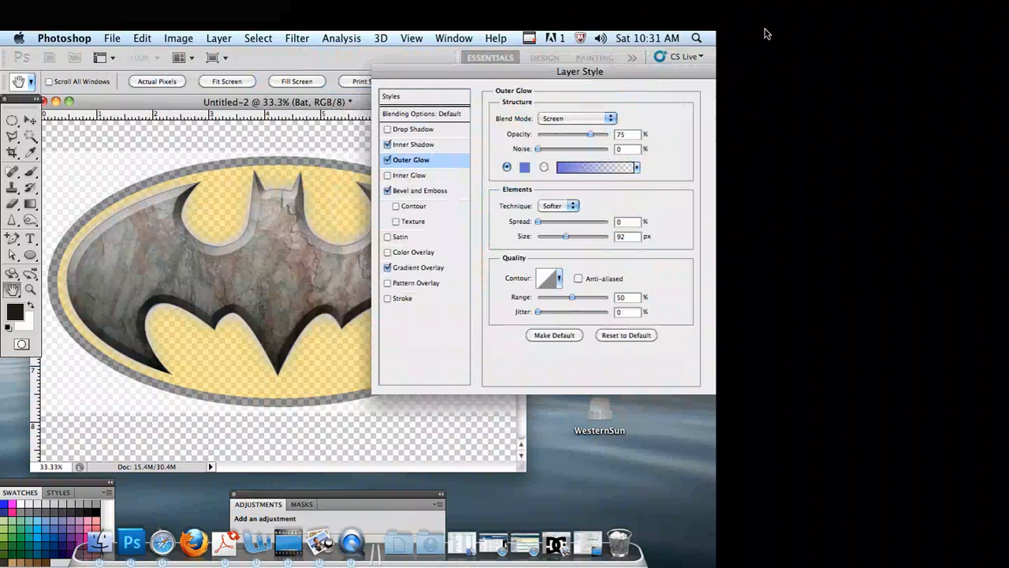
{"action": "mouse_move", "coordinate": [618, 71]}
{"action": "left_mouse_down"}
{"action": "mouse_move", "coordinate": [744, 65]}
{"action": "mouse_move", "coordinate": [651, 58]}
{"action": "mouse_move", "coordinate": [653, 182]}
{"action": "mouse_move", "coordinate": [714, 238]}
{"action": "mouse_move", "coordinate": [659, 162]}
{"action": "mouse_move", "coordinate": [638, 99]}
{"action": "mouse_move", "coordinate": [541, 101]}
{"action": "mouse_move", "coordinate": [749, 106]}
{"action": "left_mouse_up"}
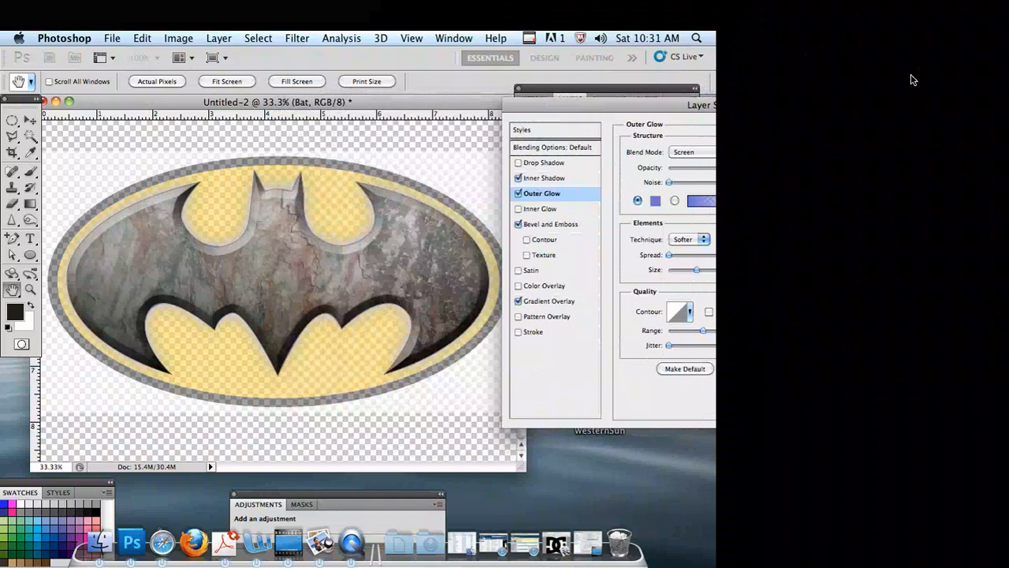
{"action": "left_click_drag", "start_coordinate": [911, 79], "coordinate": [798, 80]}
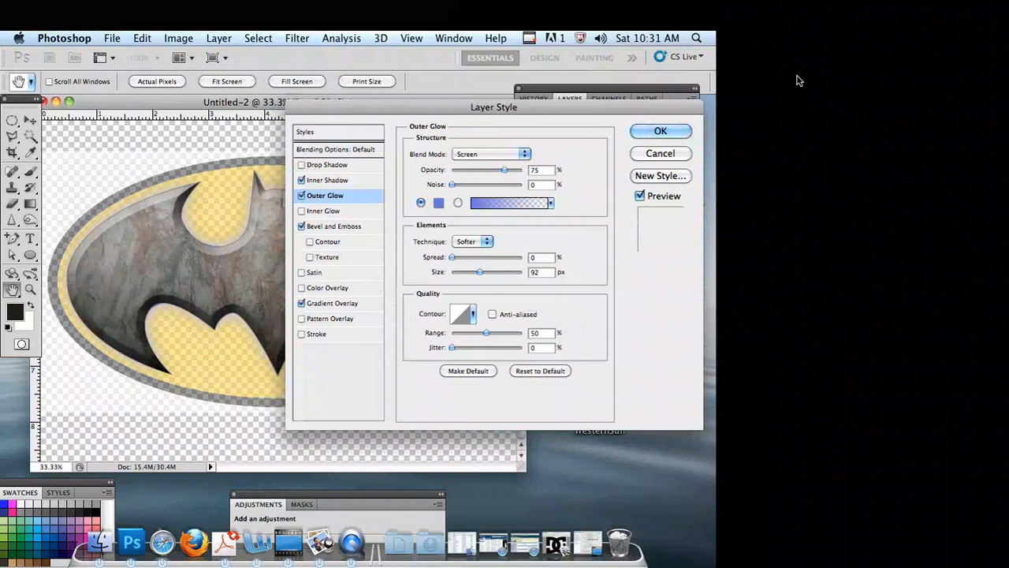
{"action": "key", "text": "Return"}
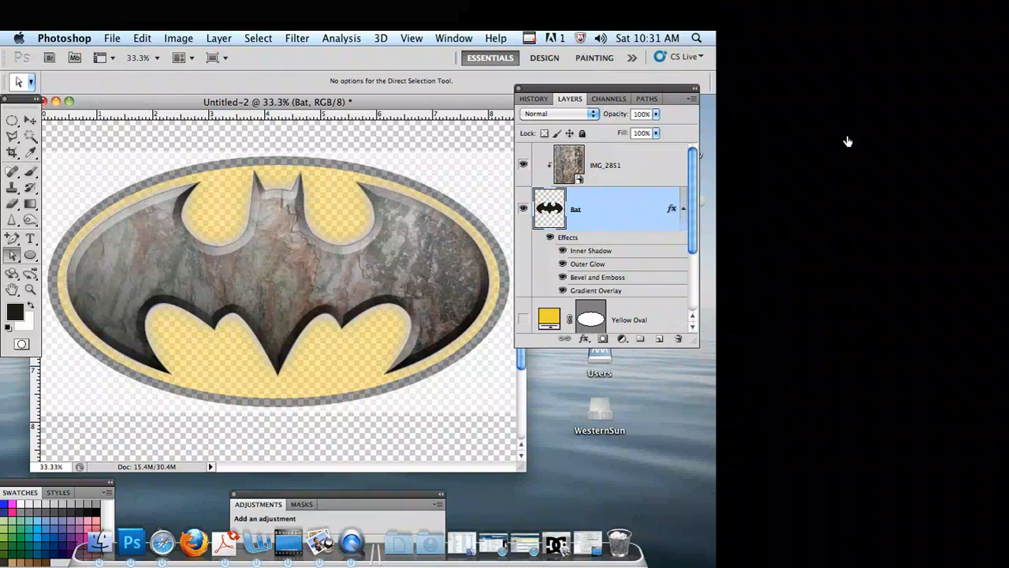
Step: Release the clipping mask of the IMG_2851 layer and clip it to the Bat layer again
{"action": "right_click", "coordinate": [552, 162]}
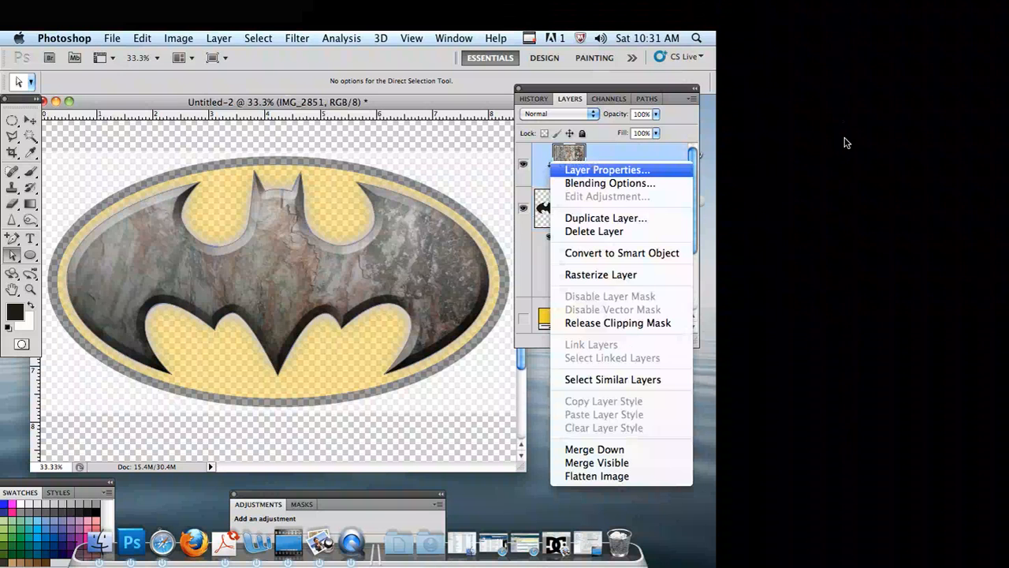
{"action": "left_click", "coordinate": [618, 323]}
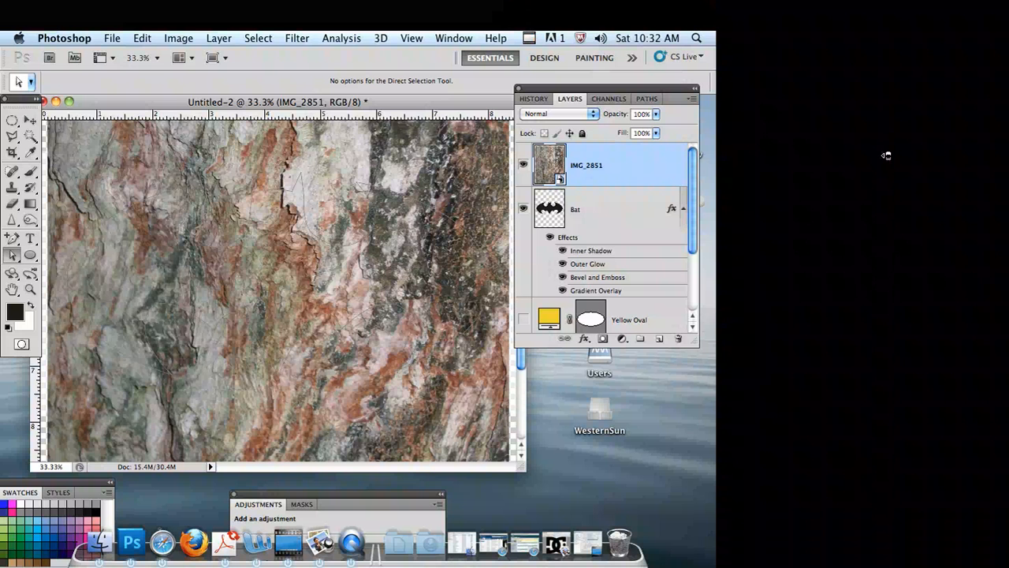
{"action": "key", "text": "super+alt+g"}
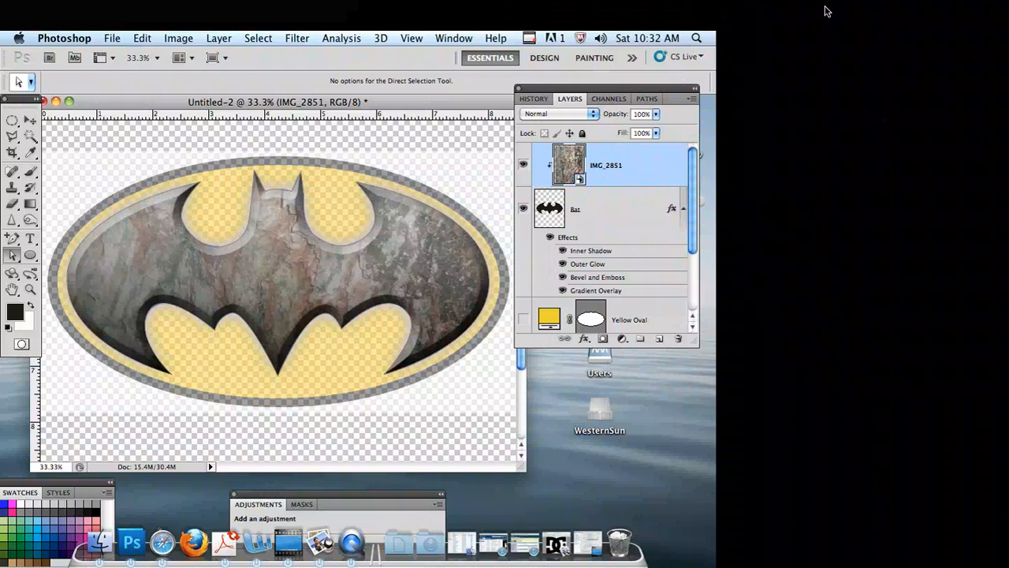
{"action": "left_click", "coordinate": [530, 38]}
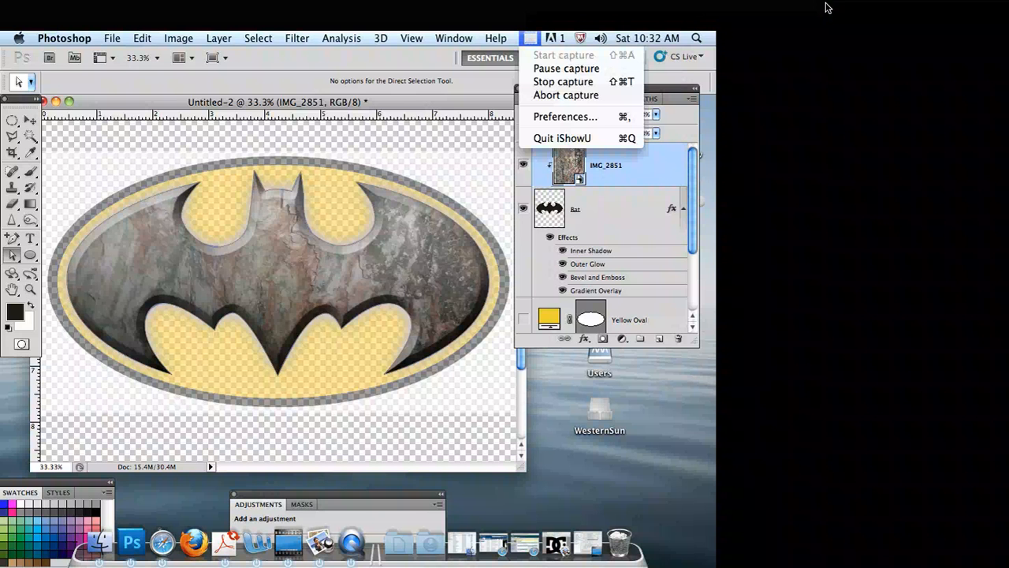
{"action": "left_click", "coordinate": [566, 68]}
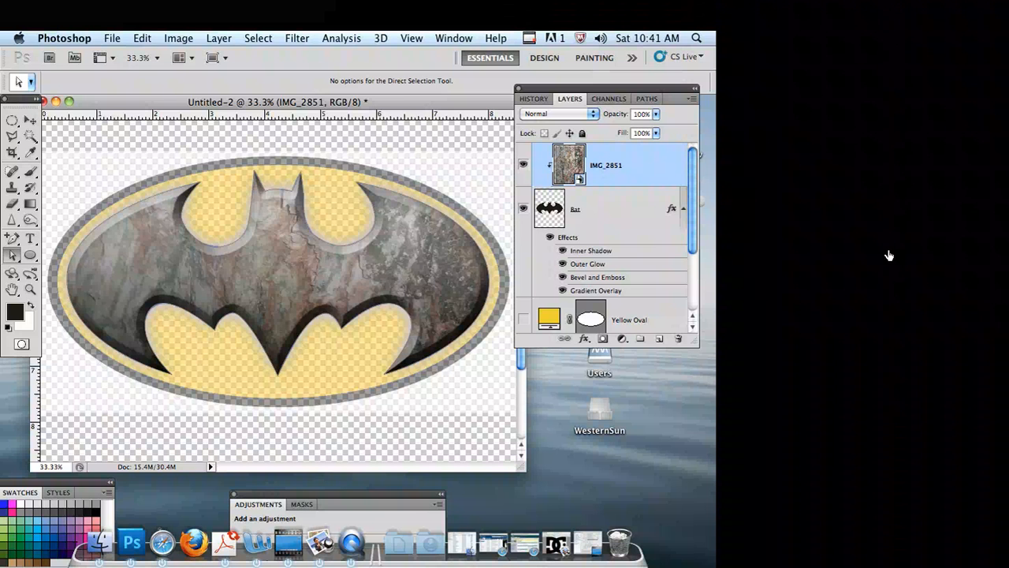
Step: Compare the Bat layer with its Gradient Overlay, Bevel and Emboss, Outer Glow and Inner Shadow each switched off and on
{"action": "left_click", "coordinate": [562, 290]}
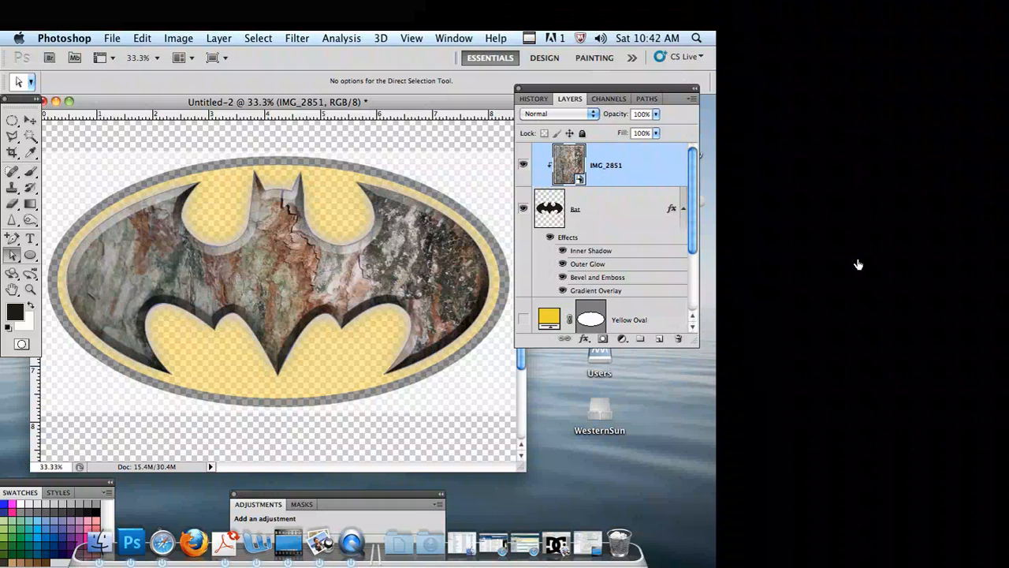
{"action": "left_click", "coordinate": [563, 290]}
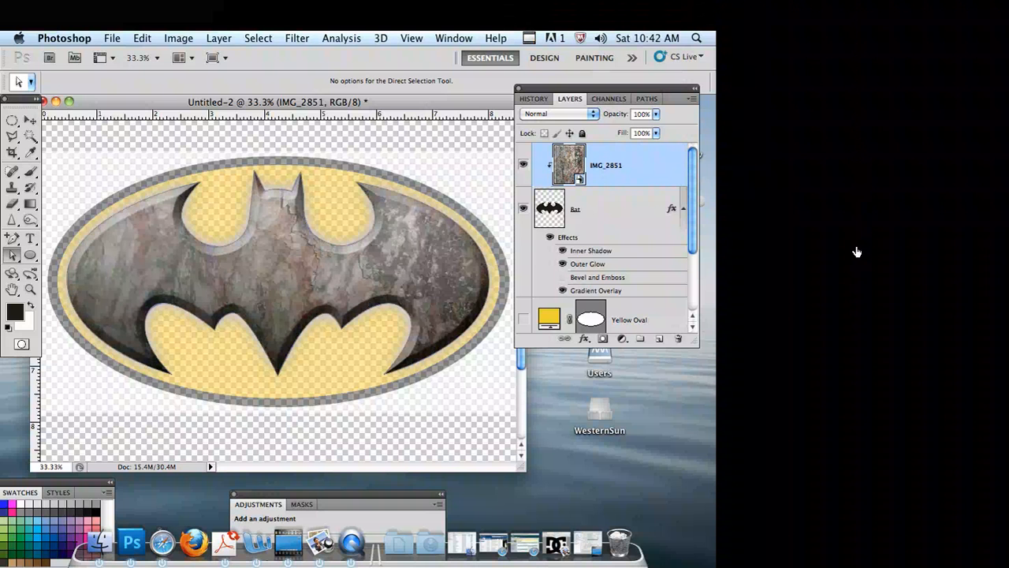
{"action": "left_click", "coordinate": [563, 277]}
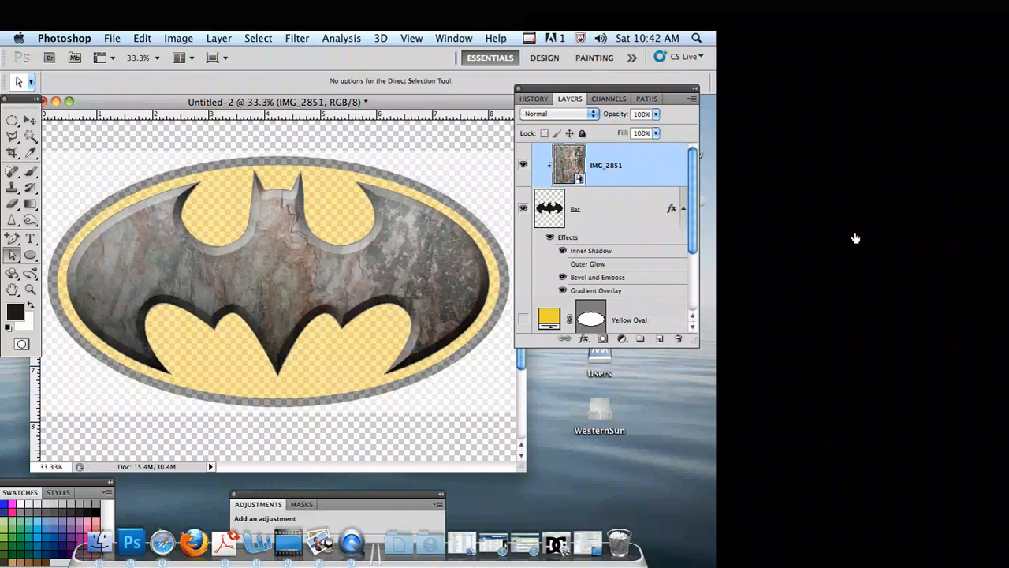
{"action": "left_click", "coordinate": [562, 264]}
{"action": "left_click", "coordinate": [562, 250]}
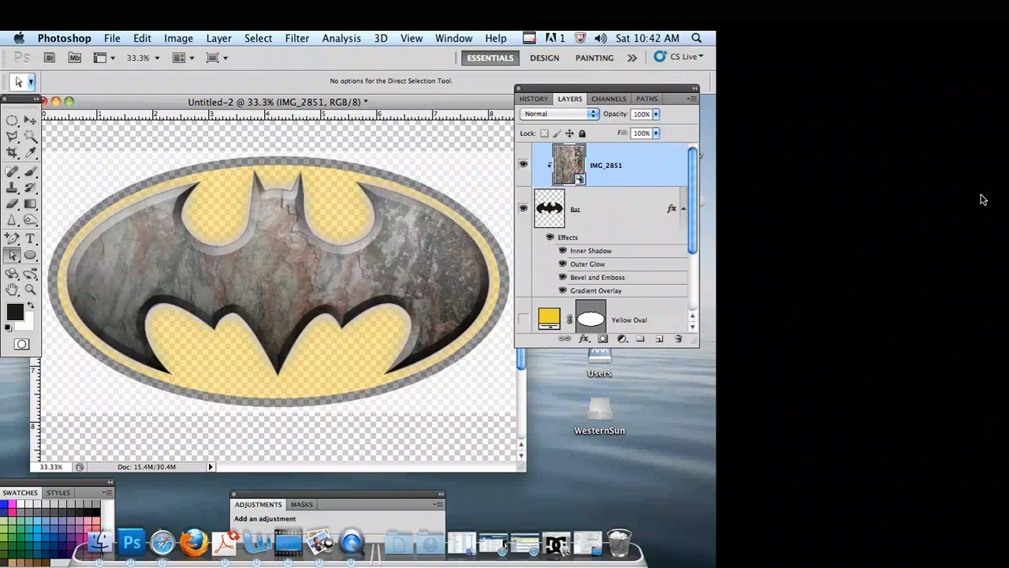
Step: Add a Bevel and Emboss to the Yellow Oval layer with the Chisel Hard technique and a size of 59 px
{"action": "left_click_drag", "start_coordinate": [985, 200], "coordinate": [995, 235]}
{"action": "left_click", "coordinate": [911, 242]}
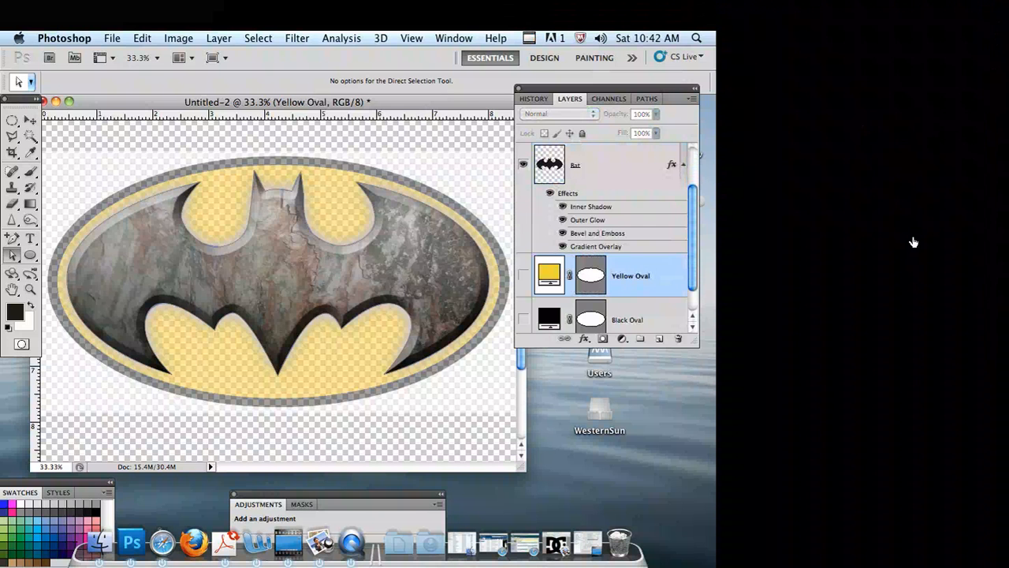
{"action": "left_click", "coordinate": [884, 309]}
{"action": "left_click", "coordinate": [890, 395]}
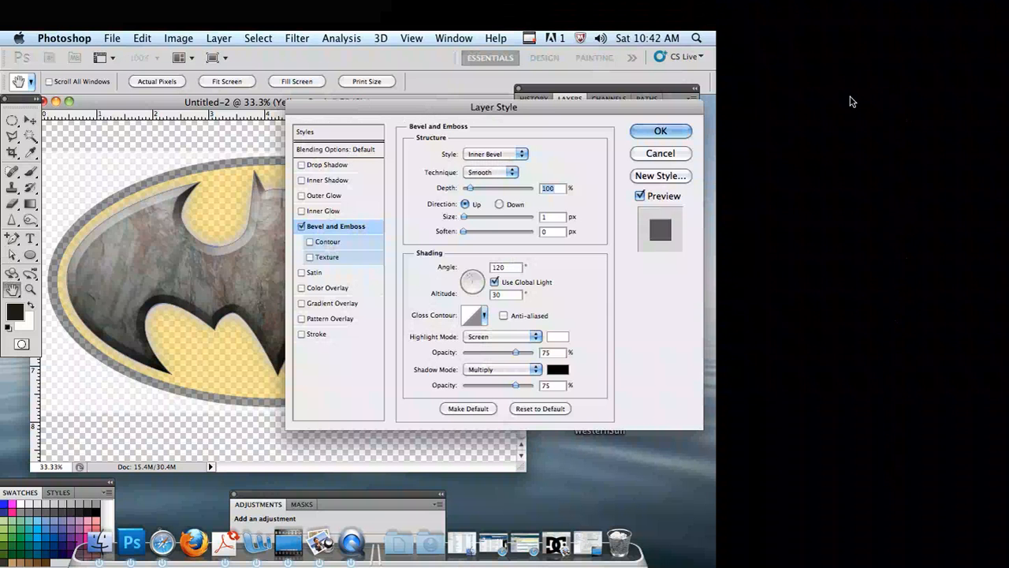
{"action": "left_click_drag", "start_coordinate": [821, 86], "coordinate": [911, 33]}
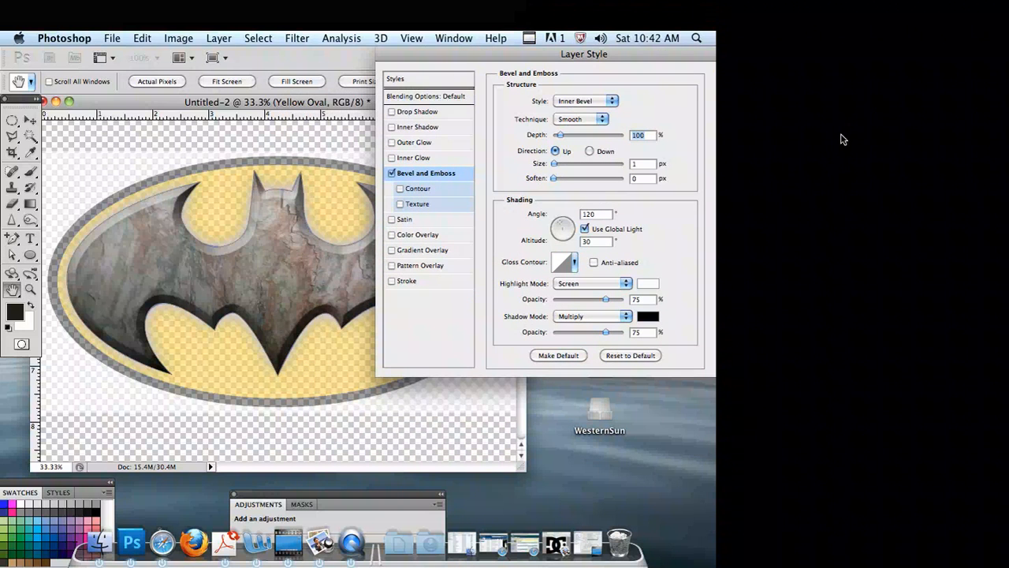
{"action": "left_click_drag", "start_coordinate": [846, 133], "coordinate": [857, 133]}
{"action": "left_click", "coordinate": [581, 119]}
{"action": "left_click", "coordinate": [576, 129]}
{"action": "left_click_drag", "start_coordinate": [895, 39], "coordinate": [732, 34]}
{"action": "left_click_drag", "start_coordinate": [401, 164], "coordinate": [411, 163]}
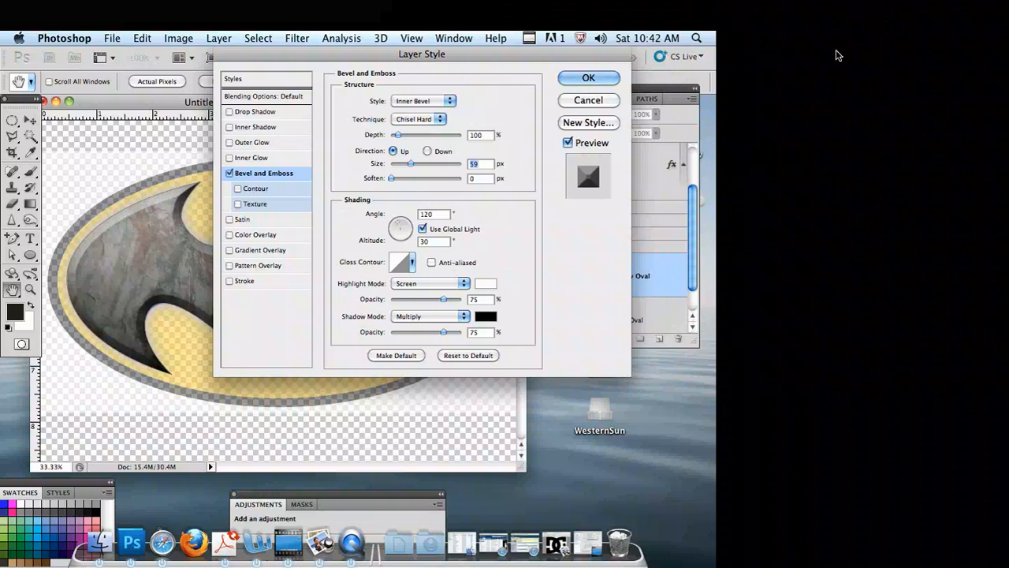
Step: Switch the Yellow Oval's bevel style to Outer Bevel with a depth of 351% and apply the layer style
{"action": "left_click", "coordinate": [424, 101]}
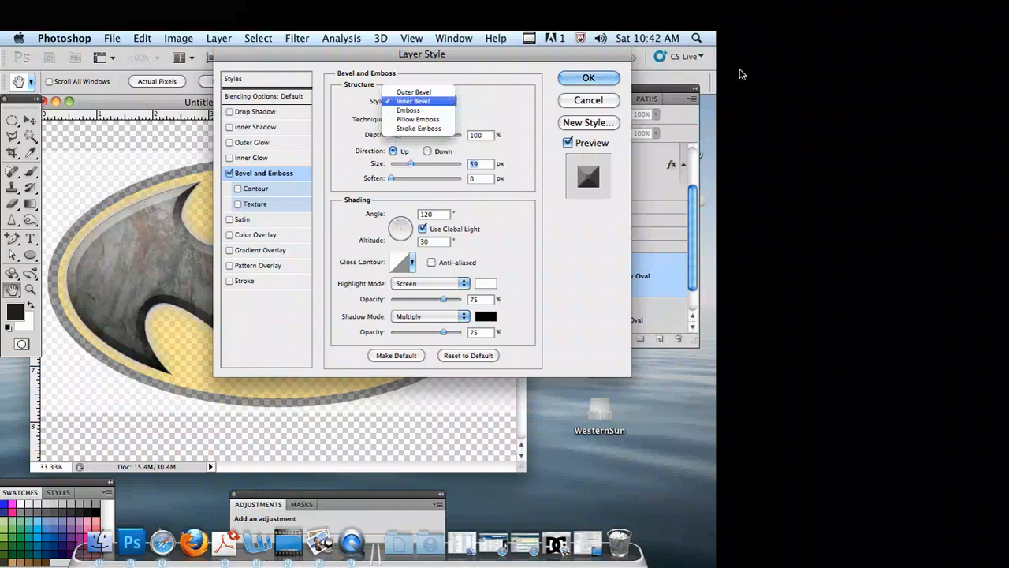
{"action": "left_click", "coordinate": [413, 91]}
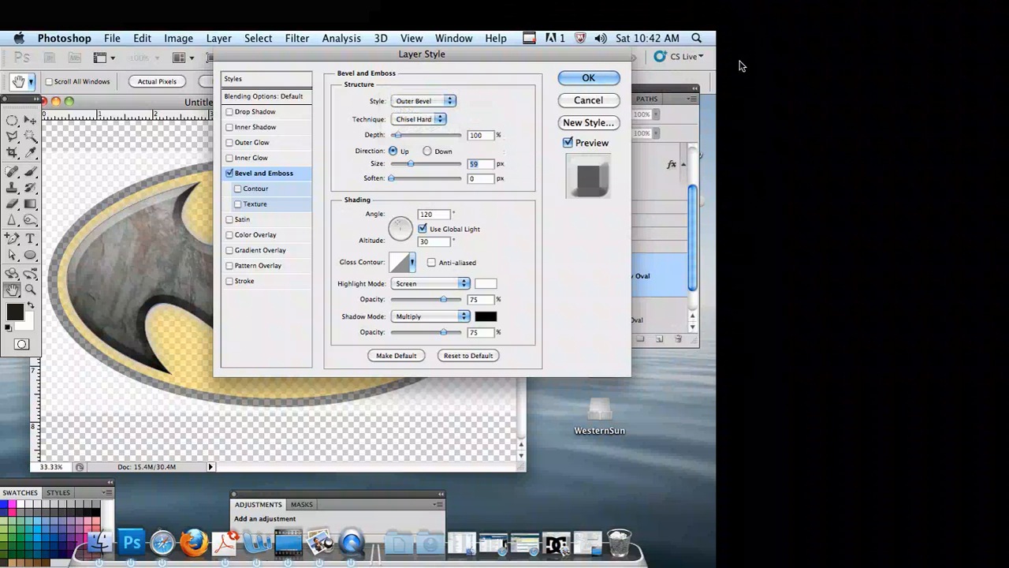
{"action": "left_click", "coordinate": [420, 119]}
{"action": "left_click", "coordinate": [414, 119]}
{"action": "left_click_drag", "start_coordinate": [398, 135], "coordinate": [412, 135]}
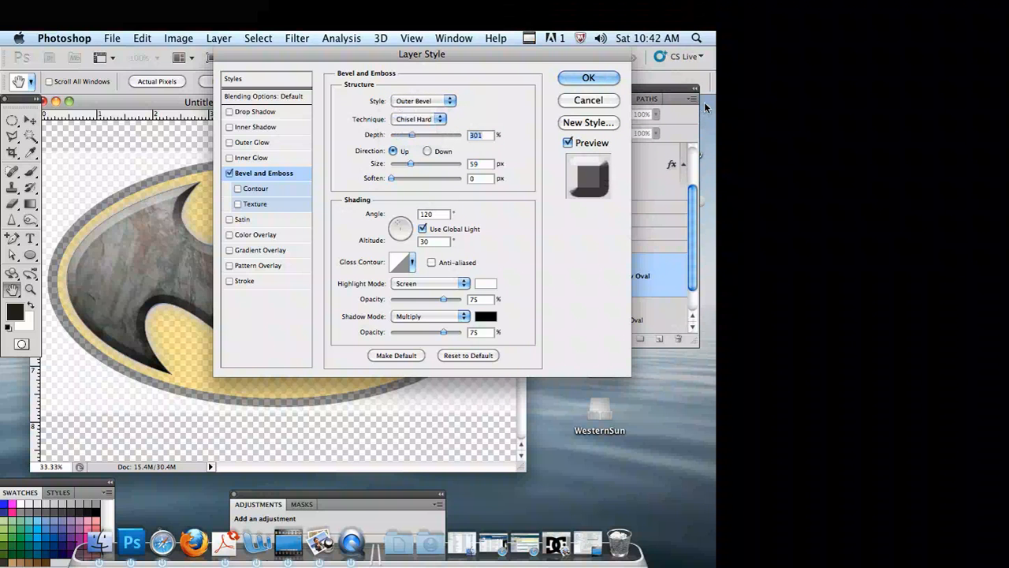
{"action": "left_click", "coordinate": [589, 77]}
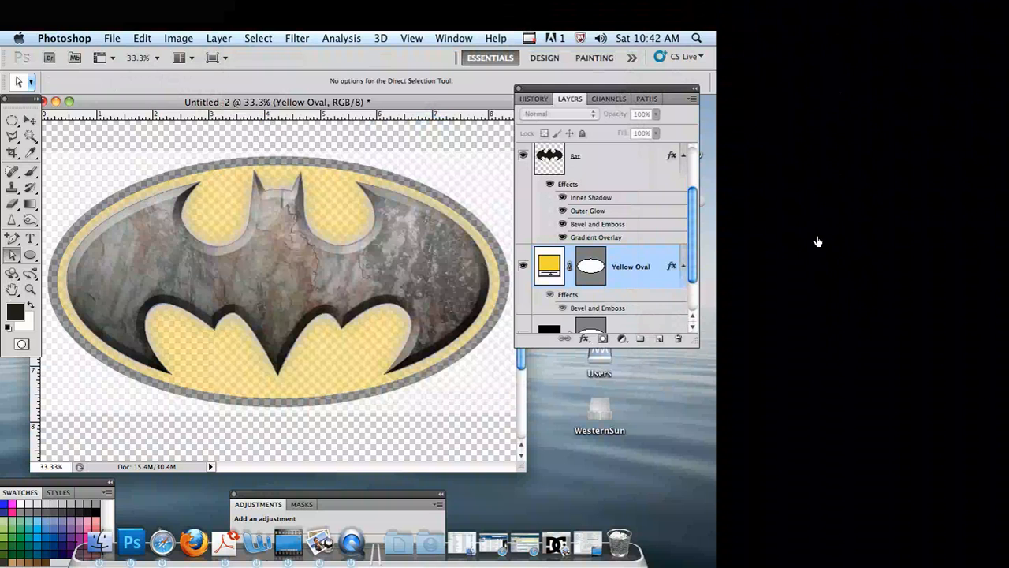
Step: Show the Yellow Oval layer and change its bevel to Inner Bevel with a size of 10 px
{"action": "left_click", "coordinate": [522, 266]}
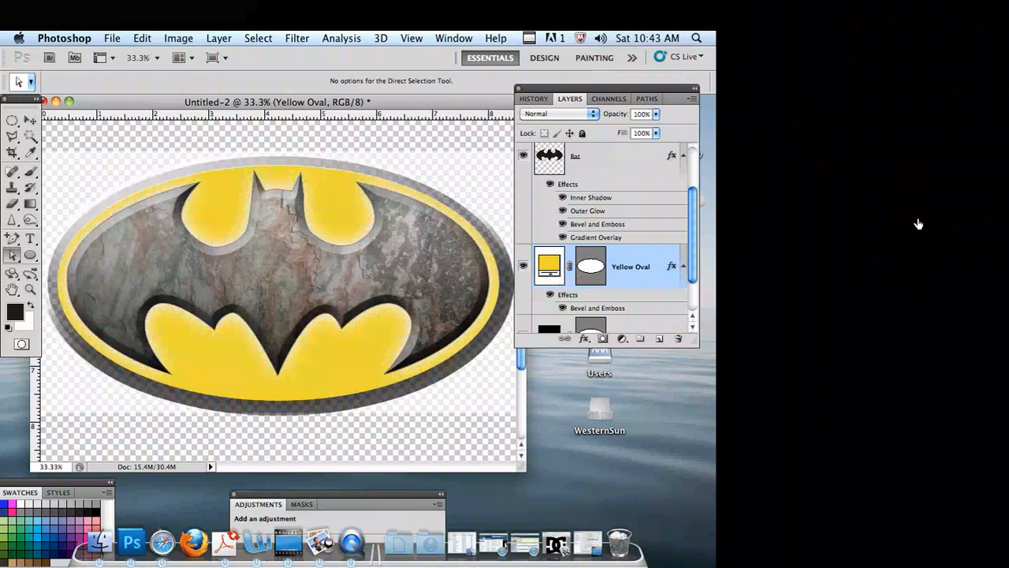
{"action": "double_click", "coordinate": [871, 281]}
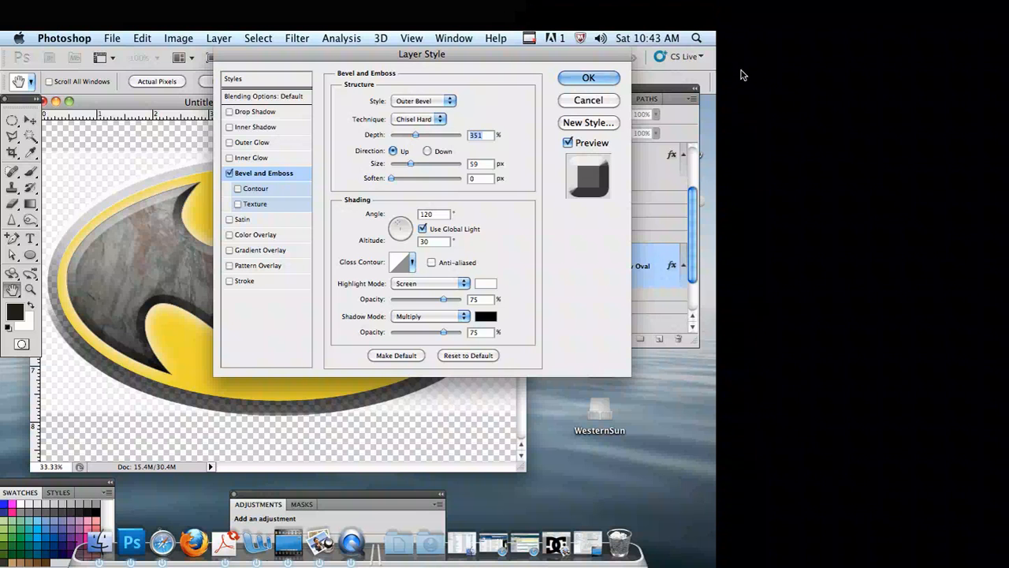
{"action": "left_click", "coordinate": [741, 71]}
{"action": "left_click", "coordinate": [735, 85]}
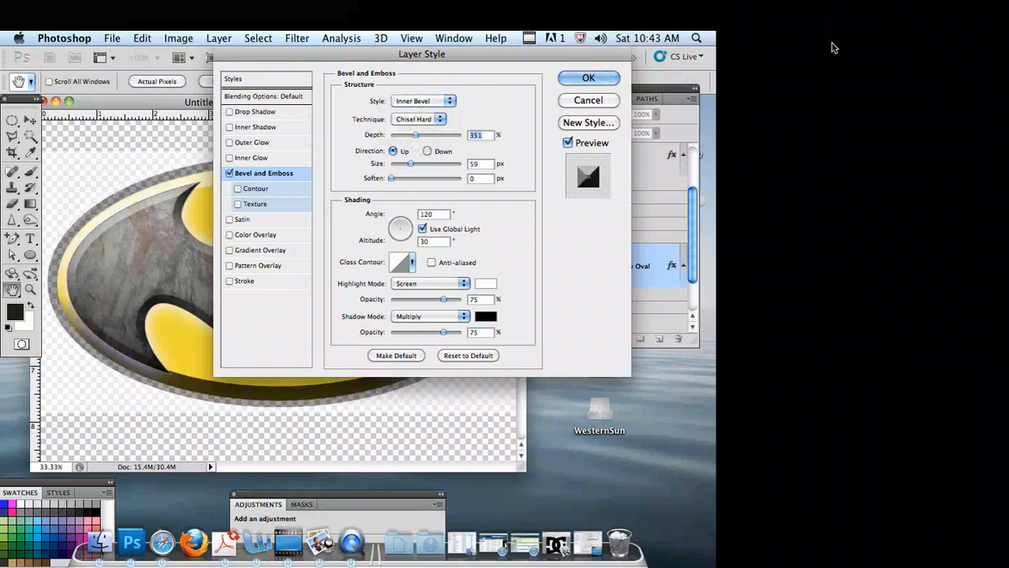
{"action": "left_click_drag", "start_coordinate": [818, 24], "coordinate": [933, 33]}
{"action": "left_click_drag", "start_coordinate": [823, 142], "coordinate": [811, 143]}
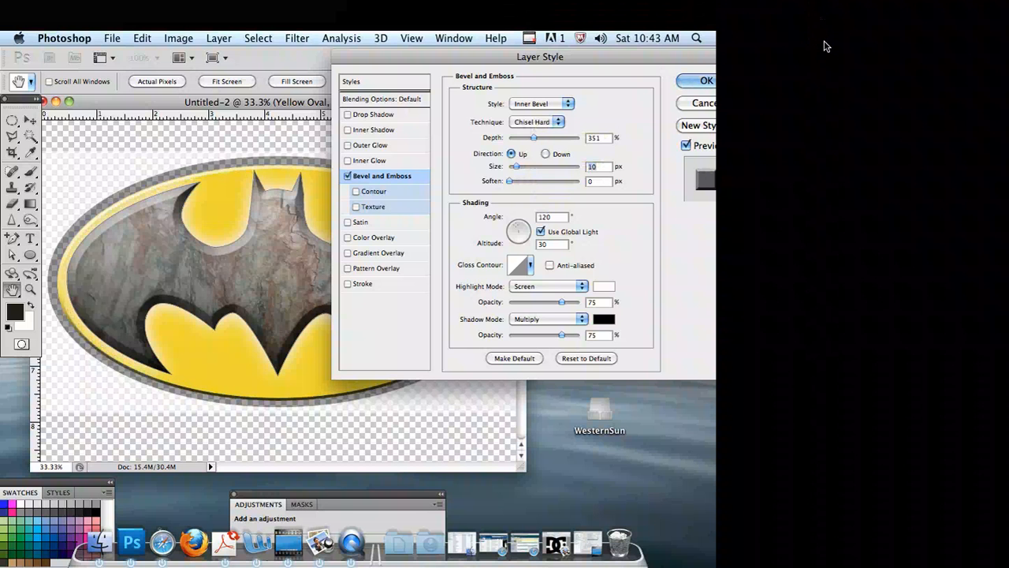
{"action": "mouse_move", "coordinate": [802, 32]}
{"action": "left_mouse_down"}
{"action": "mouse_move", "coordinate": [677, 323]}
{"action": "mouse_move", "coordinate": [703, 453]}
{"action": "mouse_move", "coordinate": [773, 151]}
{"action": "mouse_move", "coordinate": [743, 66]}
{"action": "left_mouse_up"}
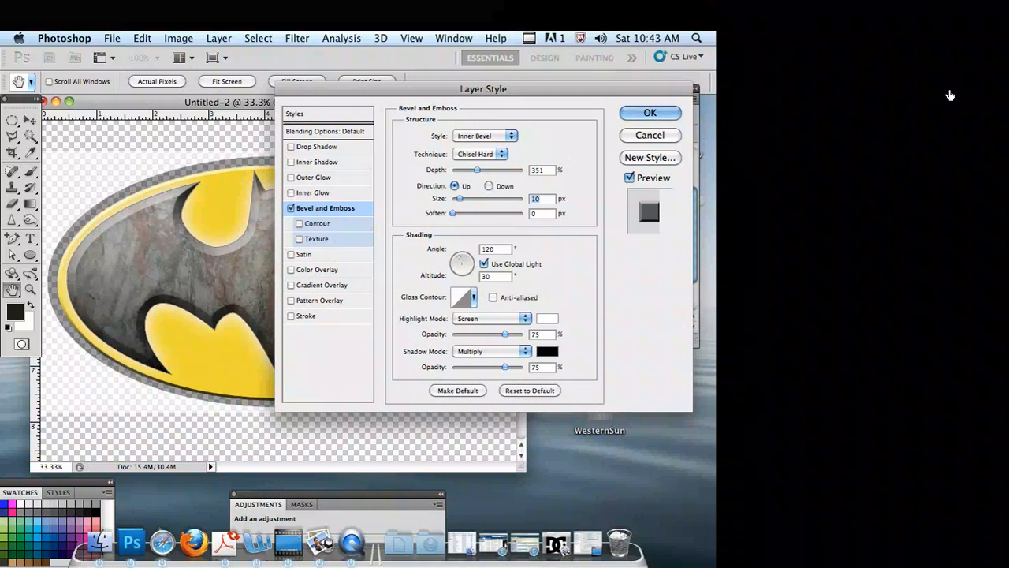
{"action": "left_click", "coordinate": [949, 93]}
Step: Select the Black Oval layer and make it visible
{"action": "scroll", "coordinate": [925, 214], "scroll_direction": "down", "scroll_amount": 3}
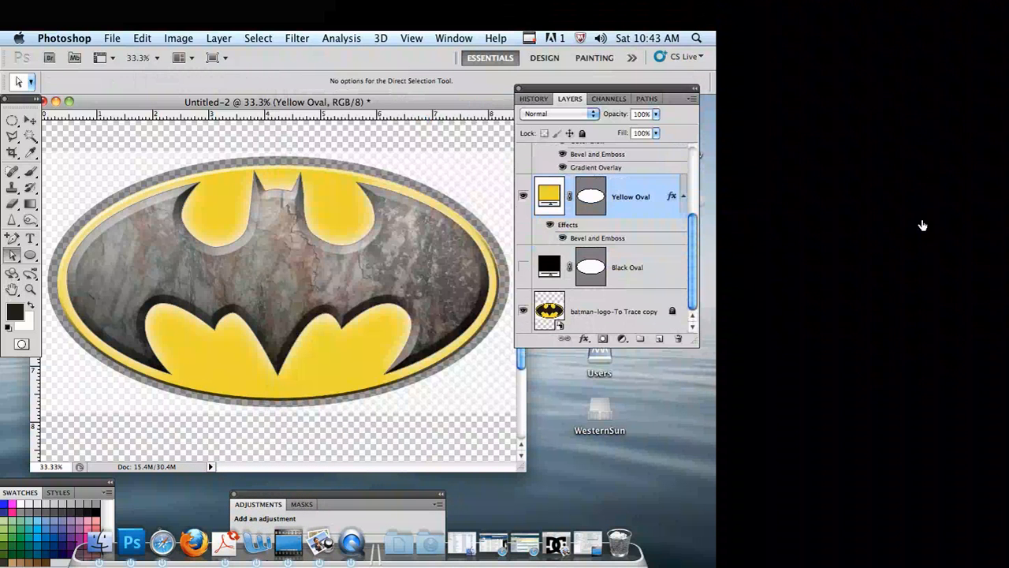
{"action": "left_click", "coordinate": [926, 227]}
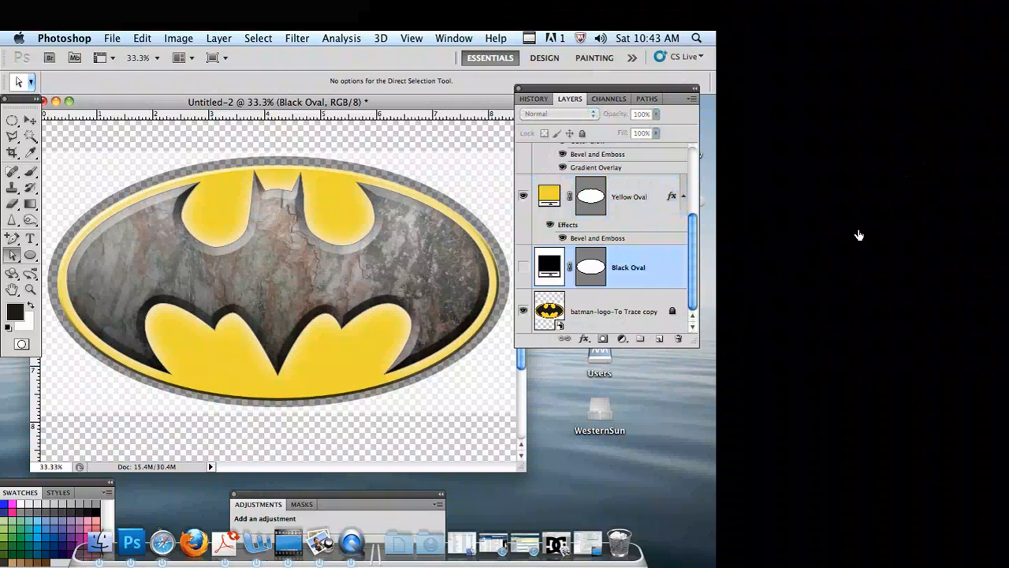
{"action": "left_click", "coordinate": [585, 338]}
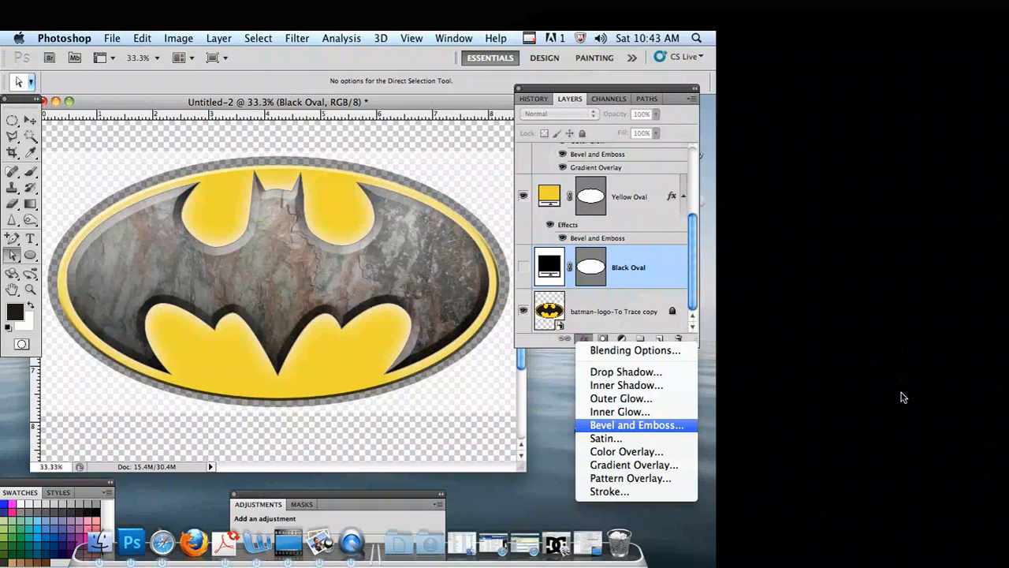
{"action": "left_click", "coordinate": [637, 425]}
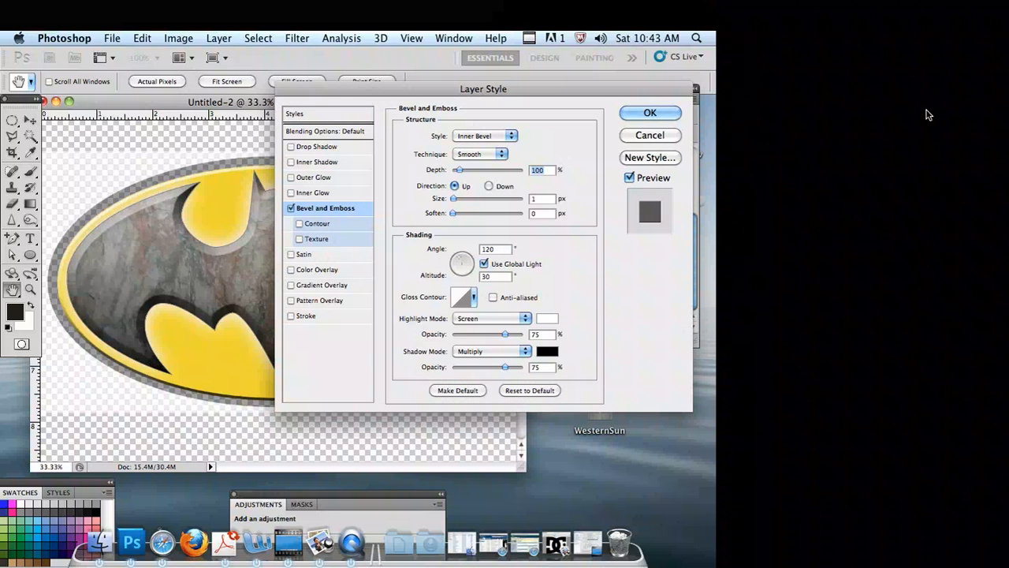
{"action": "key", "text": "Return"}
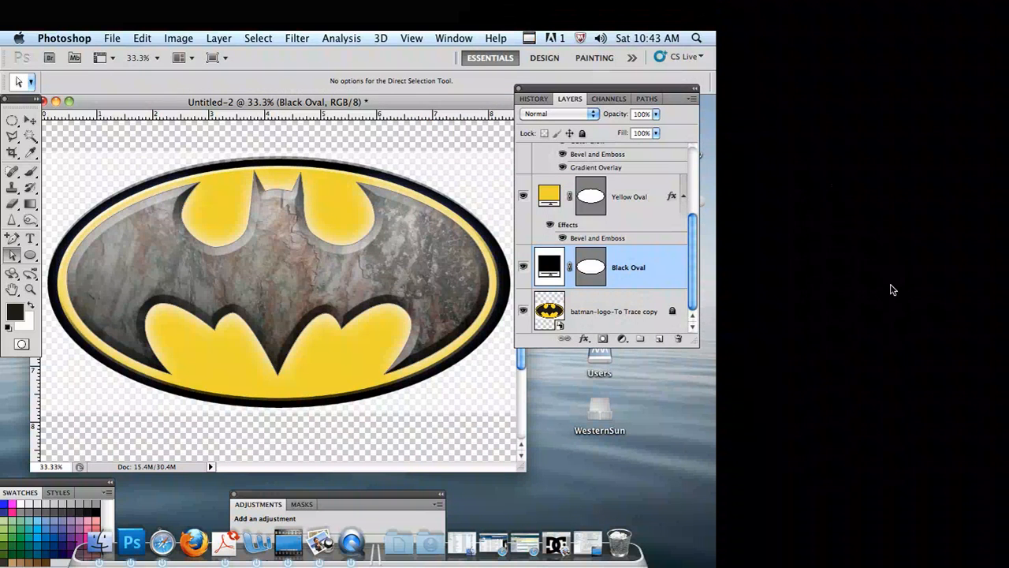
Step: Add a 9 px Smooth Inner Bevel to the Black Oval layer and hide the batman-logo-To Trace copy layer
{"action": "left_click", "coordinate": [584, 339]}
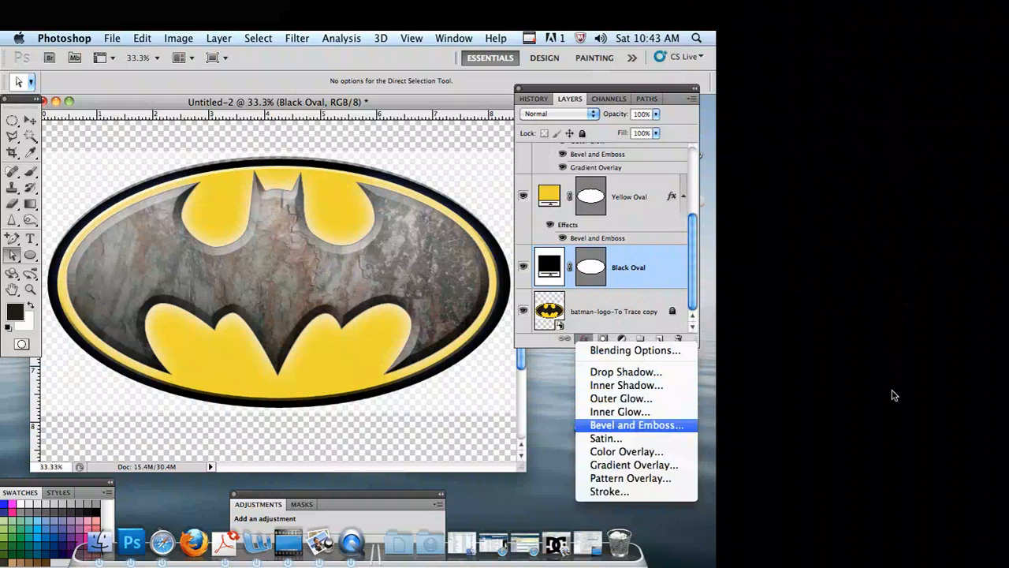
{"action": "left_click", "coordinate": [636, 425]}
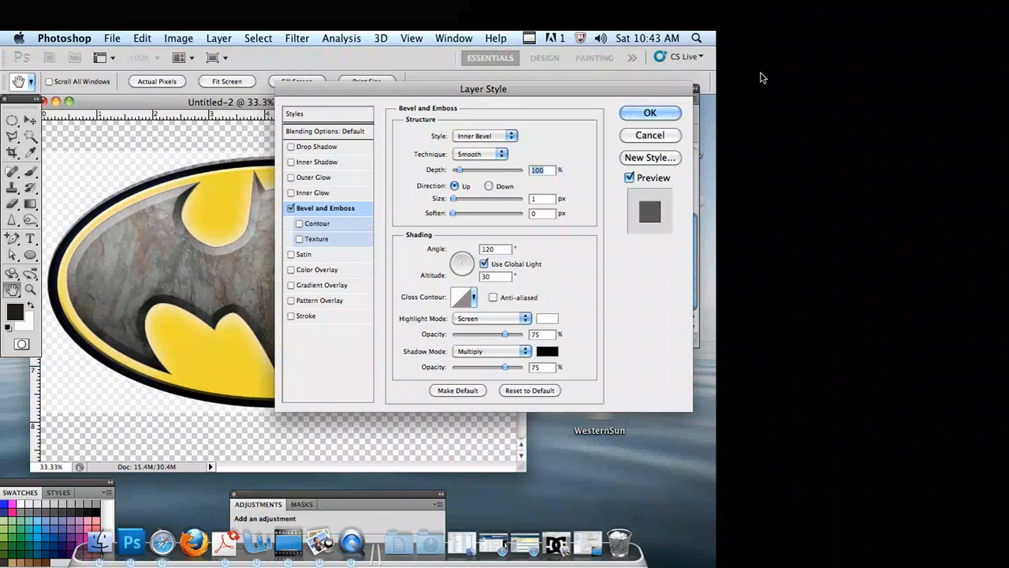
{"action": "left_click_drag", "start_coordinate": [741, 59], "coordinate": [879, 5]}
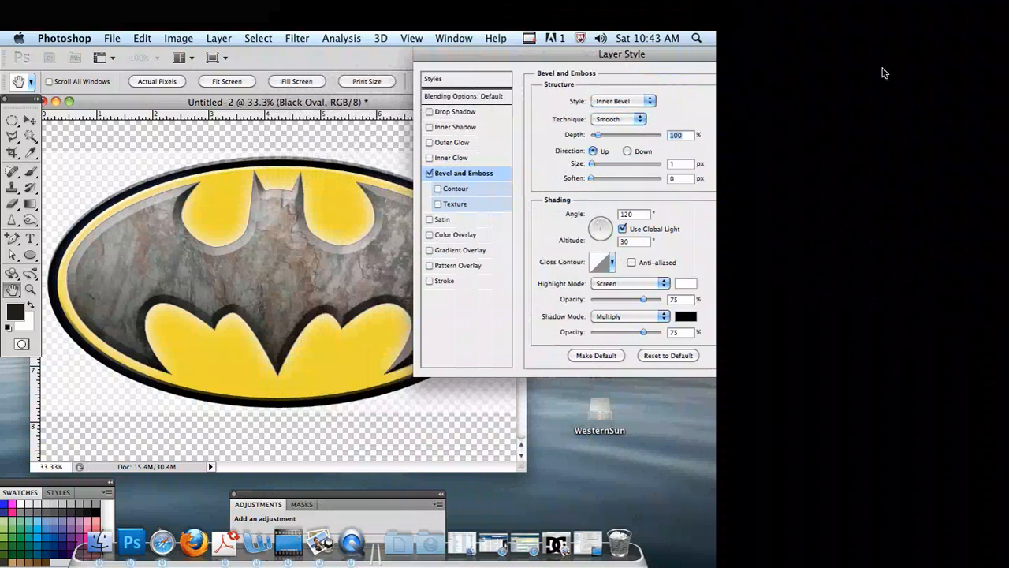
{"action": "left_click_drag", "start_coordinate": [884, 132], "coordinate": [890, 133]}
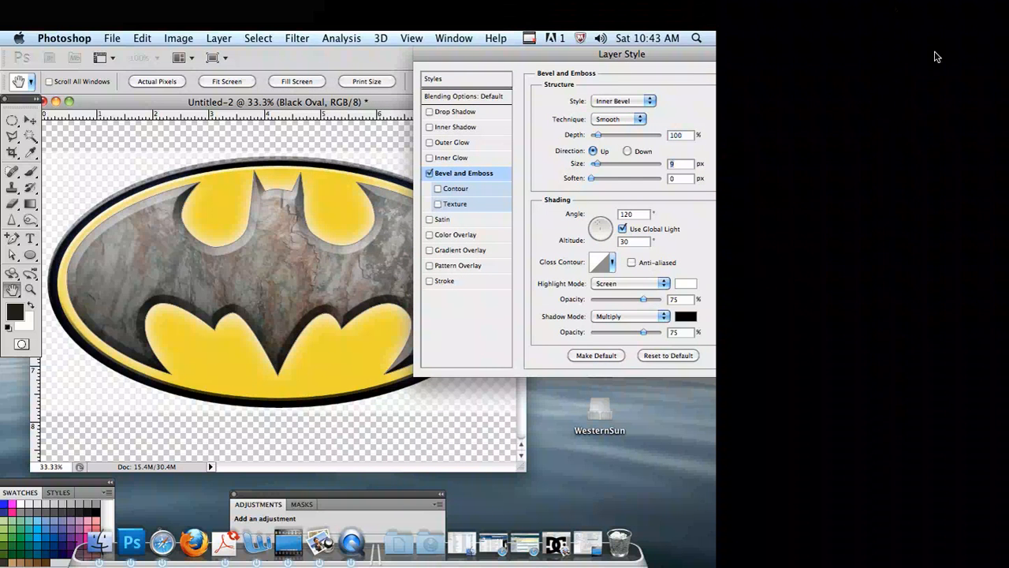
{"action": "left_click_drag", "start_coordinate": [935, 31], "coordinate": [760, 23]}
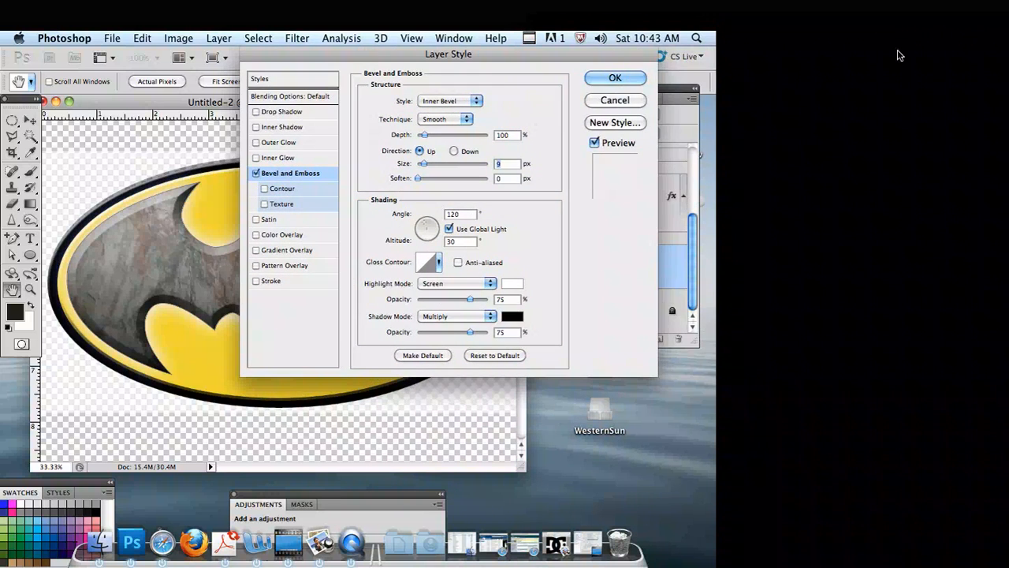
{"action": "left_click", "coordinate": [899, 52]}
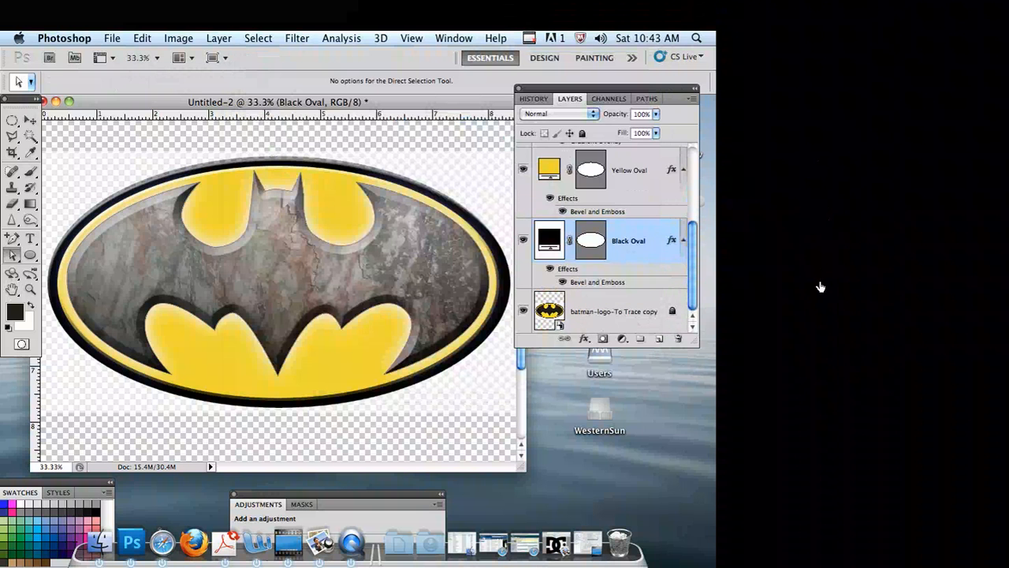
{"action": "left_click", "coordinate": [523, 311]}
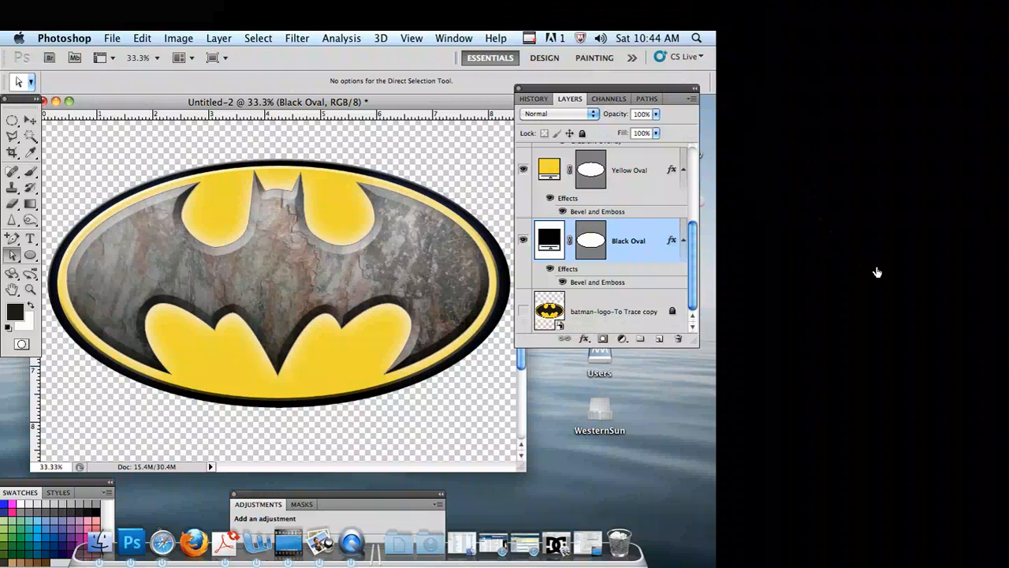
Step: Duplicate the Bat layer and clip the IMG_2851 texture to the duplicate
{"action": "scroll", "coordinate": [608, 236], "scroll_direction": "up", "scroll_amount": 5}
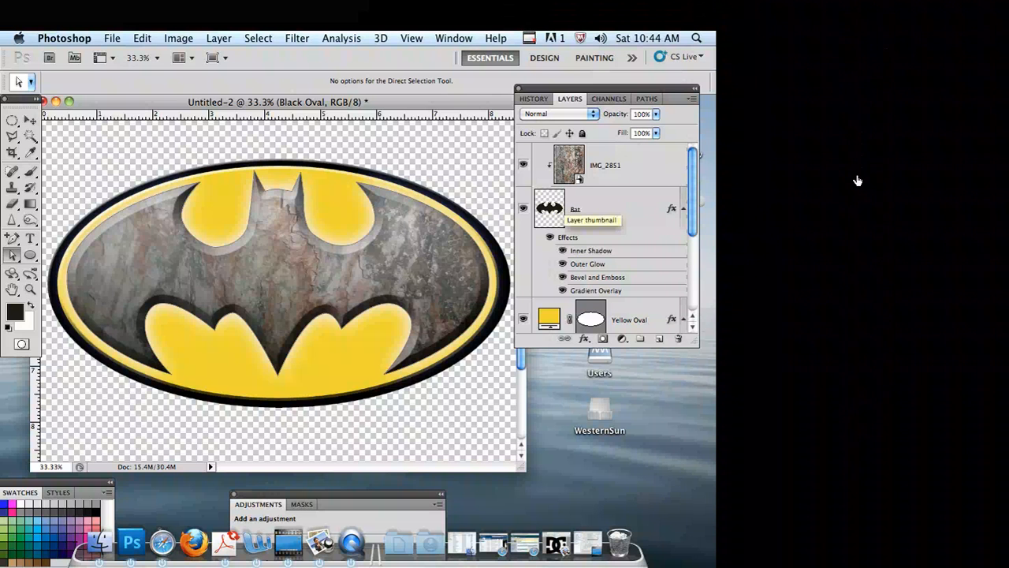
{"action": "left_click_drag", "start_coordinate": [552, 208], "coordinate": [659, 338]}
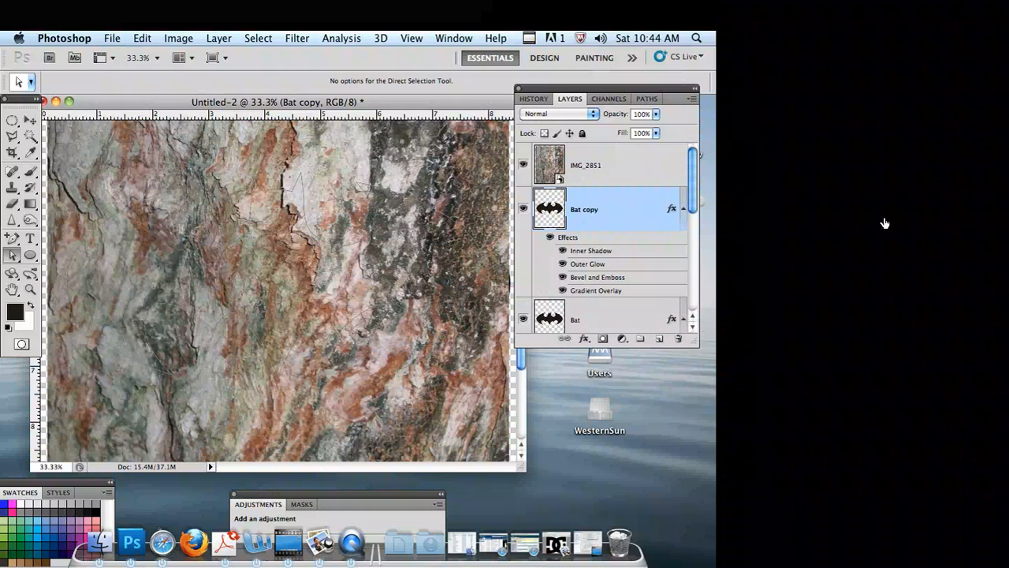
{"action": "scroll", "coordinate": [603, 237], "scroll_direction": "down", "scroll_amount": 5}
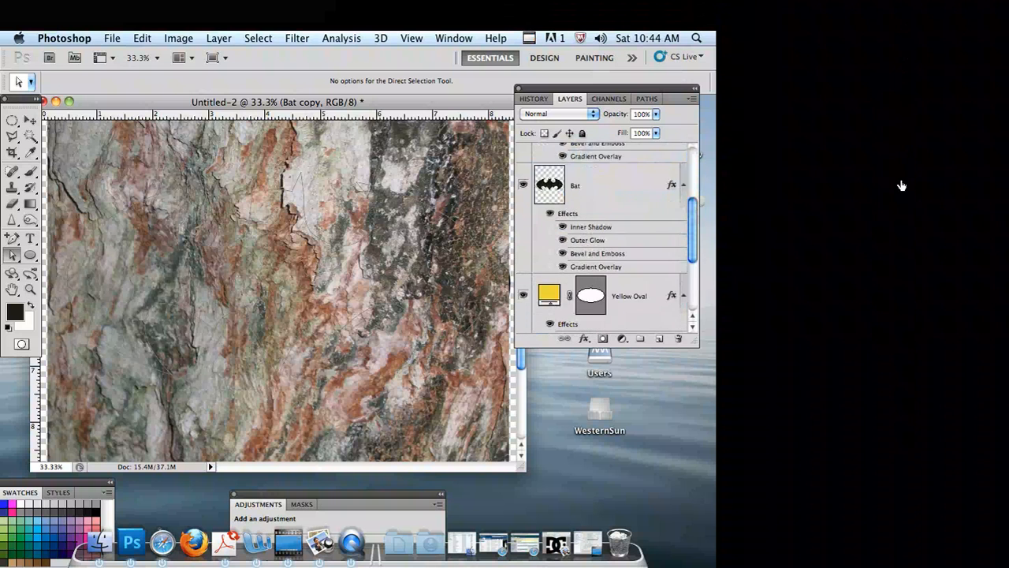
{"action": "scroll", "coordinate": [603, 237], "scroll_direction": "up", "scroll_amount": 6}
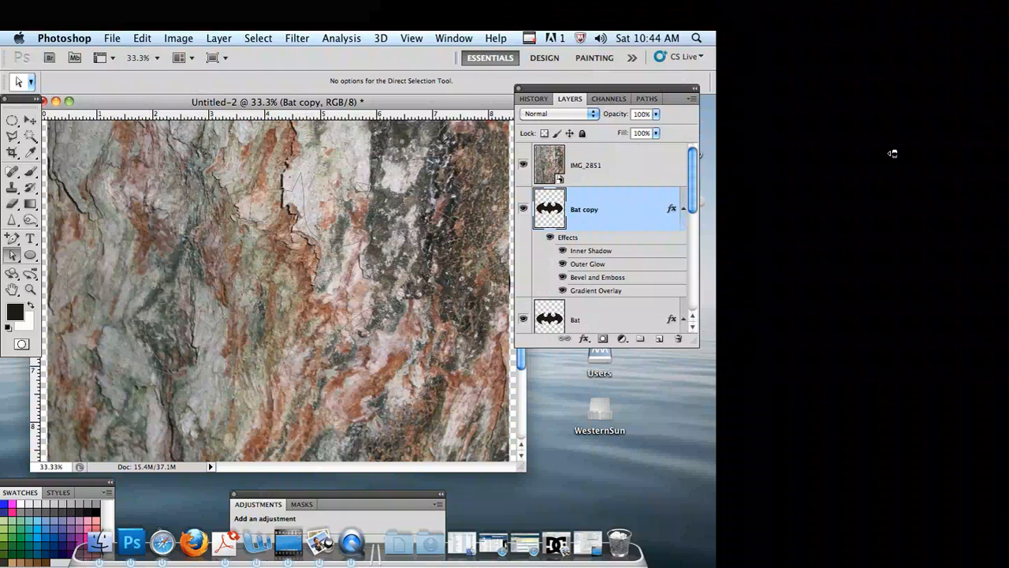
{"action": "key", "text": "super+alt+g"}
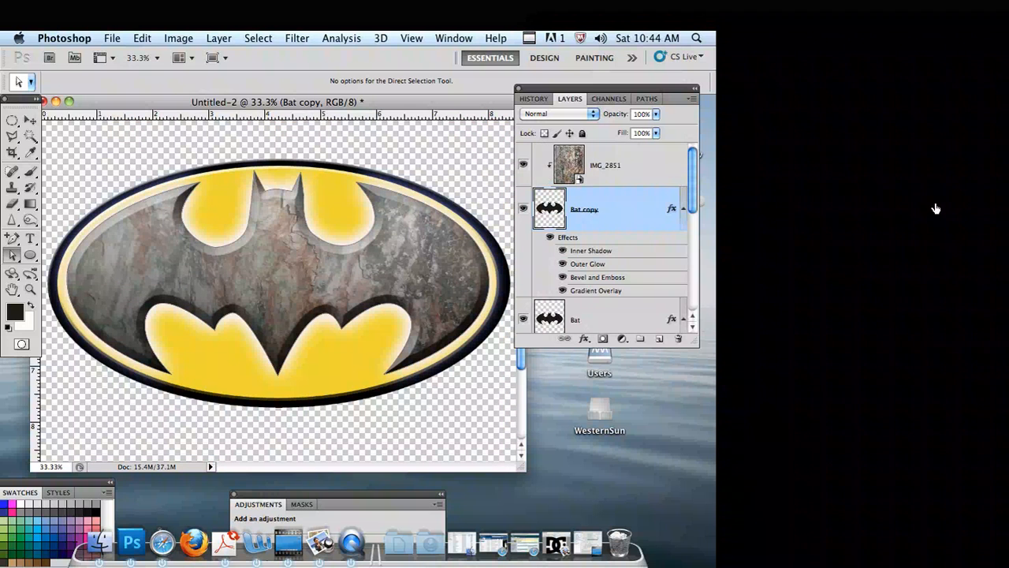
Step: Rename the original Bat layer as Bat Shadow and hide all its layer effects
{"action": "key", "text": "alt+bracketleft"}
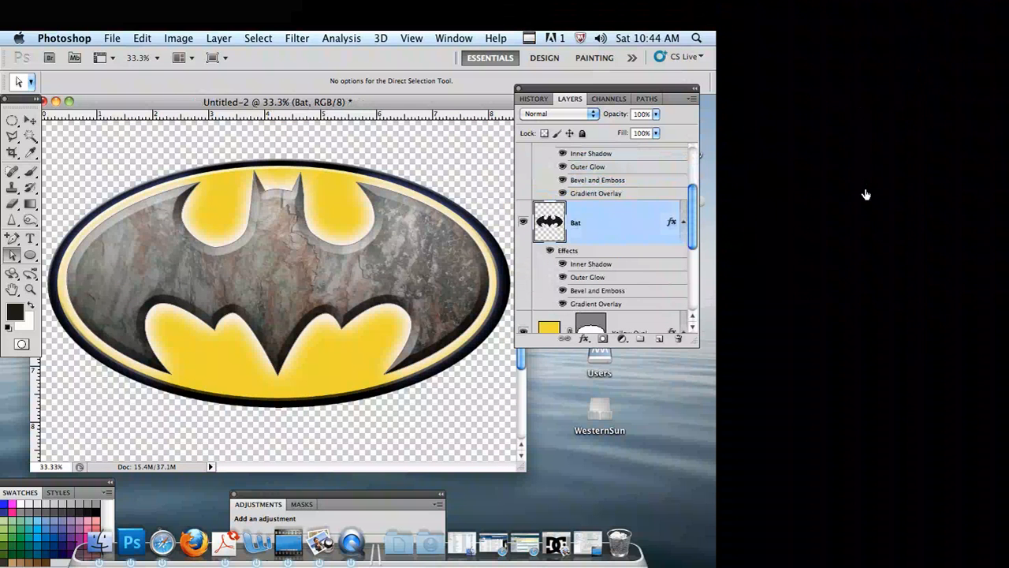
{"action": "double_click", "coordinate": [576, 222]}
{"action": "key", "text": "Right"}
{"action": "key", "text": "Return"}
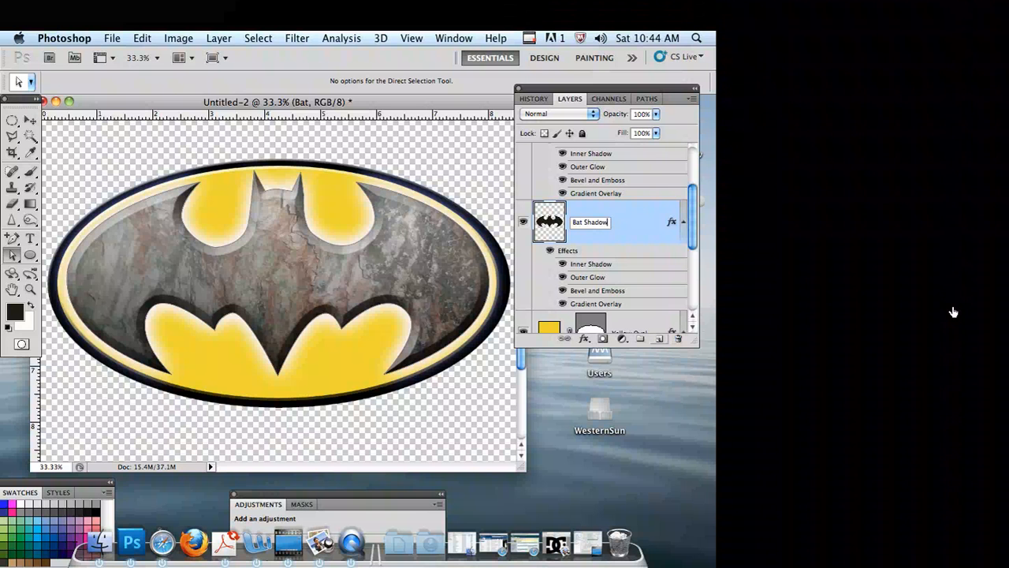
{"action": "key", "text": "Return"}
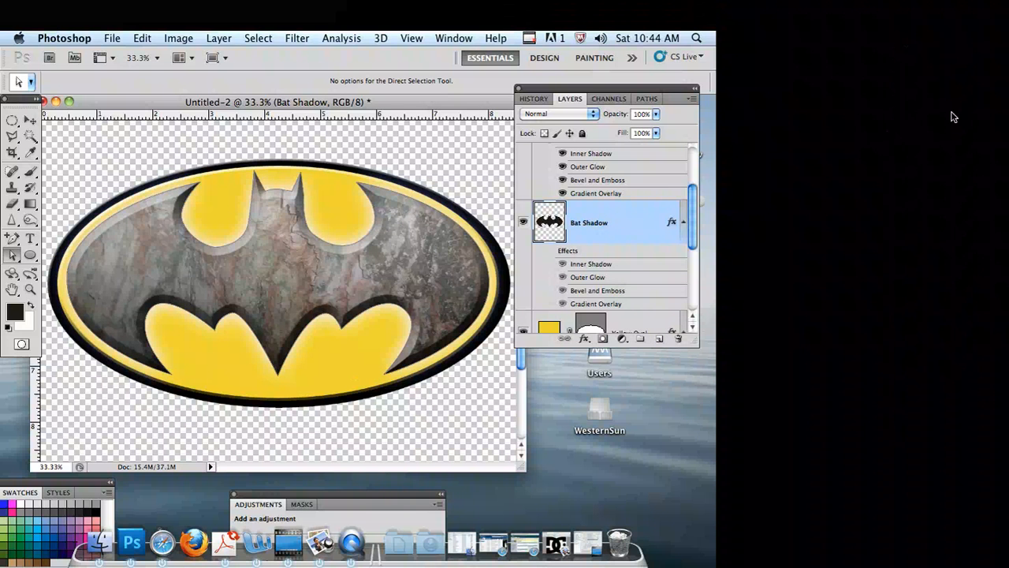
Step: Reduce the Bat Shadow layer's opacity to 58% and hide the Yellow Oval layer
{"action": "left_click", "coordinate": [656, 114]}
{"action": "left_click_drag", "start_coordinate": [658, 127], "coordinate": [629, 128]}
{"action": "left_click_drag", "start_coordinate": [604, 221], "coordinate": [606, 226]}
{"action": "left_click", "coordinate": [523, 330]}
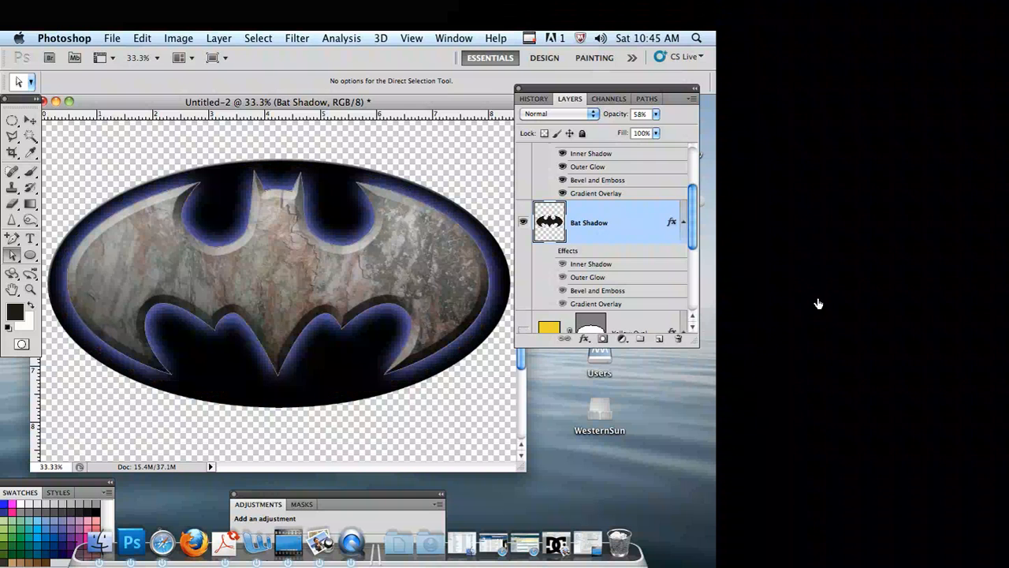
{"action": "scroll", "coordinate": [536, 326], "scroll_direction": "down", "scroll_amount": 1}
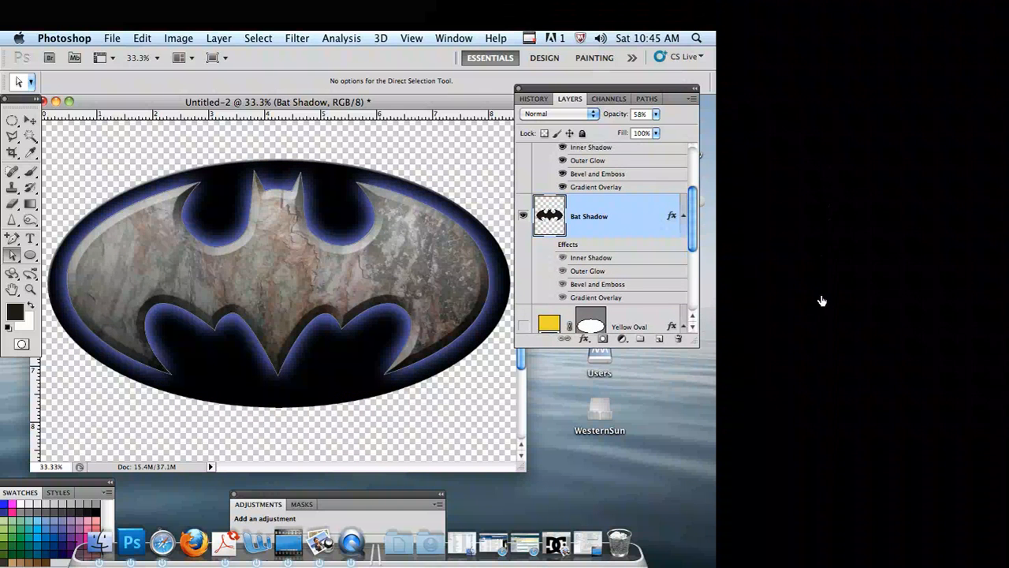
Step: Make the Yellow Oval layer visible behind the bat
{"action": "left_click", "coordinate": [524, 329]}
{"action": "left_click_drag", "start_coordinate": [692, 218], "coordinate": [692, 232]}
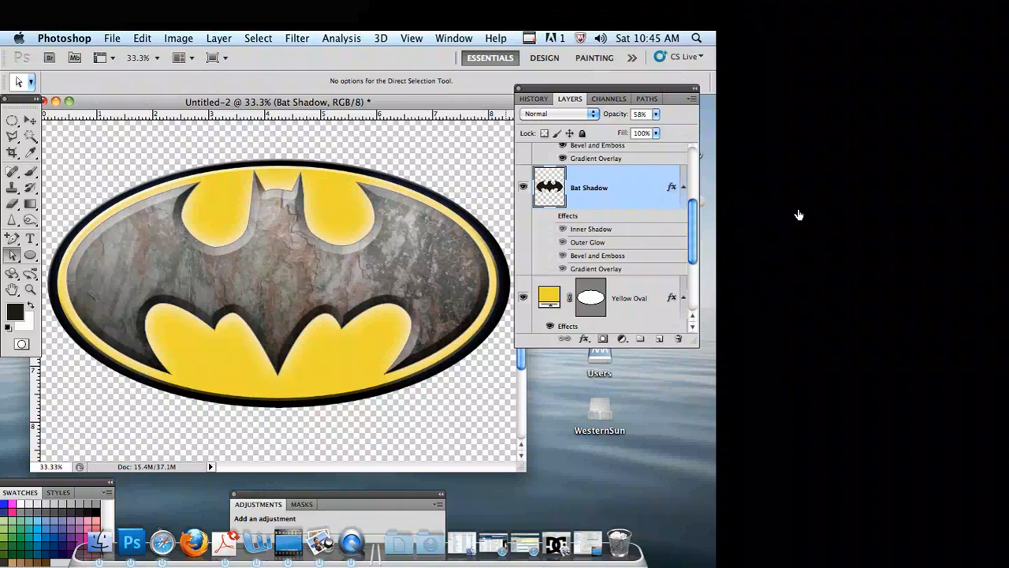
{"action": "scroll", "coordinate": [603, 237], "scroll_direction": "up", "scroll_amount": 2}
{"action": "scroll", "coordinate": [603, 236], "scroll_direction": "up", "scroll_amount": 8}
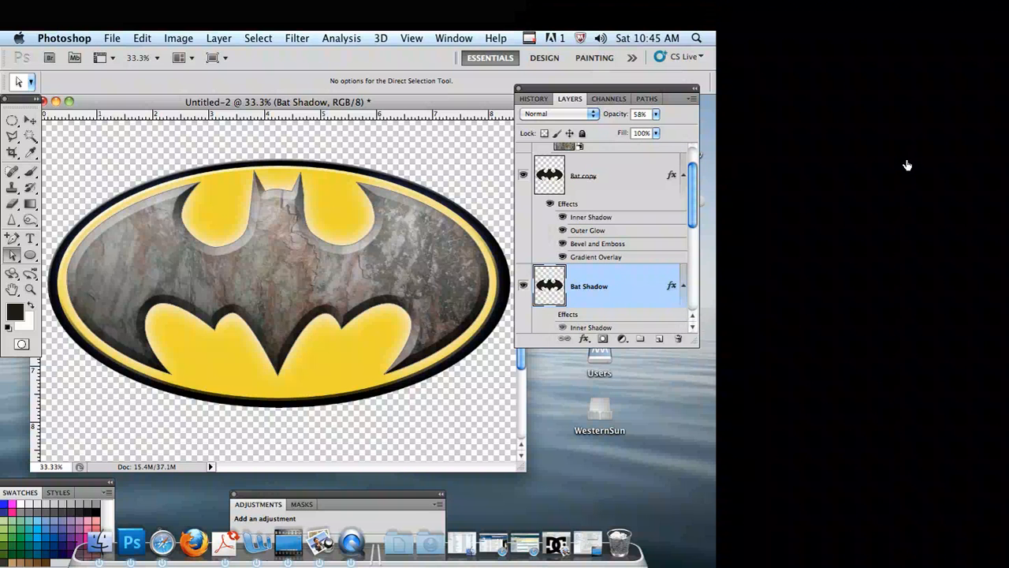
{"action": "scroll", "coordinate": [603, 237], "scroll_direction": "down", "scroll_amount": 5}
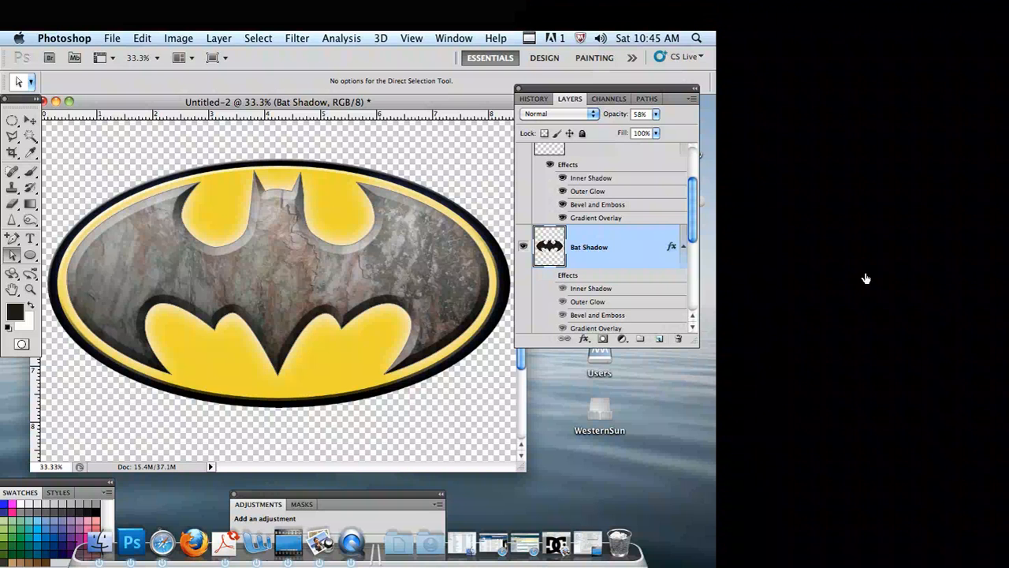
{"action": "scroll", "coordinate": [604, 236], "scroll_direction": "down", "scroll_amount": 1}
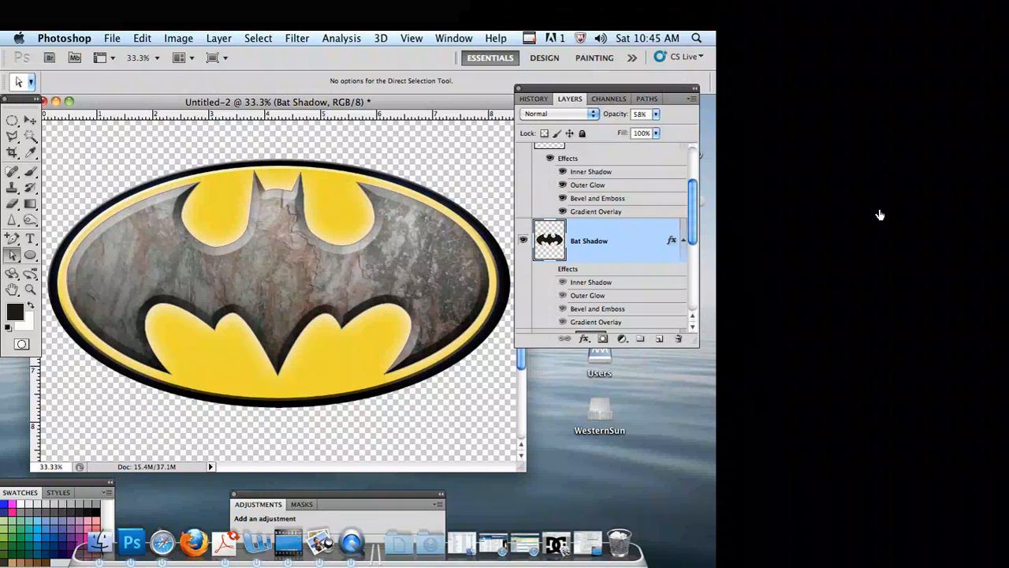
Step: Scale the bat path to about 102.8% width and 109.2% height and fill it on the Bat Shadow layer
{"action": "key", "text": "super+t"}
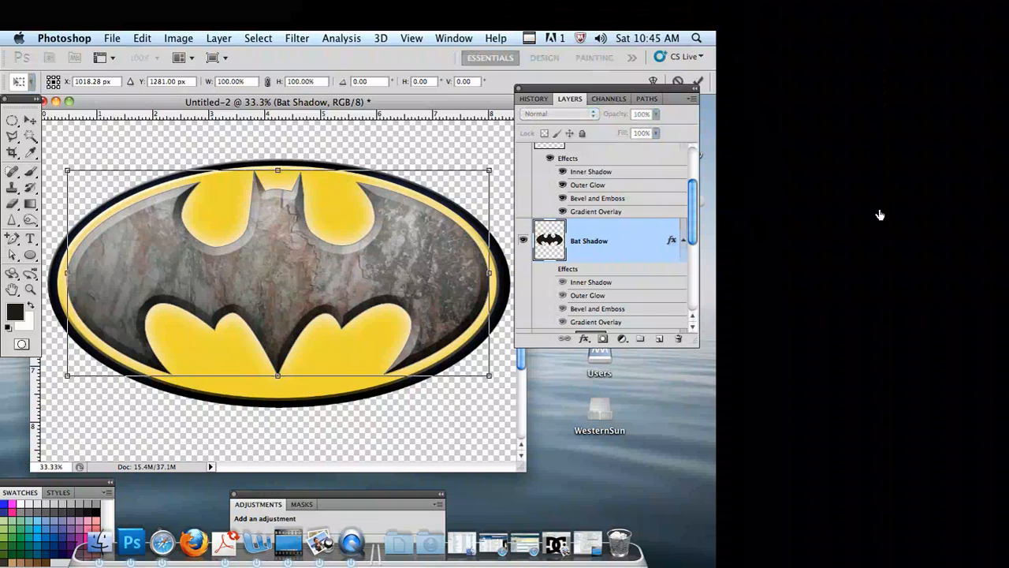
{"action": "left_click_drag", "start_coordinate": [784, 140], "coordinate": [795, 125]}
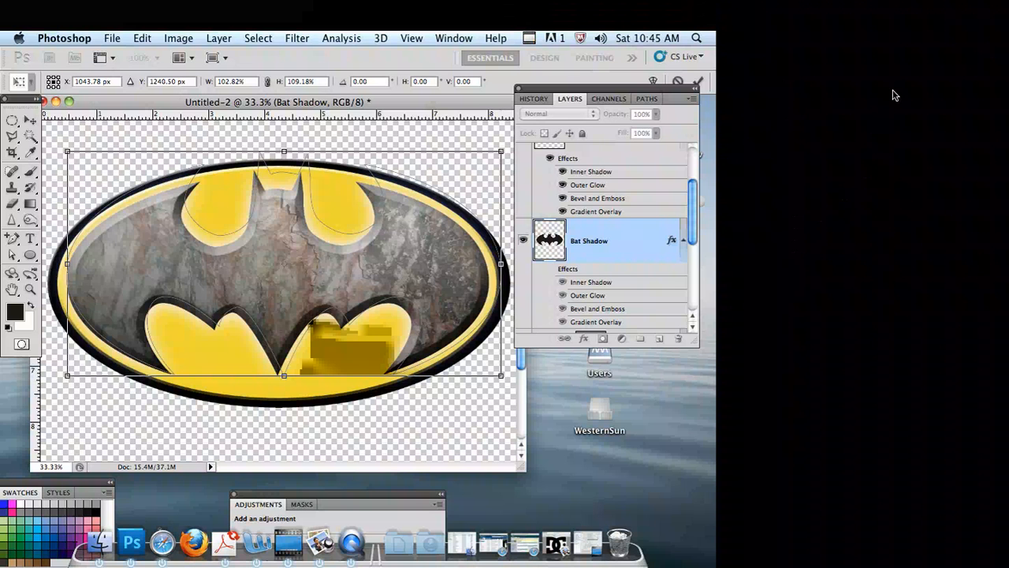
{"action": "left_click", "coordinate": [941, 65]}
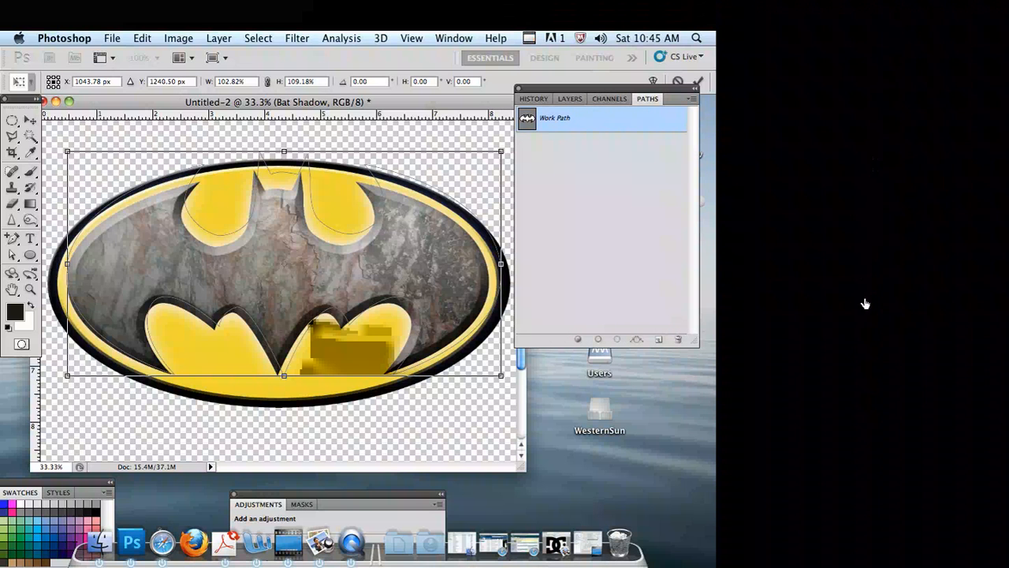
{"action": "key", "text": "Return"}
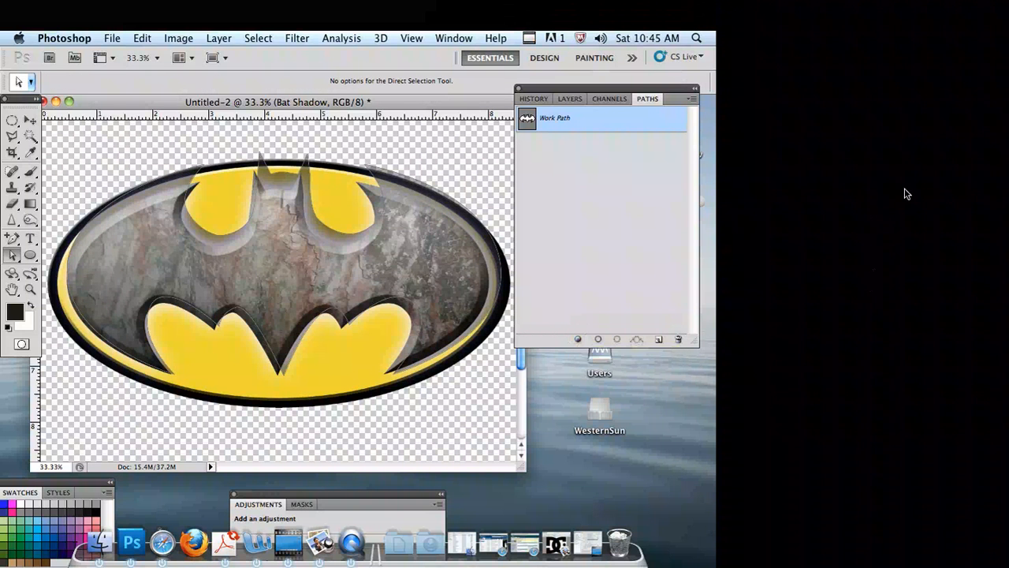
Step: Raise the Bat Shadow layer's opacity to 82%
{"action": "key", "text": "F7"}
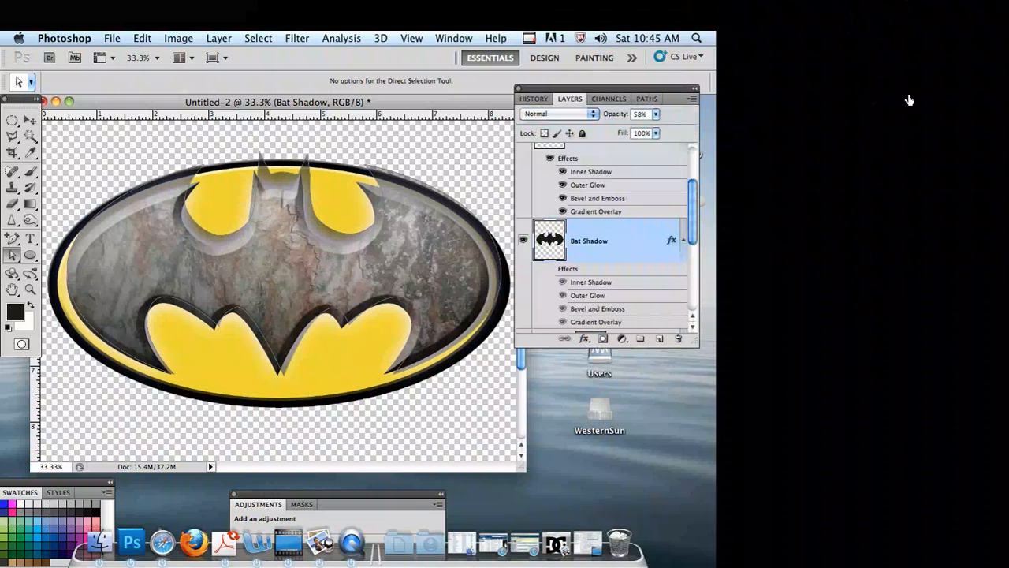
{"action": "left_click", "coordinate": [656, 114]}
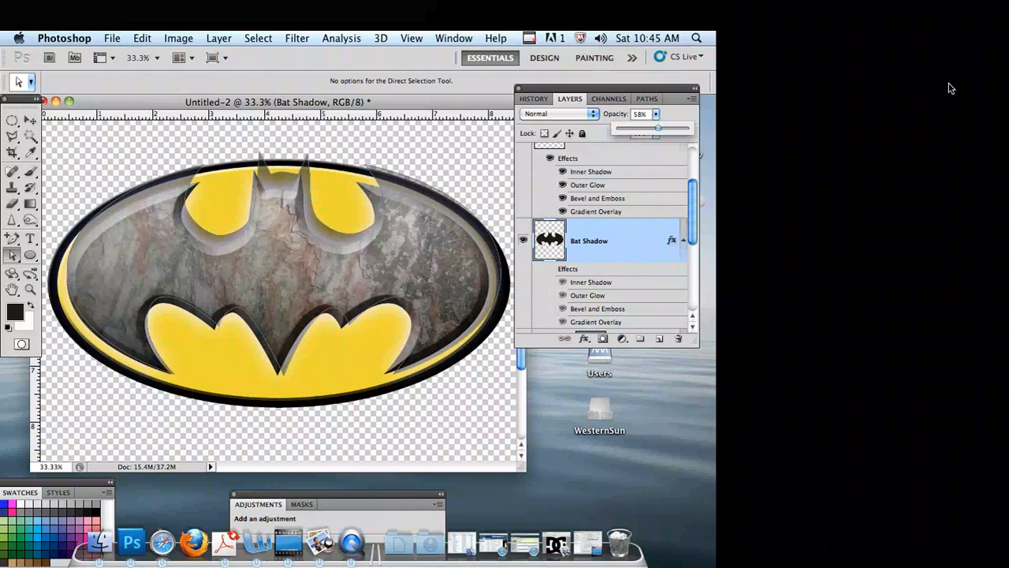
{"action": "left_click_drag", "start_coordinate": [659, 127], "coordinate": [674, 127]}
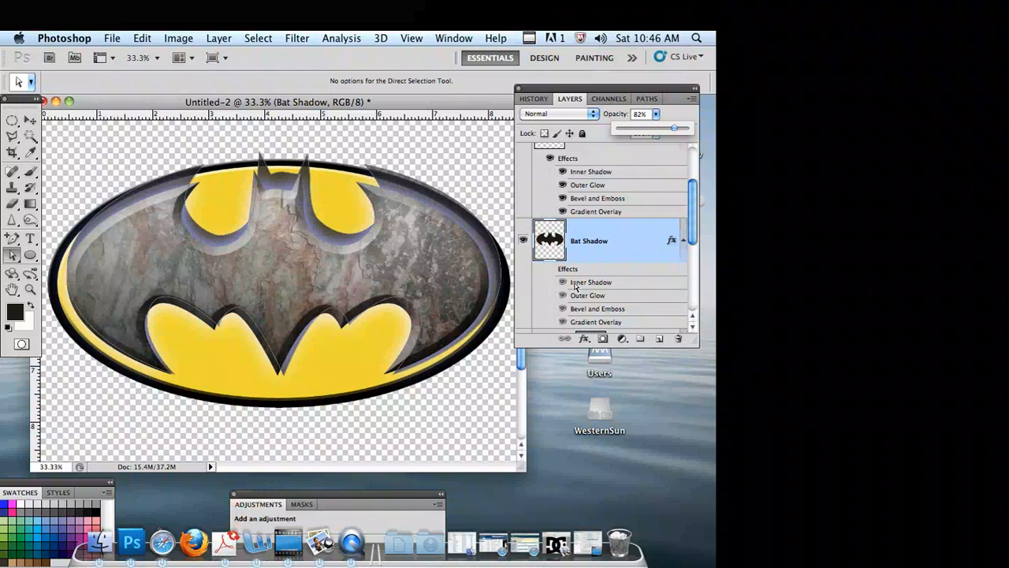
{"action": "left_click", "coordinate": [579, 346]}
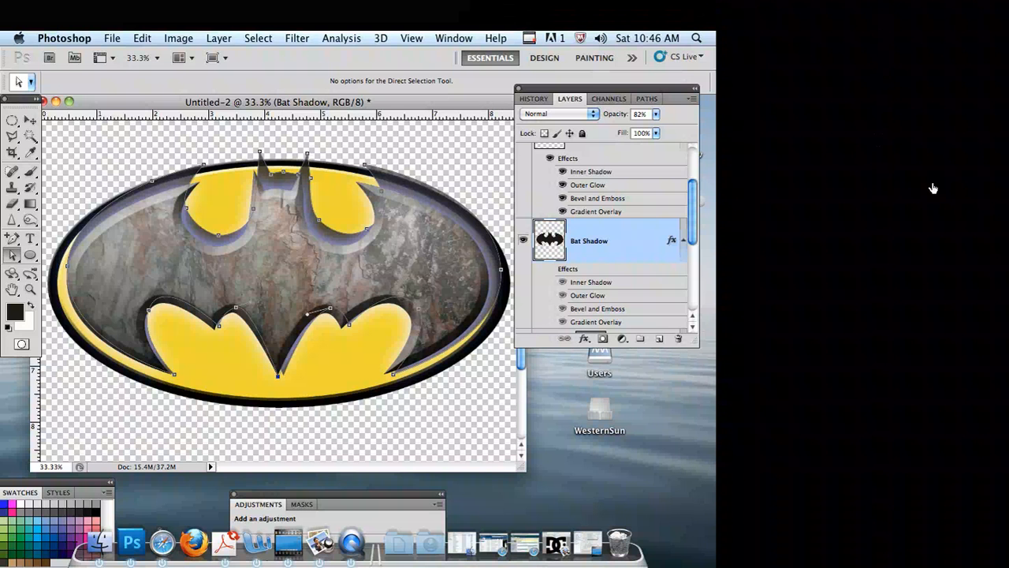
{"action": "left_click", "coordinate": [648, 98]}
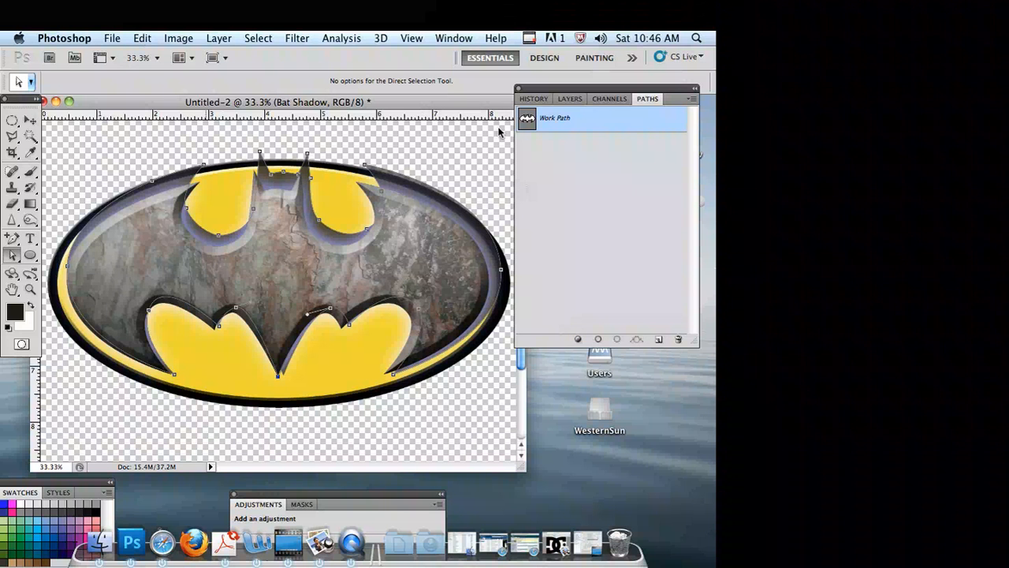
{"action": "left_click", "coordinate": [142, 38]}
{"action": "left_click", "coordinate": [162, 82]}
{"action": "left_click", "coordinate": [142, 38]}
{"action": "left_click", "coordinate": [150, 82]}
{"action": "left_click", "coordinate": [570, 99]}
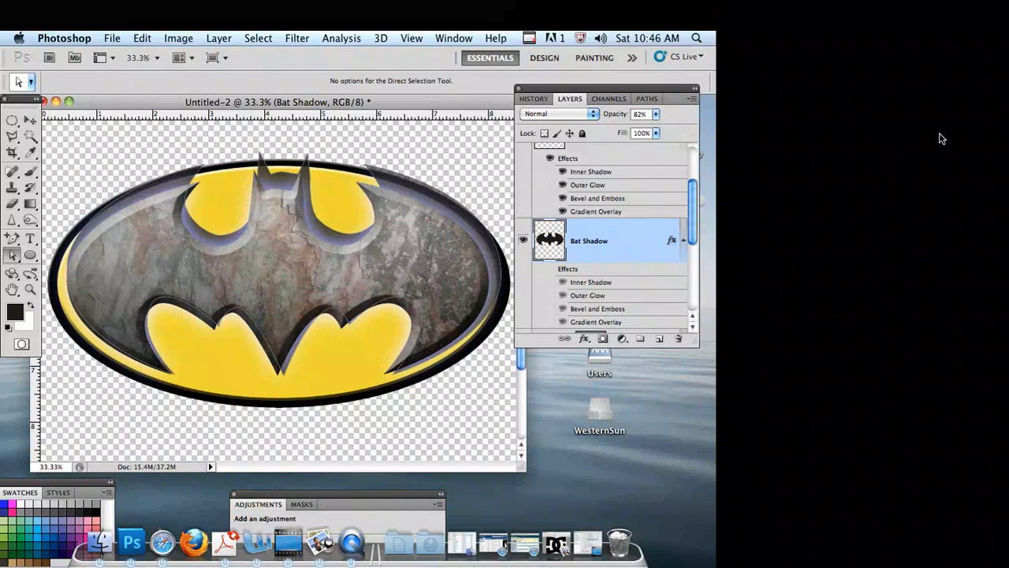
Step: Load the outline of the Bat Shadow layer as a selection
{"action": "scroll", "coordinate": [603, 237], "scroll_direction": "up", "scroll_amount": 2}
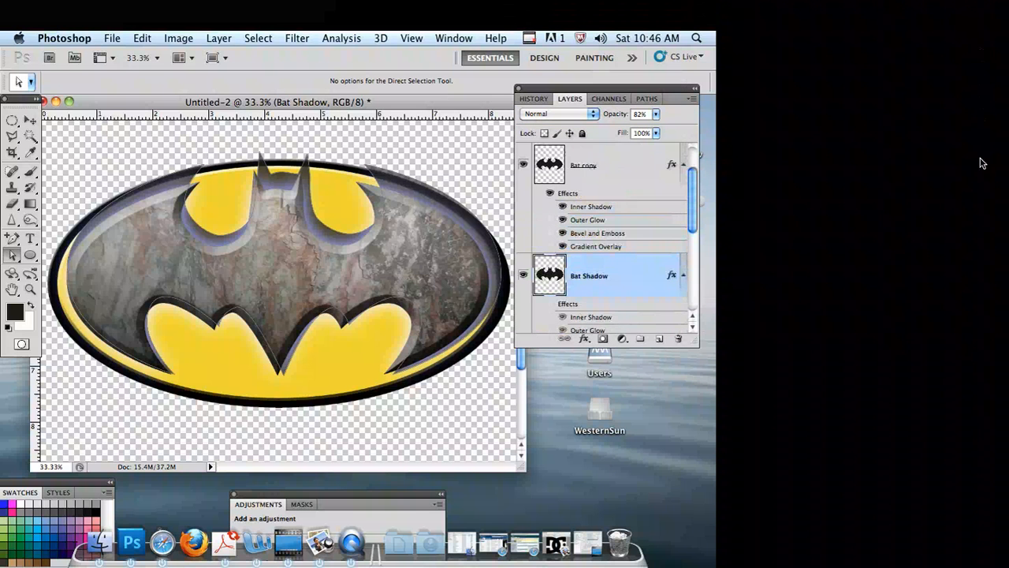
{"action": "scroll", "coordinate": [603, 237], "scroll_direction": "down", "scroll_amount": 2}
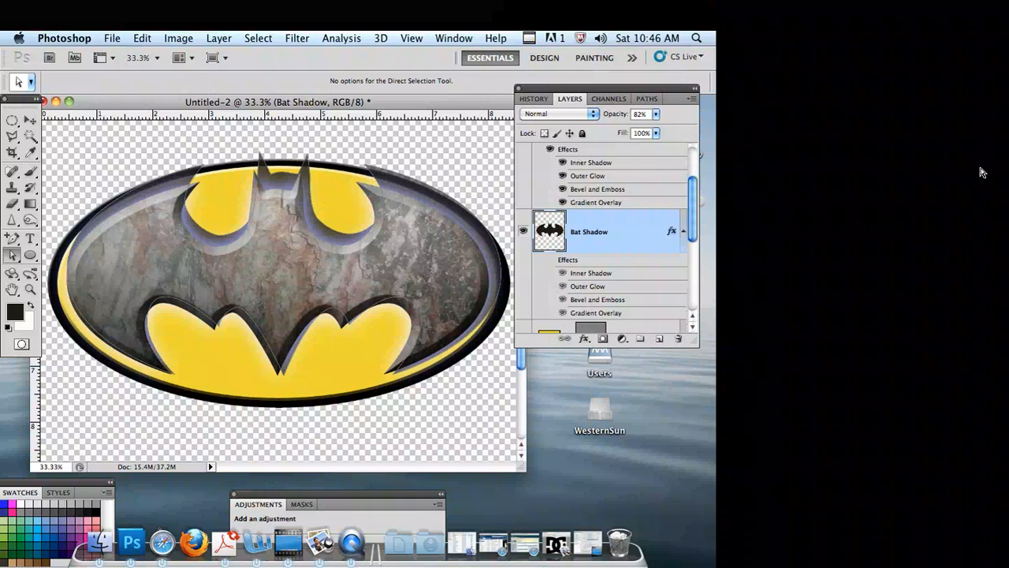
{"action": "left_click", "coordinate": [841, 191], "text": "super"}
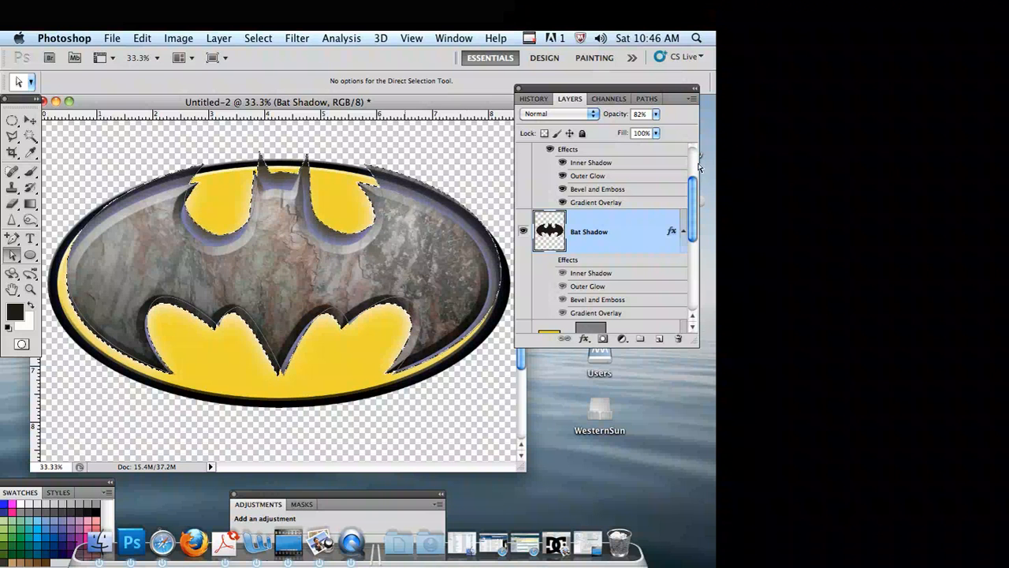
Step: Try to scale the bat path to about 96.9% width and 99.1% height with Free Transform
{"action": "key", "text": "super+t"}
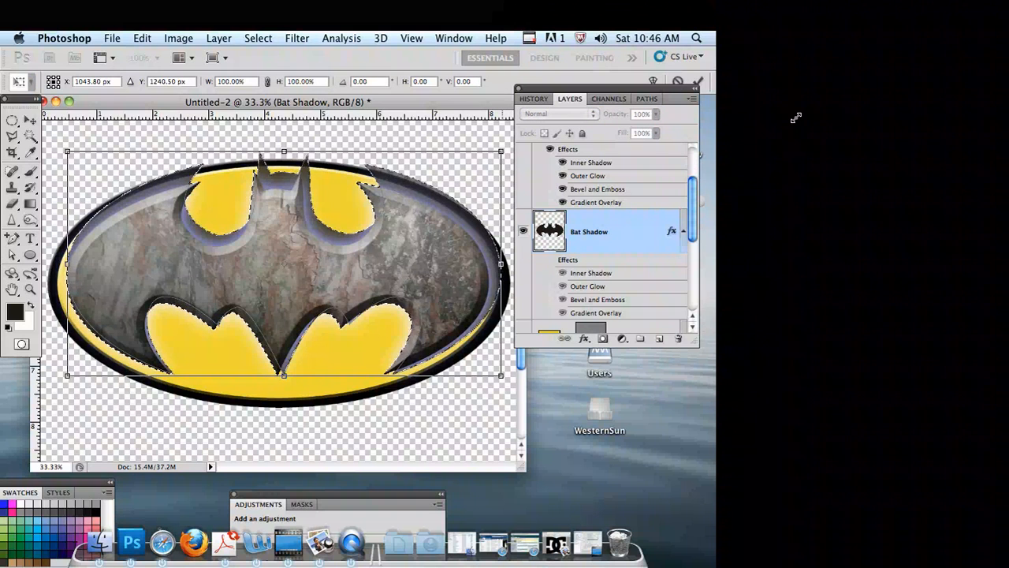
{"action": "left_click_drag", "start_coordinate": [797, 118], "coordinate": [780, 121]}
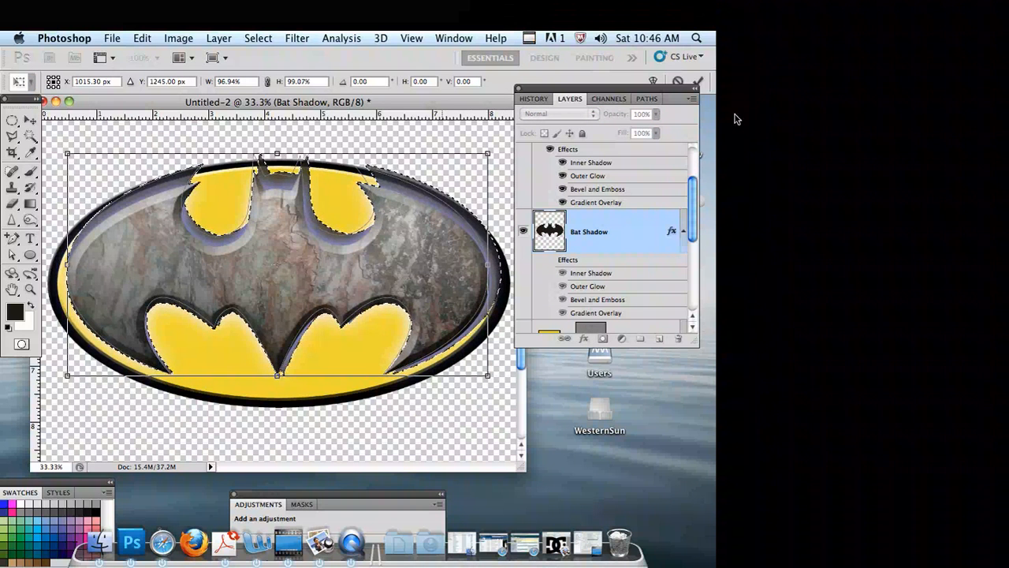
{"action": "left_click", "coordinate": [180, 38]}
{"action": "left_click", "coordinate": [183, 39]}
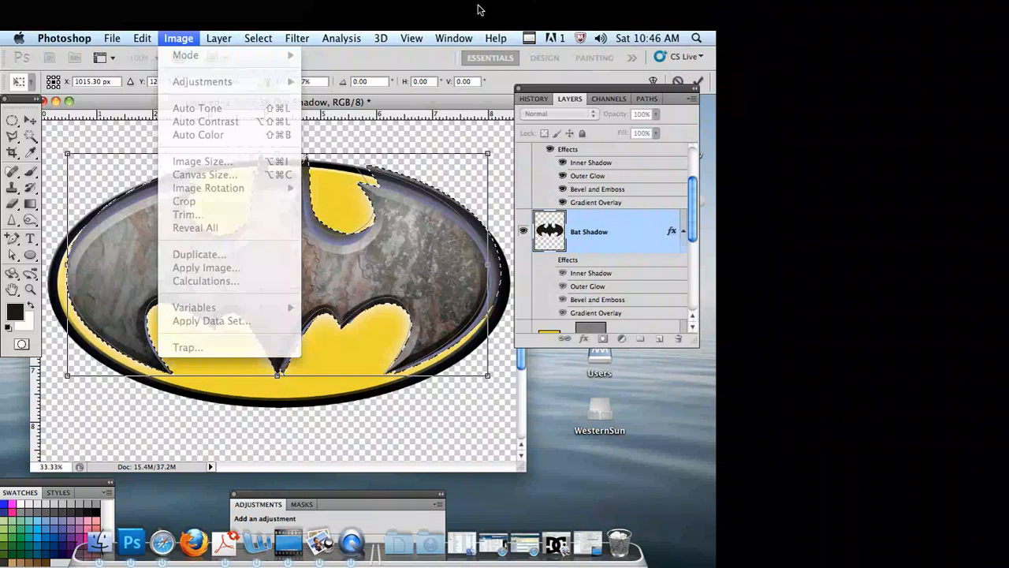
{"action": "key", "text": "Return"}
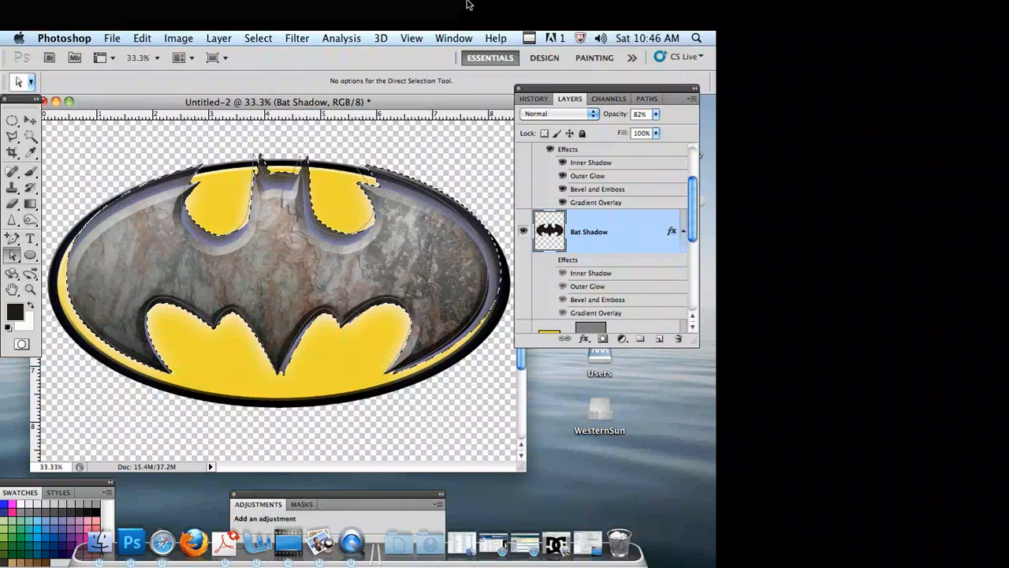
{"action": "left_click", "coordinate": [142, 38]}
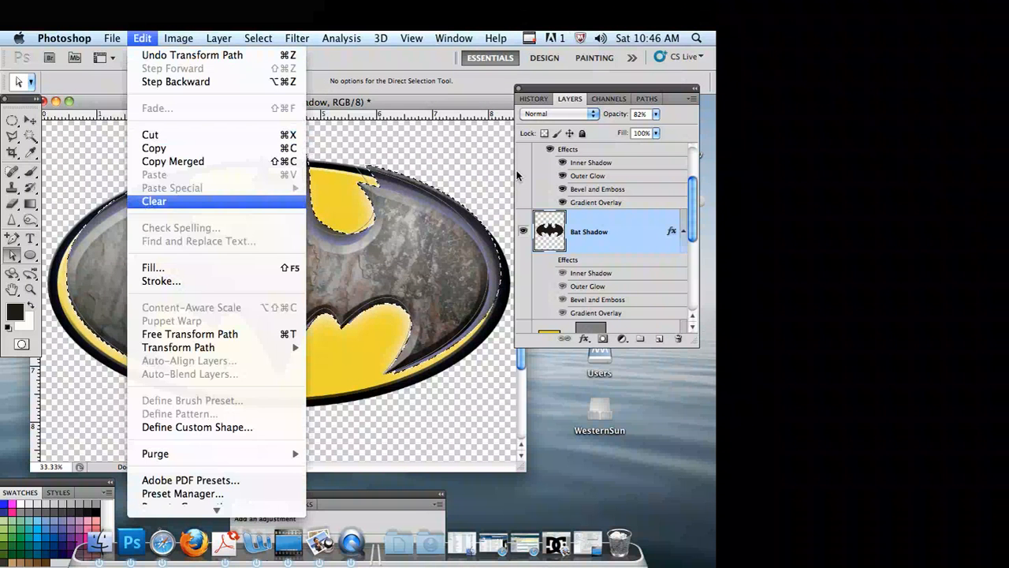
{"action": "mouse_move", "coordinate": [205, 346]}
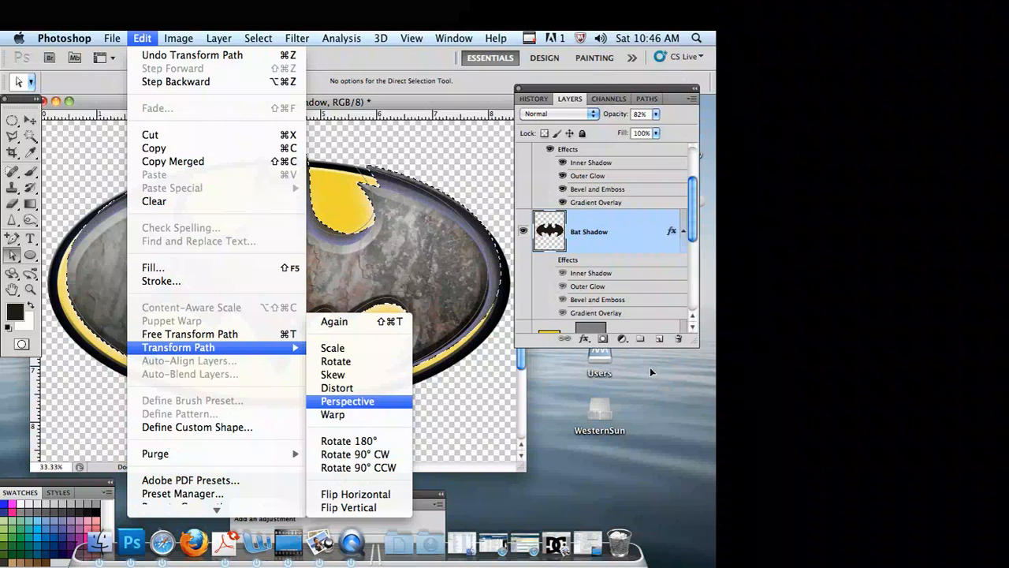
{"action": "left_click", "coordinate": [347, 400]}
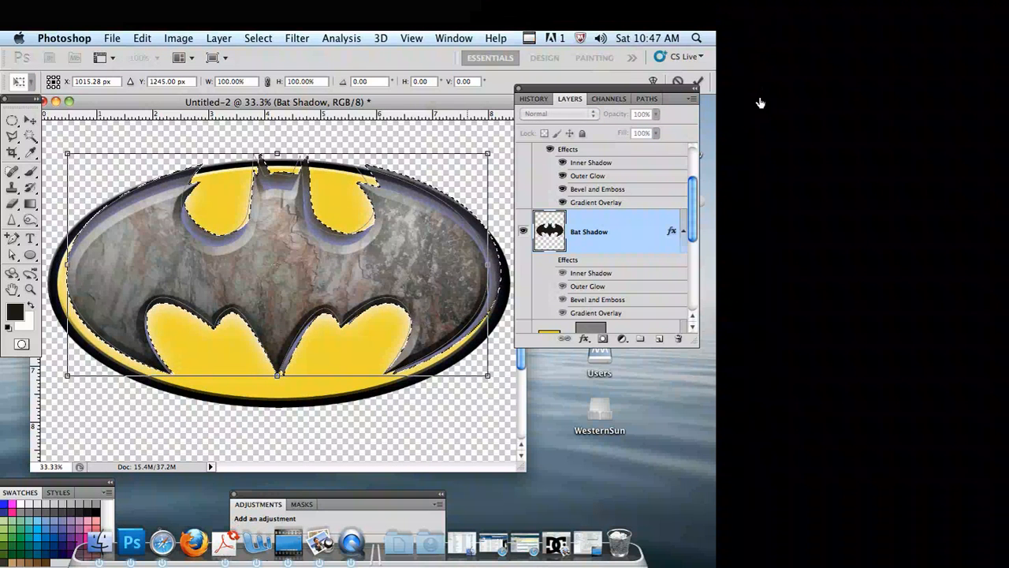
{"action": "left_click_drag", "start_coordinate": [781, 125], "coordinate": [808, 117]}
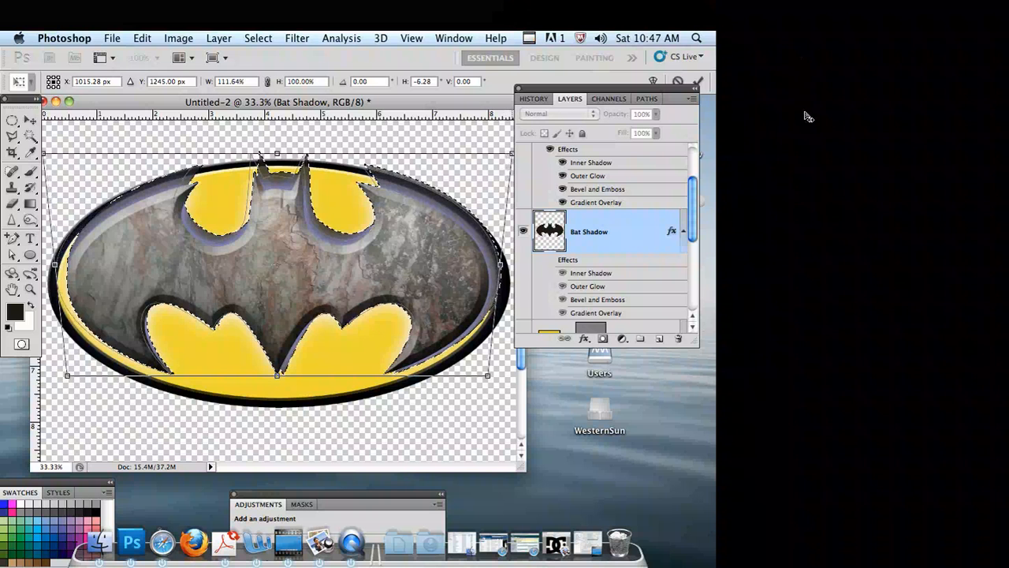
{"action": "left_click_drag", "start_coordinate": [574, 124], "coordinate": [575, 114]}
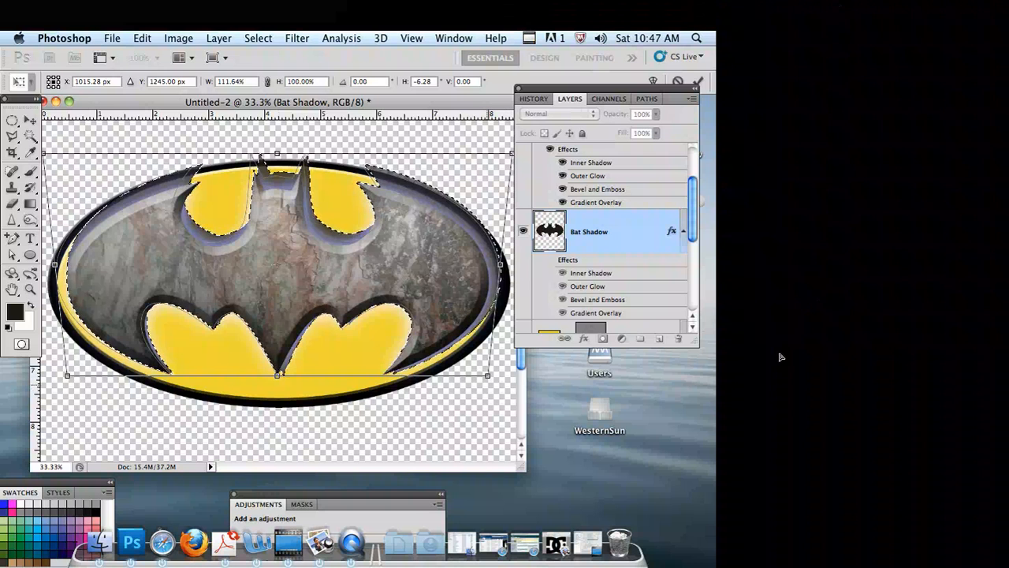
{"action": "left_click_drag", "start_coordinate": [783, 350], "coordinate": [765, 353]}
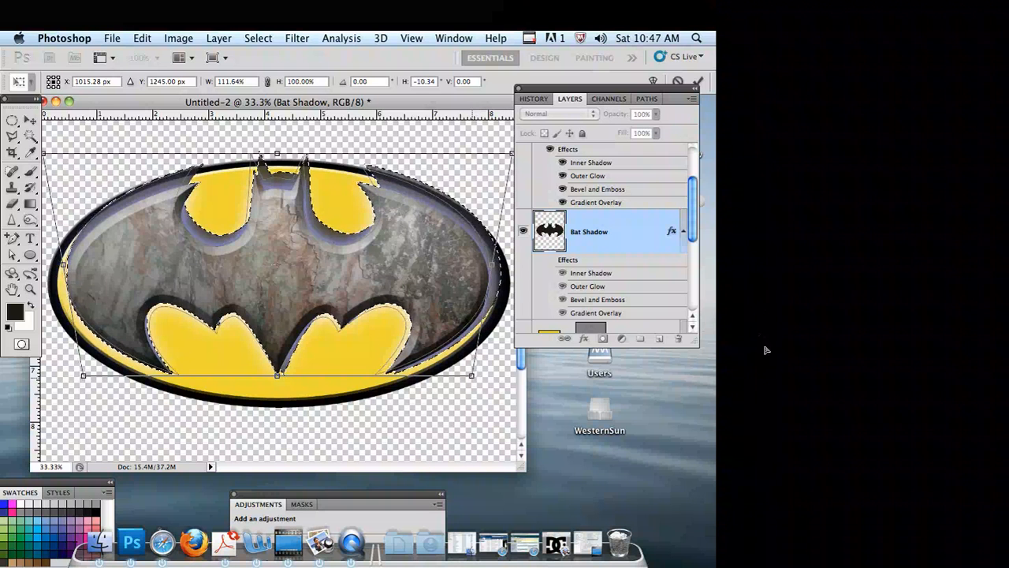
{"action": "left_click_drag", "start_coordinate": [803, 125], "coordinate": [808, 110]}
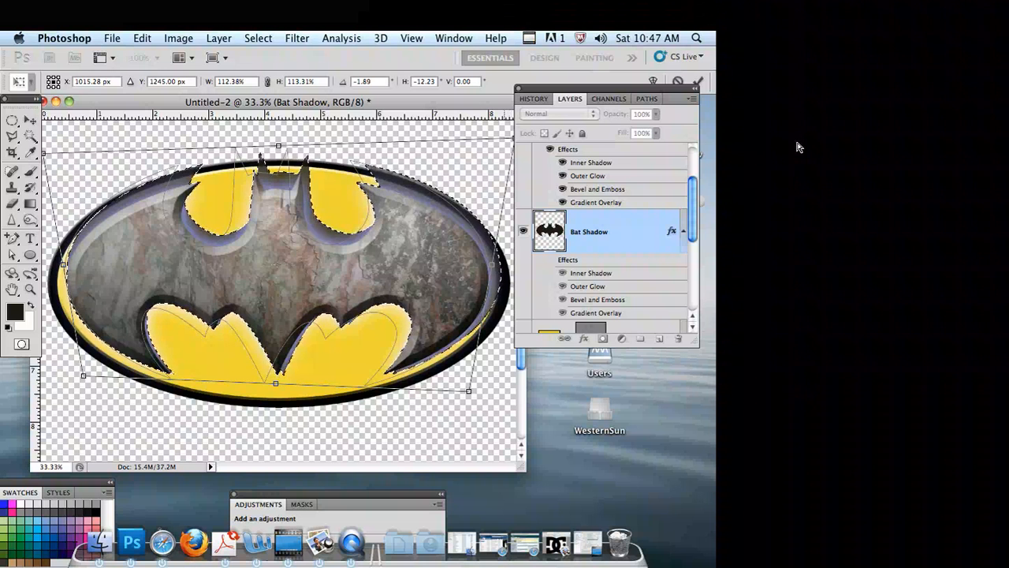
{"action": "key", "text": "Return"}
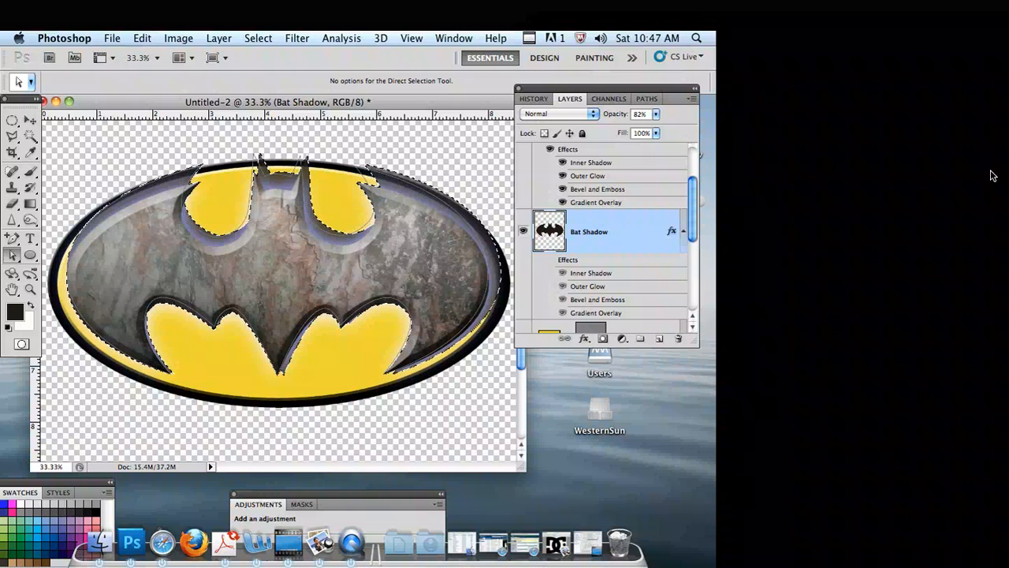
{"action": "mouse_move", "coordinate": [692, 206]}
{"action": "left_mouse_down"}
{"action": "mouse_move", "coordinate": [692, 163]}
{"action": "mouse_move", "coordinate": [693, 195]}
{"action": "left_mouse_up"}
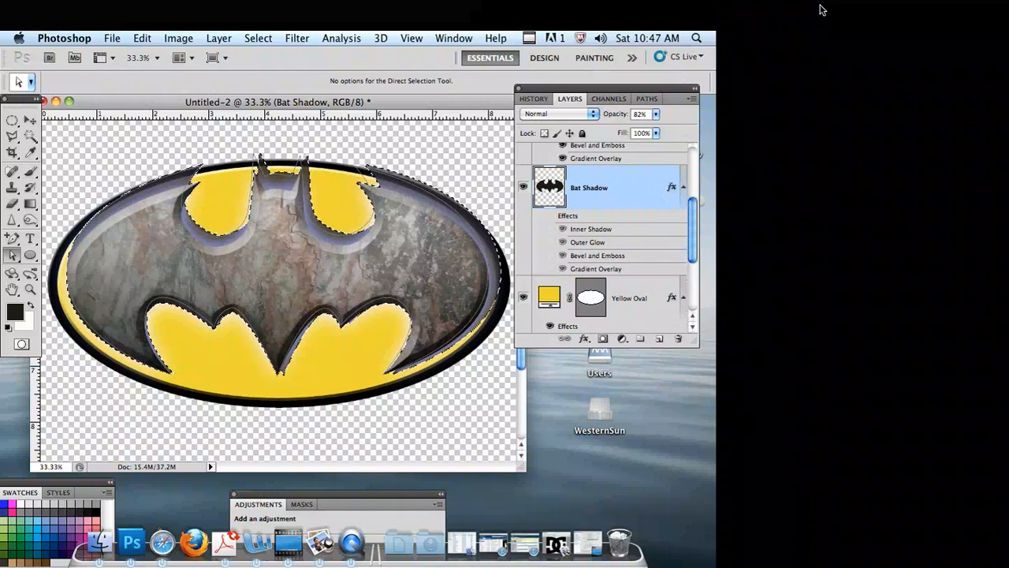
{"action": "left_click", "coordinate": [529, 37]}
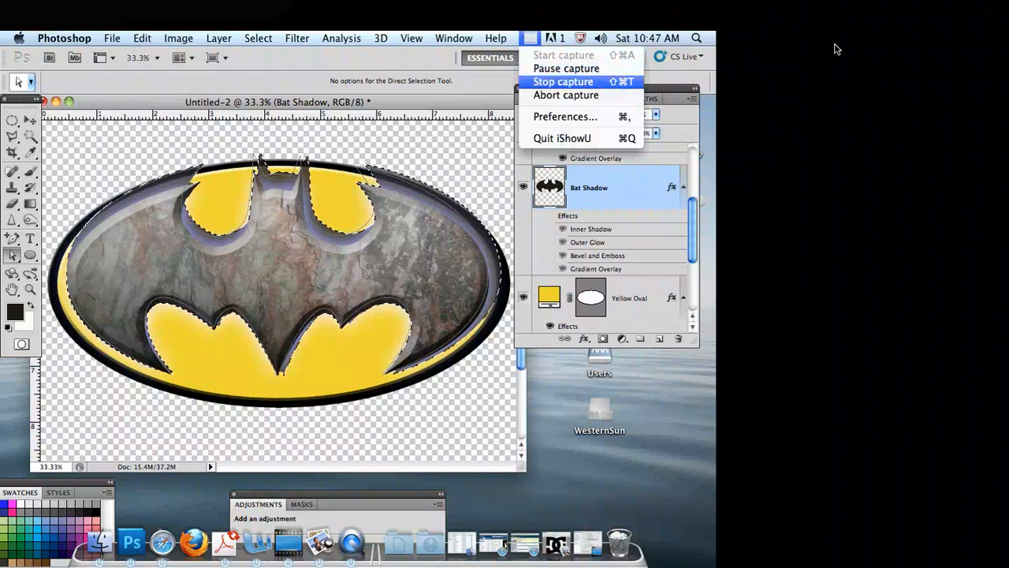
{"action": "left_click", "coordinate": [566, 68]}
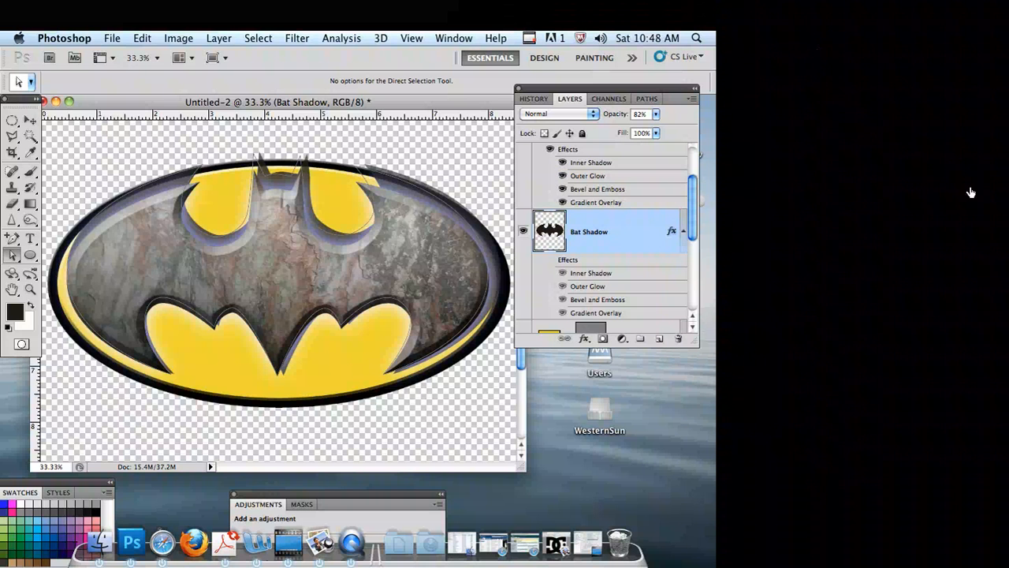
{"action": "left_click_drag", "start_coordinate": [985, 171], "coordinate": [988, 170]}
Step: Revert the document to the Load Selection history state, undoing the last path transform and the deselection
{"action": "left_click", "coordinate": [454, 38]}
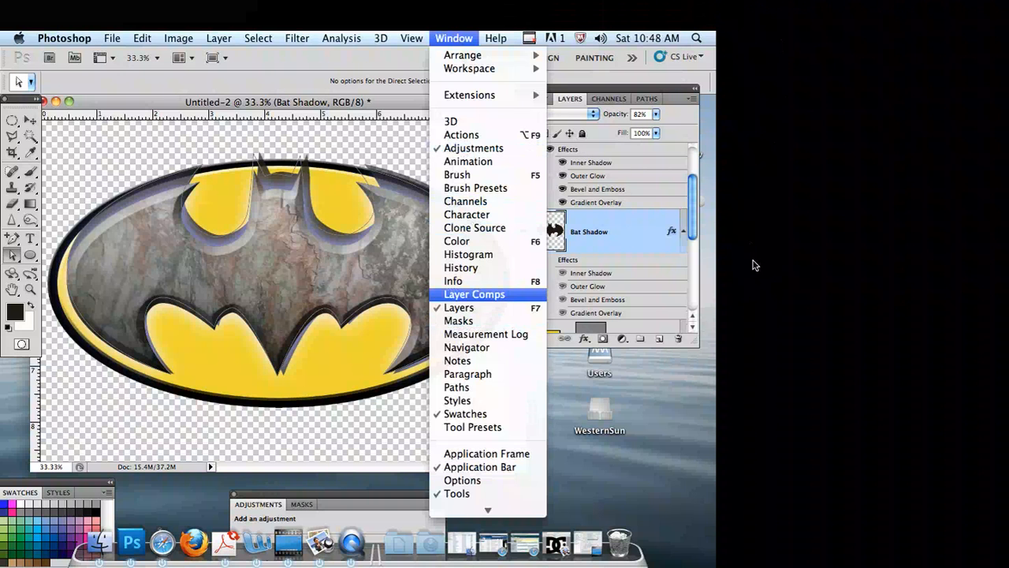
{"action": "left_click", "coordinate": [474, 268]}
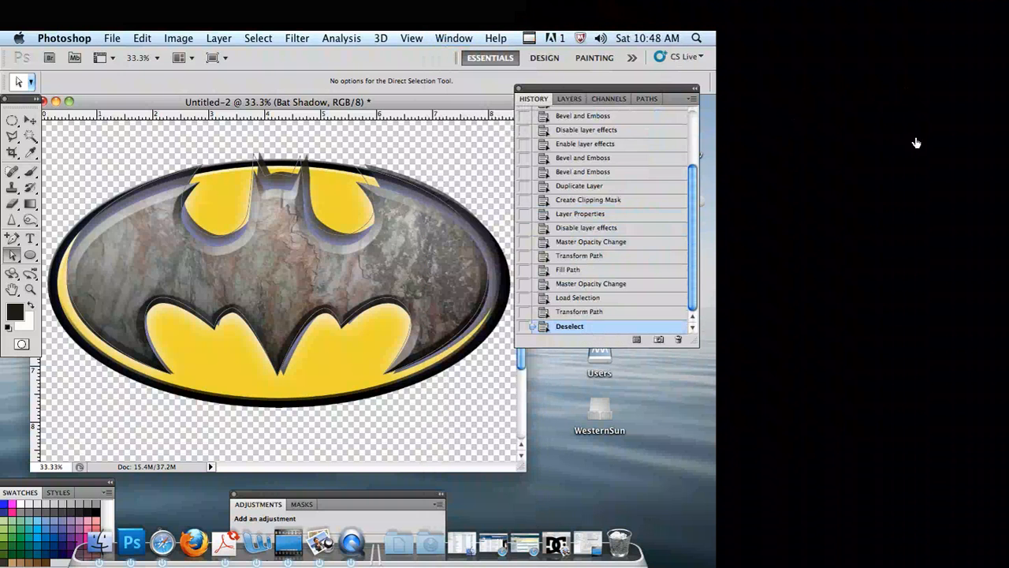
{"action": "left_click", "coordinate": [597, 298]}
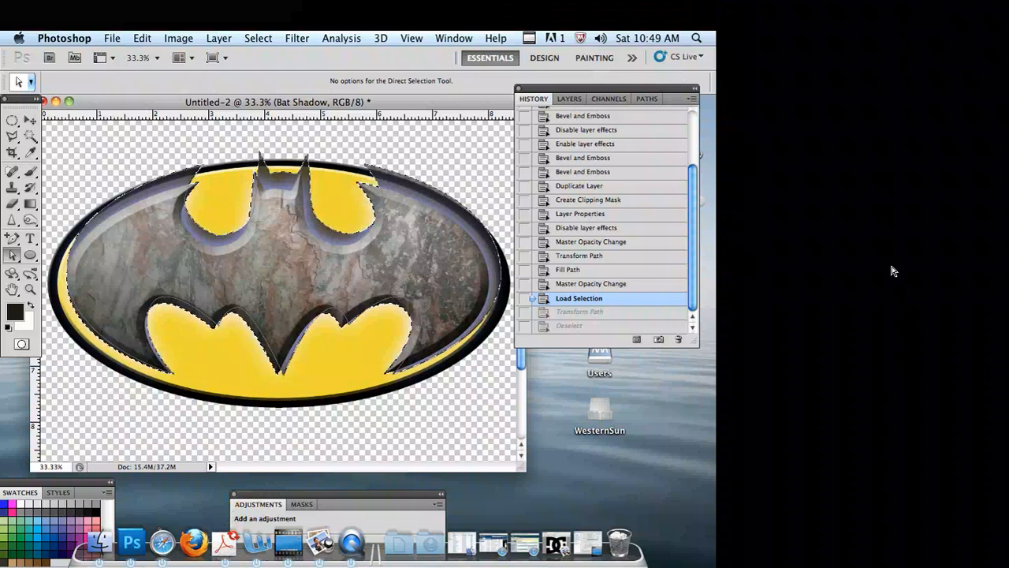
Step: Draw a foreground-to-transparent gradient upward through the bat selection on the Bat Shadow layer
{"action": "key", "text": "F7"}
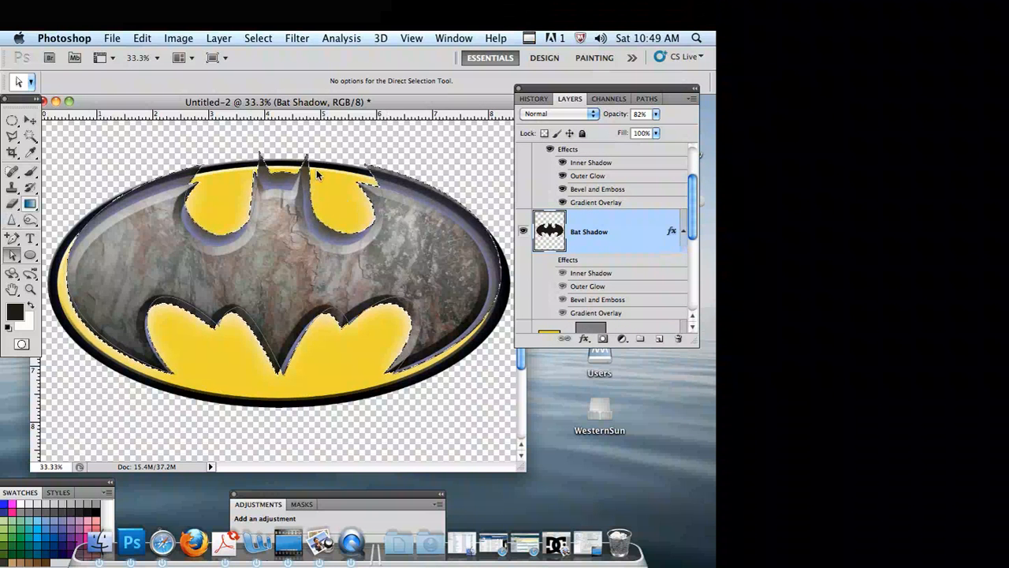
{"action": "key", "text": "g"}
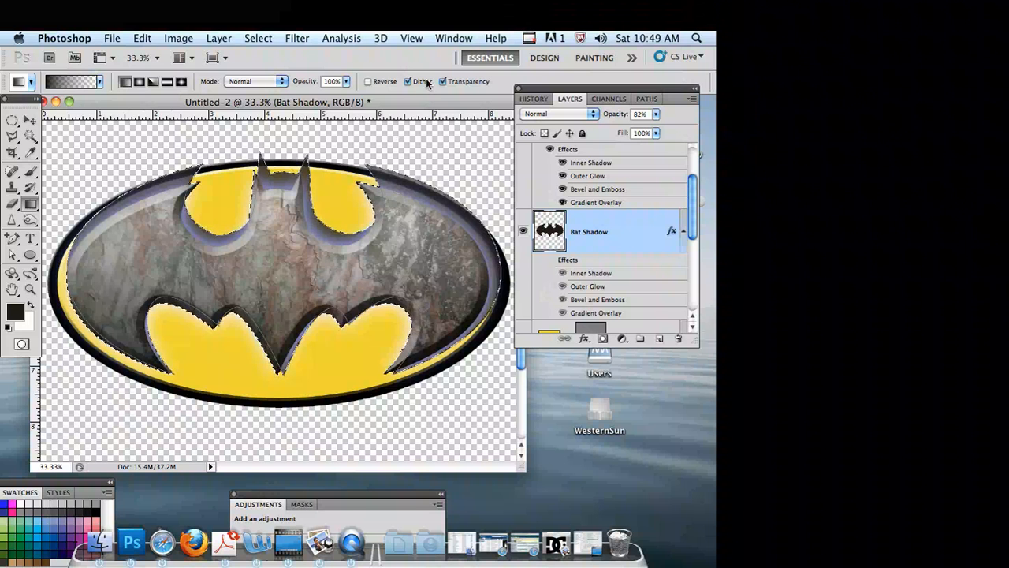
{"action": "key", "text": "Return"}
{"action": "key", "text": "Return"}
{"action": "key", "text": "Return"}
{"action": "left_click", "coordinate": [49, 108]}
{"action": "key", "text": "Return"}
{"action": "left_click_drag", "start_coordinate": [281, 374], "coordinate": [308, 157]}
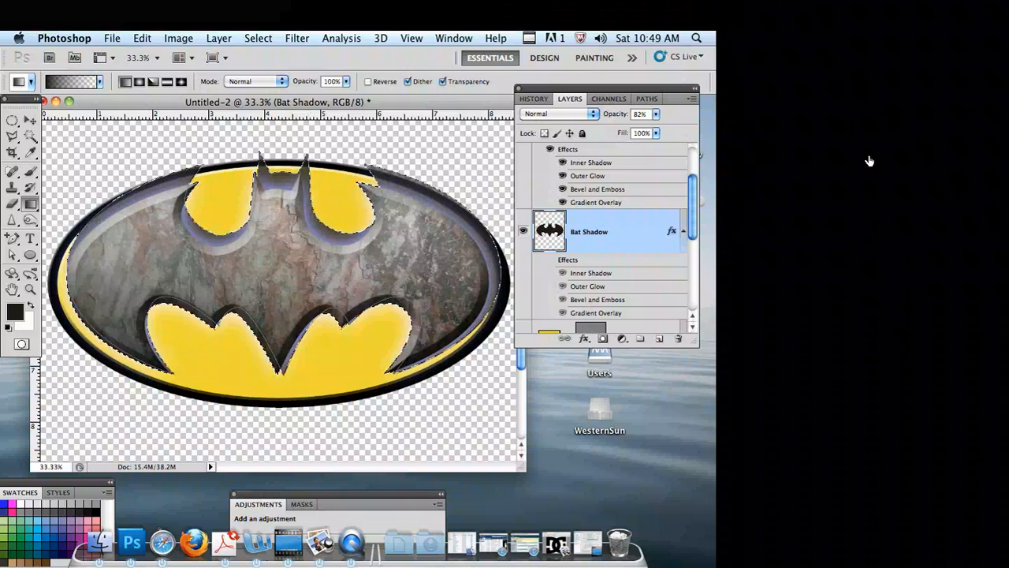
Step: Hide the Outer Glow effect of the Bat copy layer and delete the Bat Shadow layer
{"action": "left_click", "coordinate": [563, 176]}
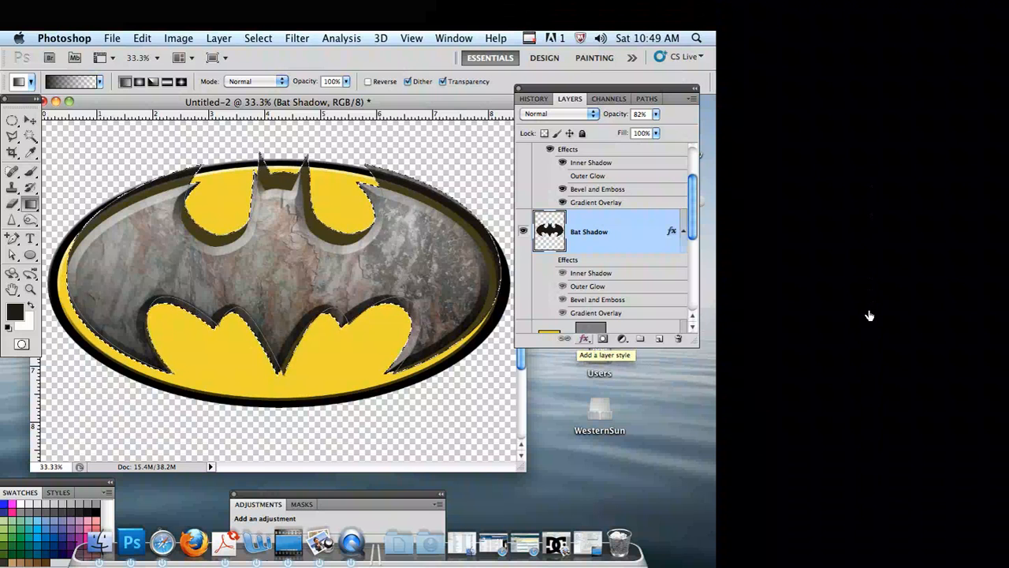
{"action": "left_click", "coordinate": [648, 99]}
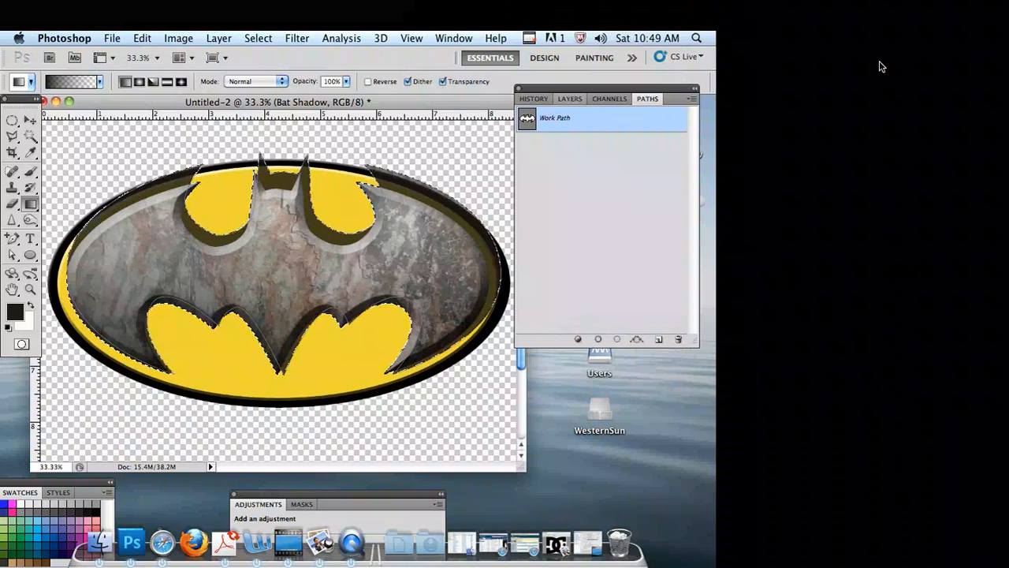
{"action": "left_click", "coordinate": [570, 98]}
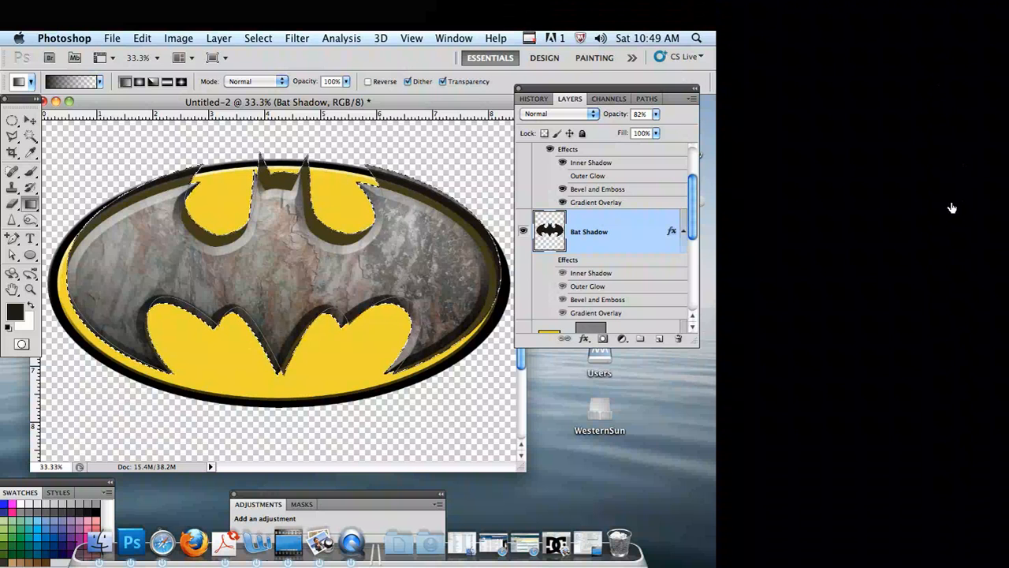
{"action": "left_click_drag", "start_coordinate": [665, 232], "coordinate": [678, 339]}
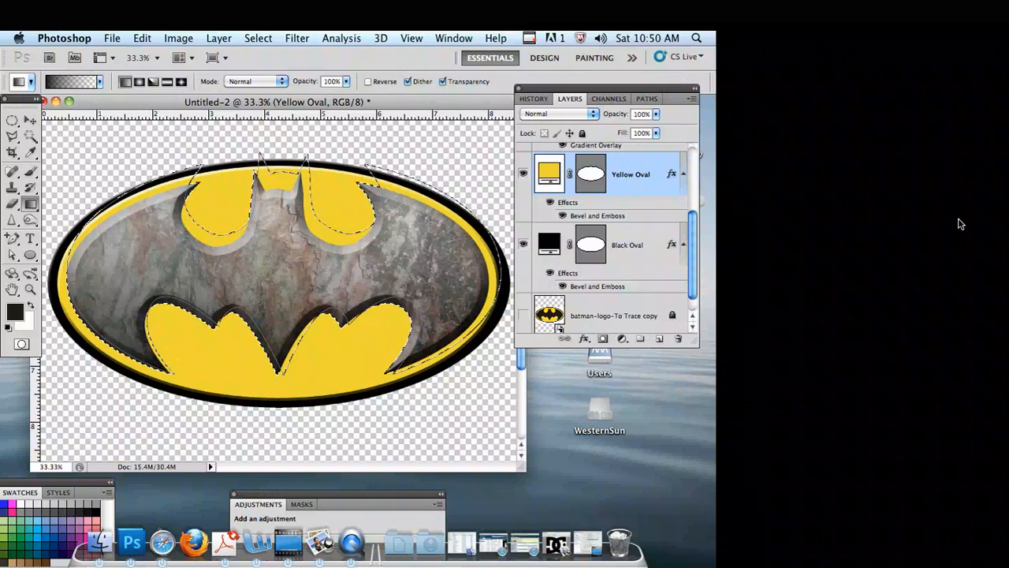
Step: Add a layer above Yellow Oval with a dark-to-transparent gradient in the bat selection, and clear the selection and active path
{"action": "left_click_drag", "start_coordinate": [692, 225], "coordinate": [693, 189]}
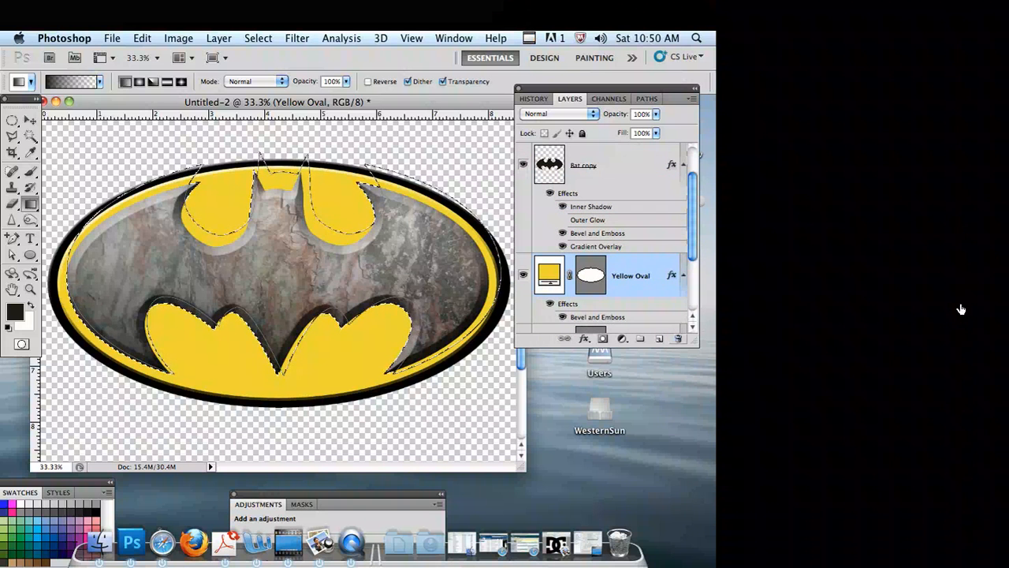
{"action": "left_click", "coordinate": [659, 339]}
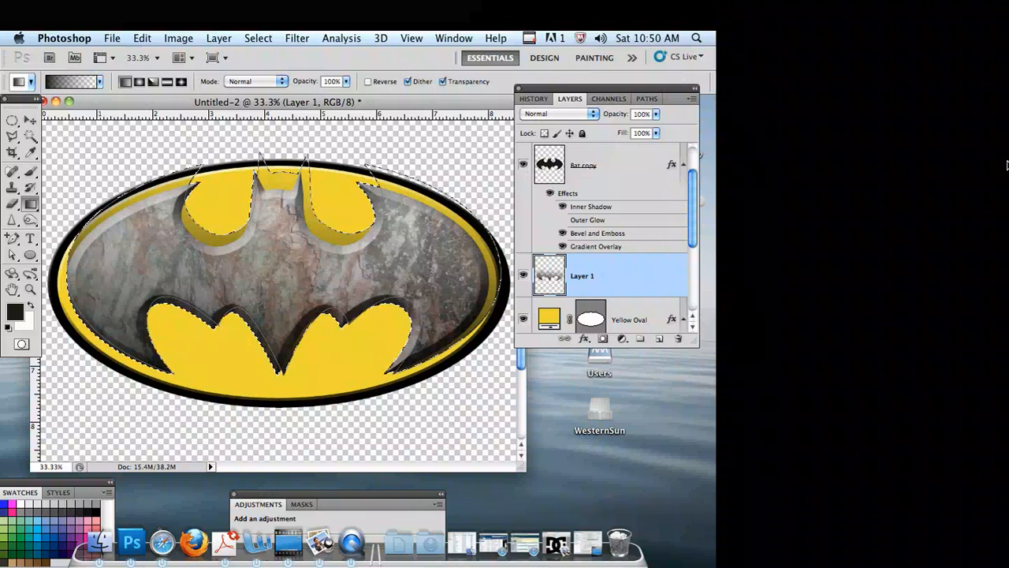
{"action": "left_click_drag", "start_coordinate": [692, 174], "coordinate": [692, 203]}
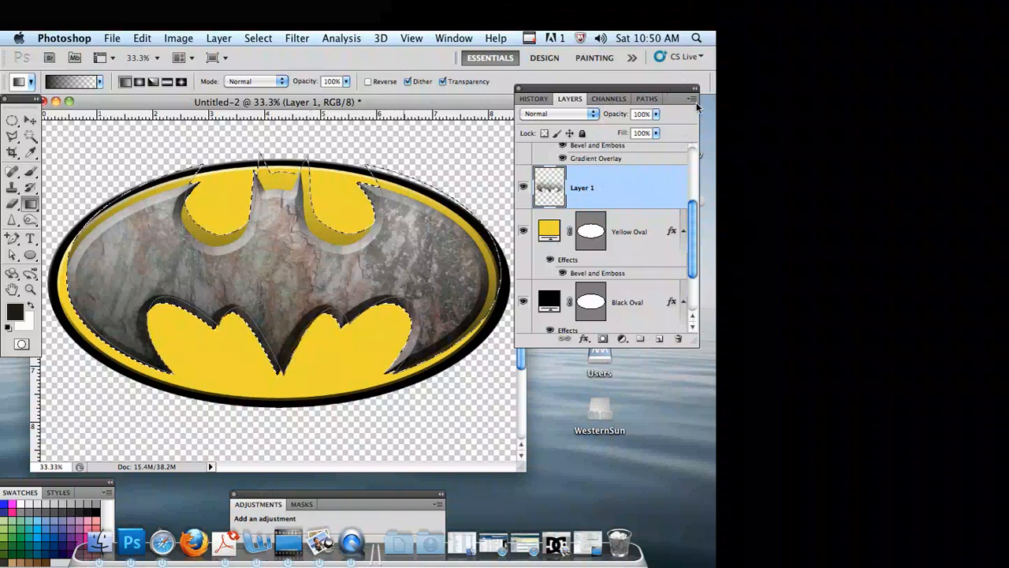
{"action": "key", "text": "v"}
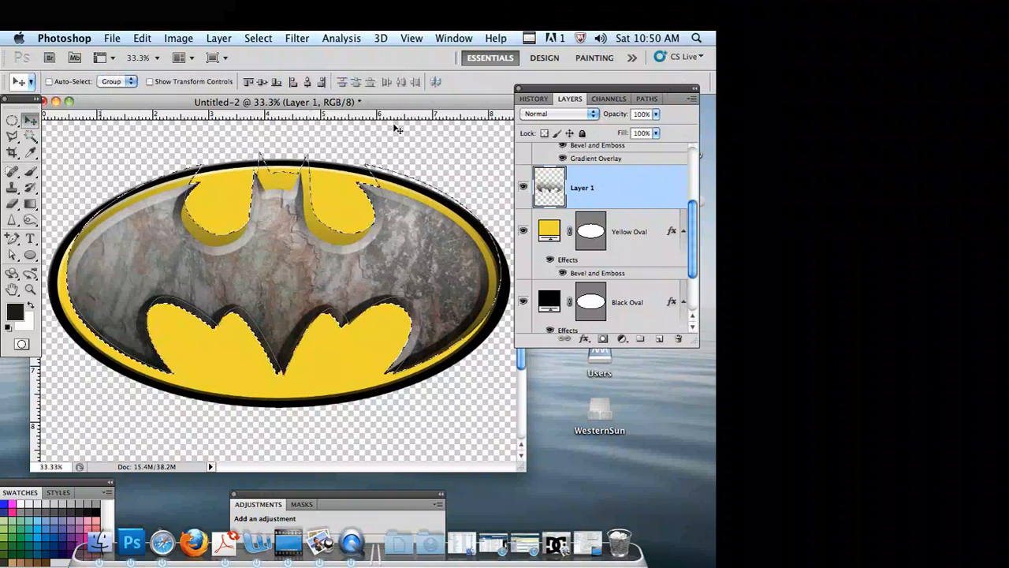
{"action": "key", "text": "super+d"}
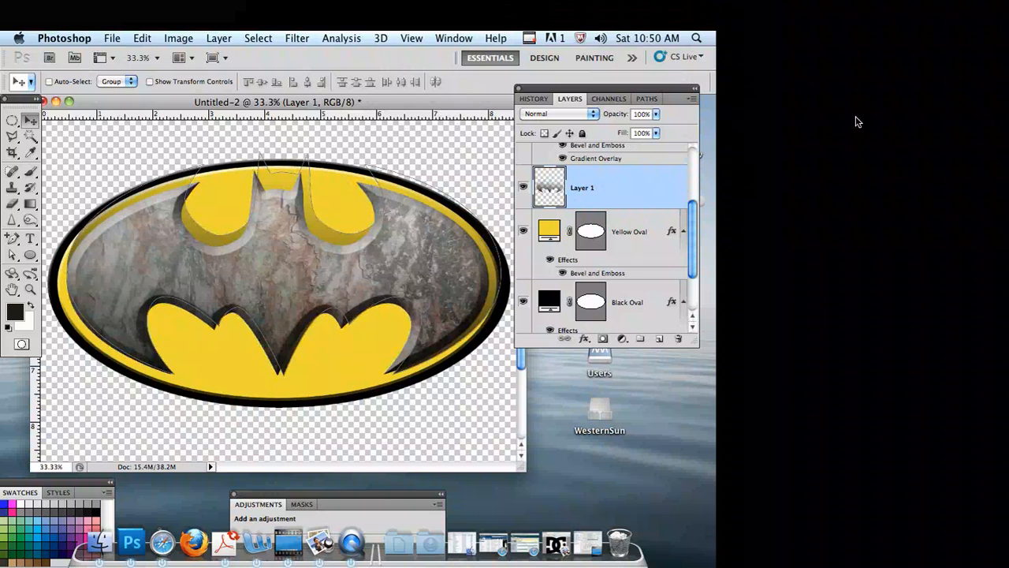
{"action": "left_click", "coordinate": [647, 98]}
{"action": "left_click", "coordinate": [626, 217]}
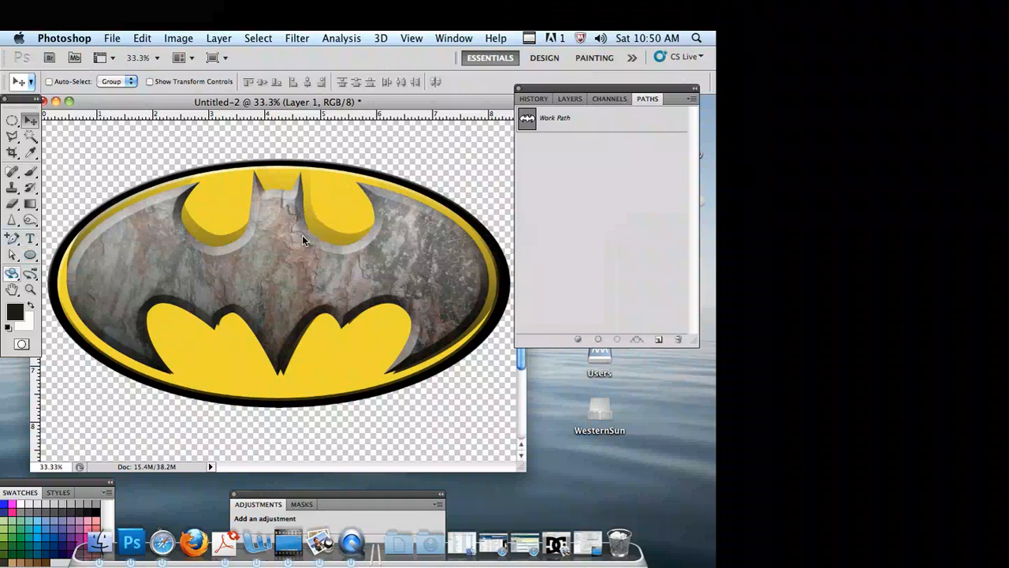
Step: Try to soften the gradient shadow on Layer 1 using the Blur tool with an enlarged brush at 50% strength
{"action": "left_click", "coordinate": [12, 273]}
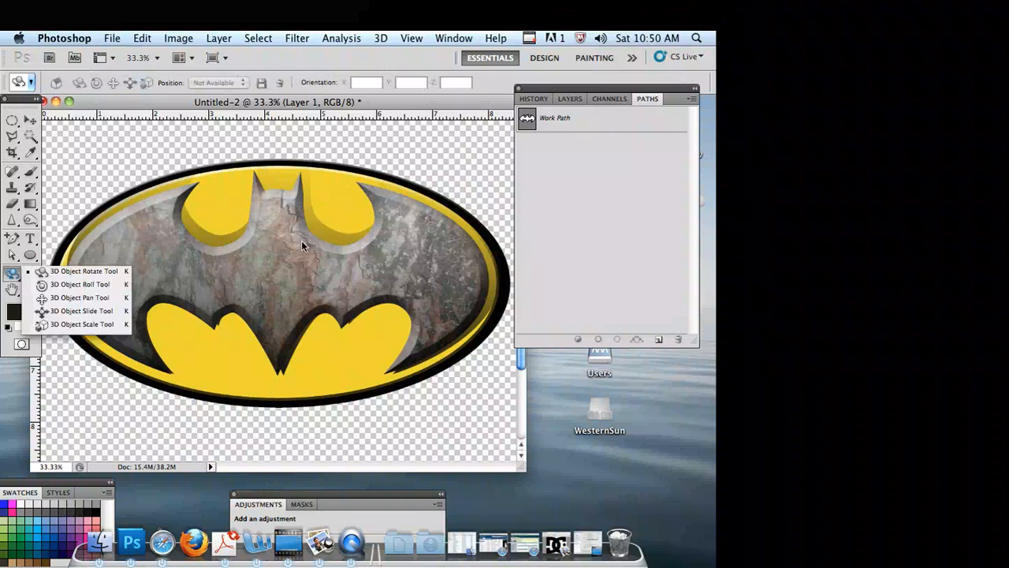
{"action": "left_click", "coordinate": [12, 220]}
{"action": "left_click", "coordinate": [63, 217]}
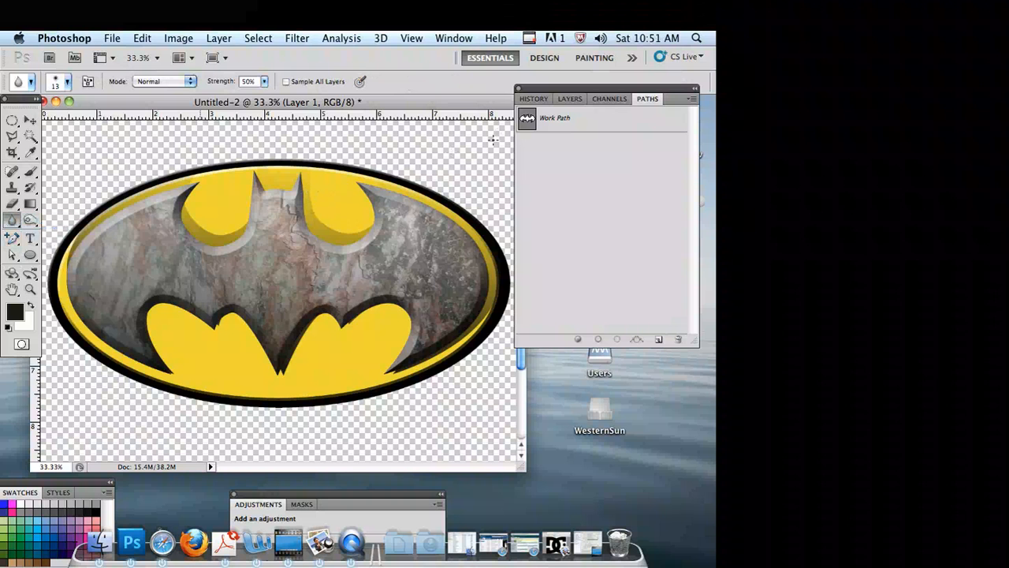
{"action": "key", "text": "bracketright"}
{"action": "key", "text": "bracketright"}
{"action": "key", "text": "bracketright"}
{"action": "key", "text": "bracketright"}
{"action": "key", "text": "bracketright"}
{"action": "key", "text": "bracketright"}
{"action": "key", "text": "bracketright"}
{"action": "key", "text": "a"}
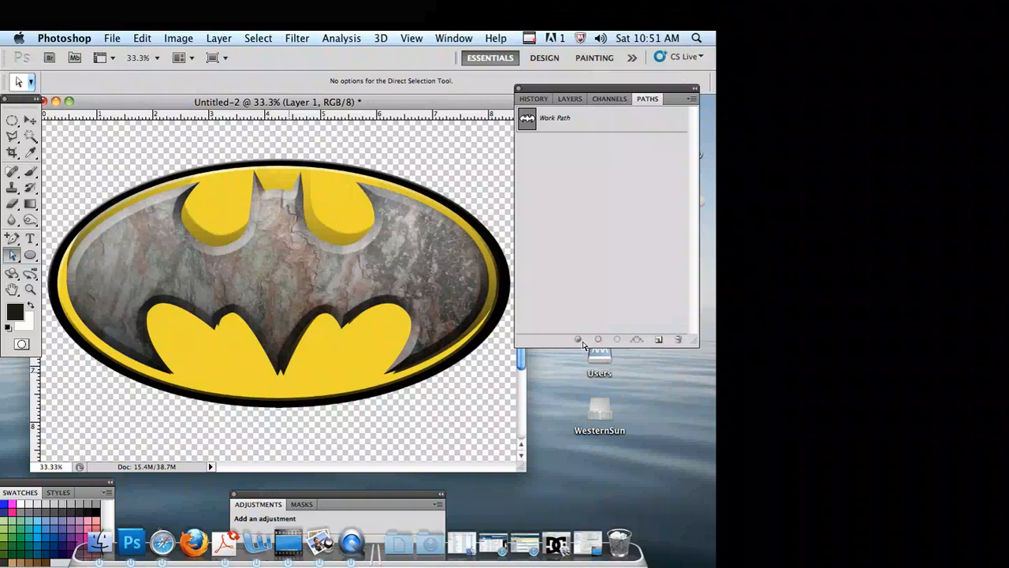
Step: Try to move the bottom centre anchor point of the bat work path, and undo the move
{"action": "key", "text": "alt+bracketleft"}
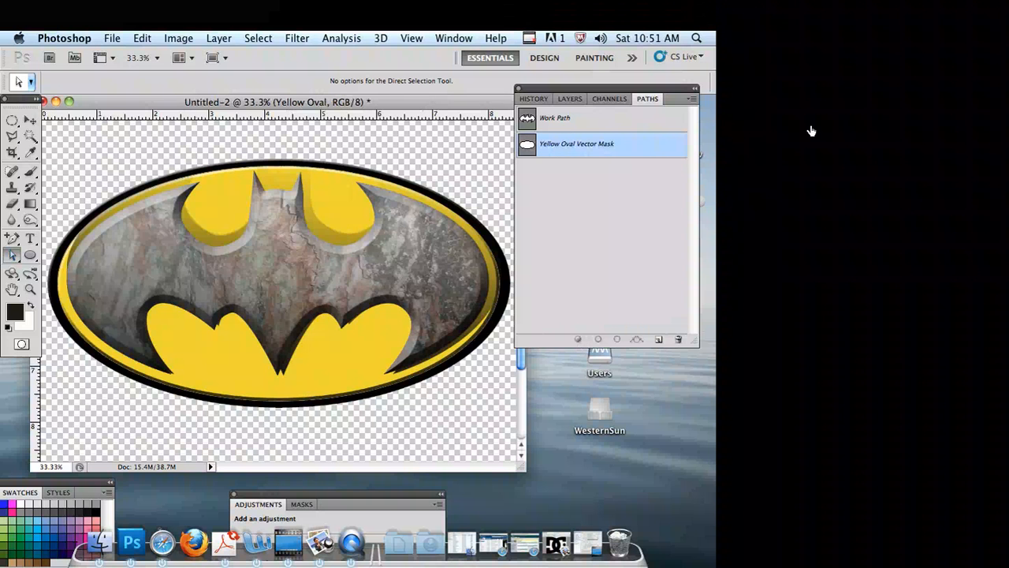
{"action": "left_click", "coordinate": [591, 118]}
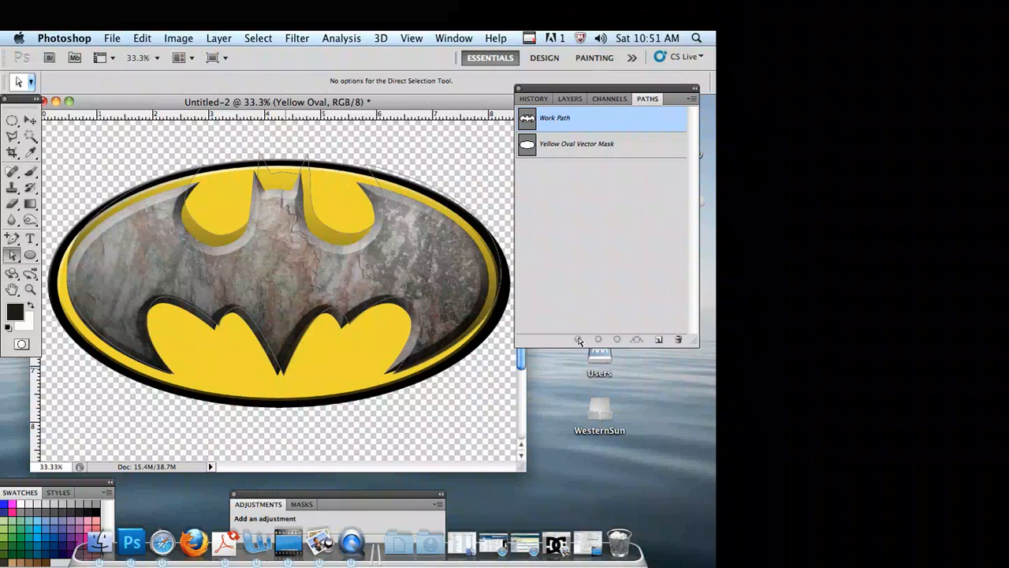
{"action": "left_click_drag", "start_coordinate": [283, 373], "coordinate": [279, 377]}
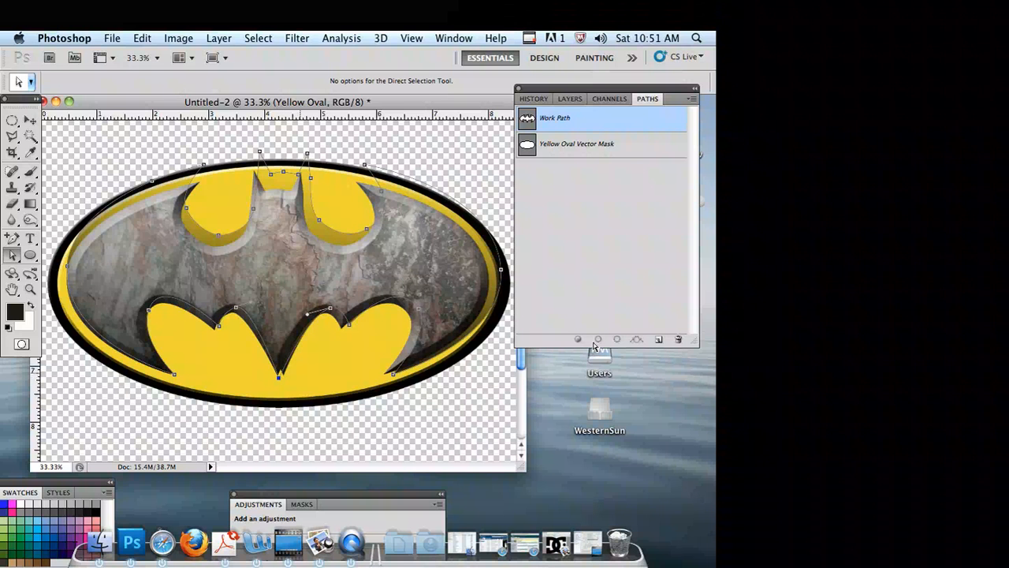
{"action": "key", "text": "super+z"}
Step: Enlarge the Layers panel to show the full layer stack and add an empty layer above Layer 1
{"action": "key", "text": "F7"}
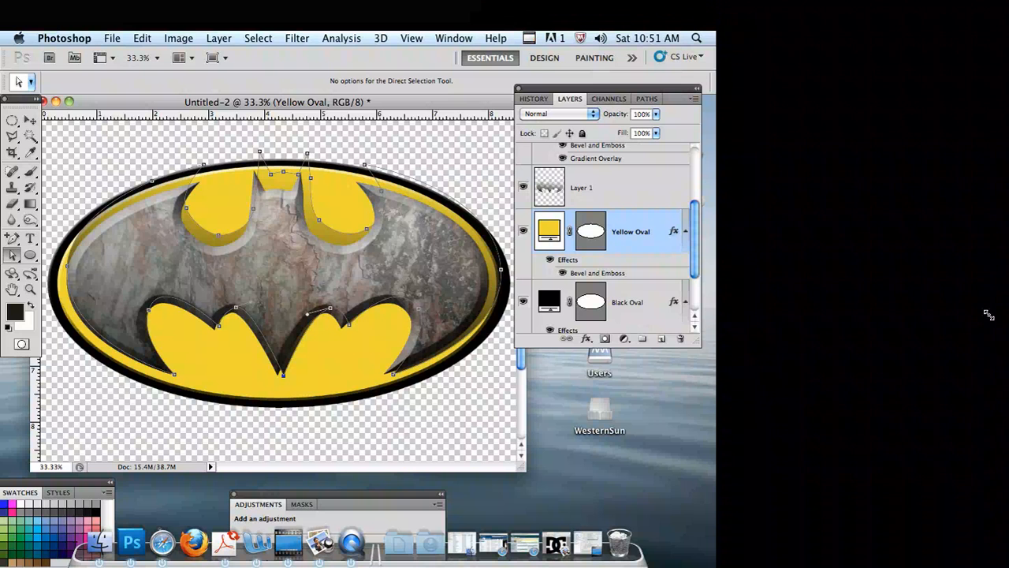
{"action": "left_click_drag", "start_coordinate": [988, 314], "coordinate": [1004, 517]}
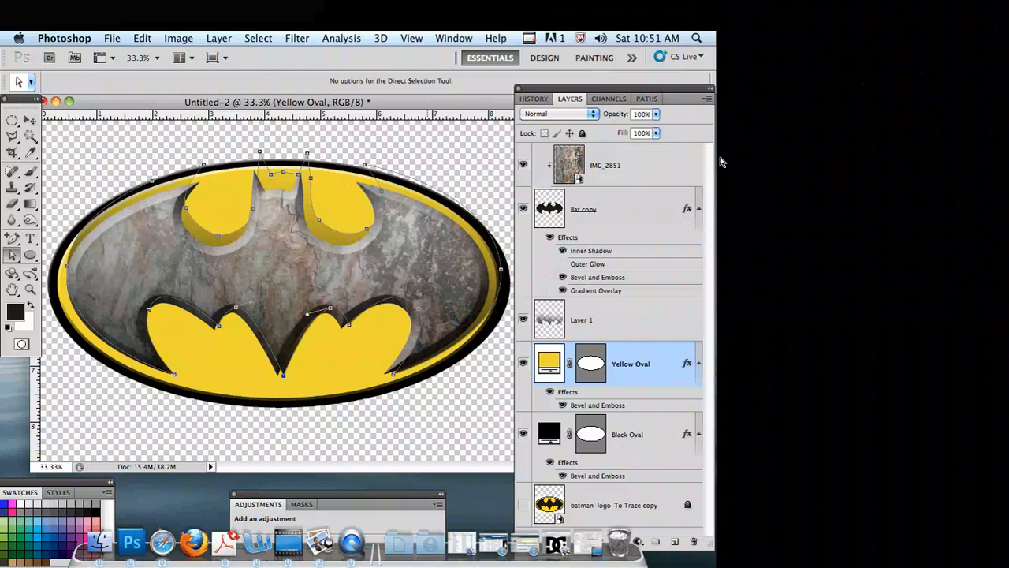
{"action": "left_click", "coordinate": [643, 107]}
{"action": "left_click", "coordinate": [639, 314]}
{"action": "left_click", "coordinate": [675, 542]}
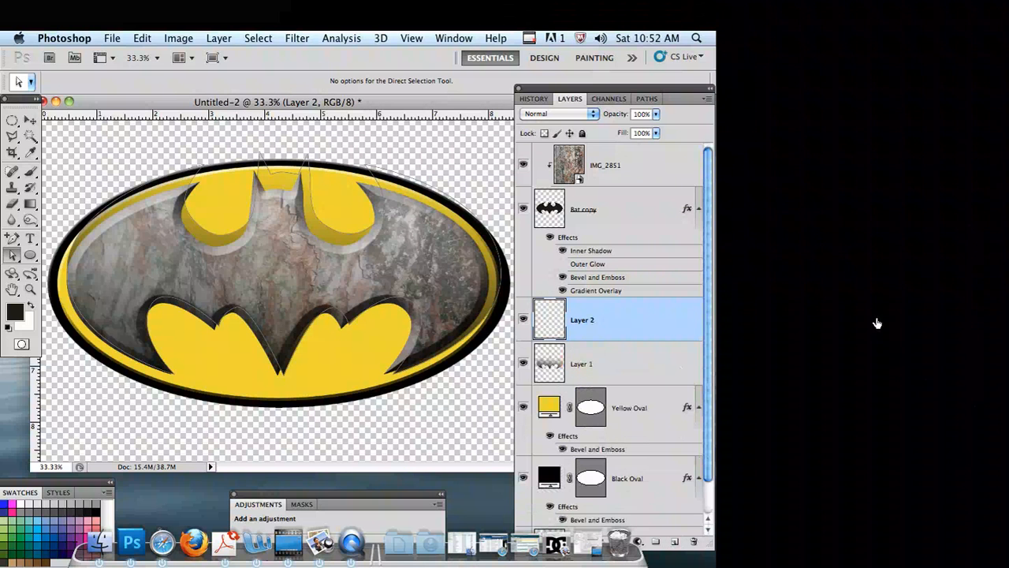
Step: Delete the empty Layer 2, the gradient shadow on Layer 1 and the bat work path
{"action": "left_click_drag", "start_coordinate": [629, 308], "coordinate": [693, 542]}
{"action": "left_click_drag", "start_coordinate": [994, 511], "coordinate": [987, 513]}
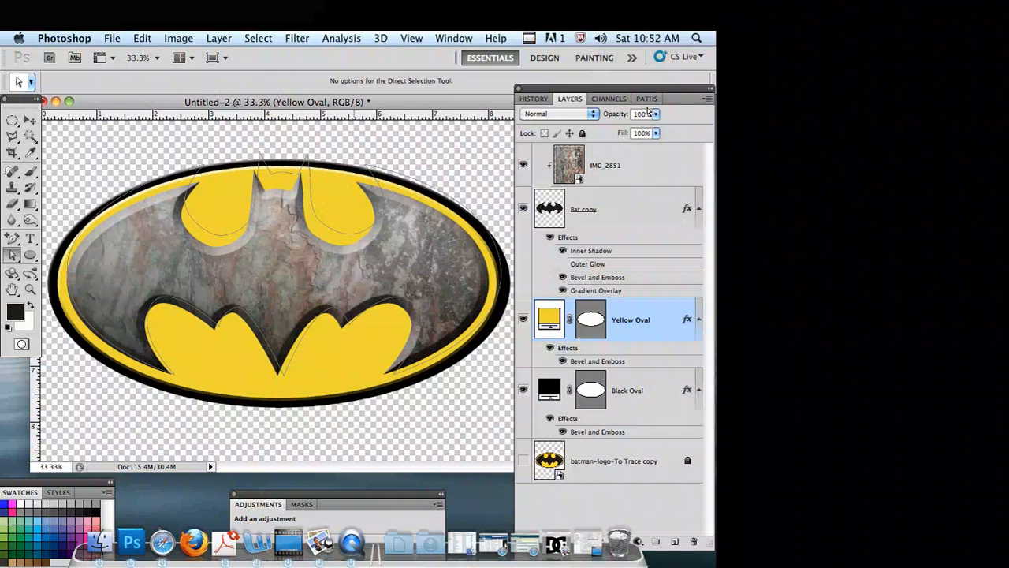
{"action": "left_click", "coordinate": [604, 150]}
{"action": "key", "text": "Return"}
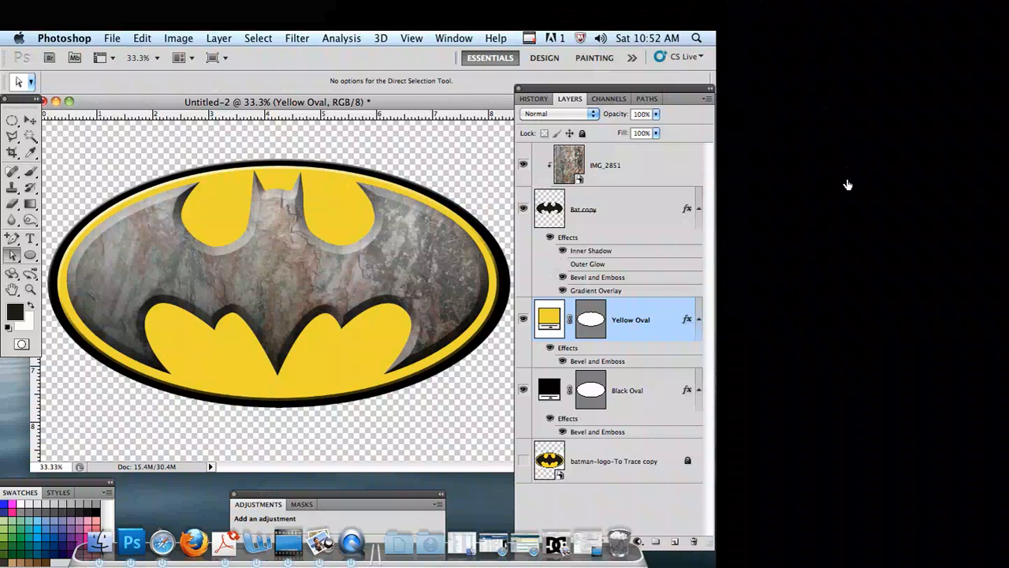
Step: Load the outline of the Bat copy layer as a selection and add a new layer above Yellow Oval
{"action": "left_click", "coordinate": [550, 209], "text": "super"}
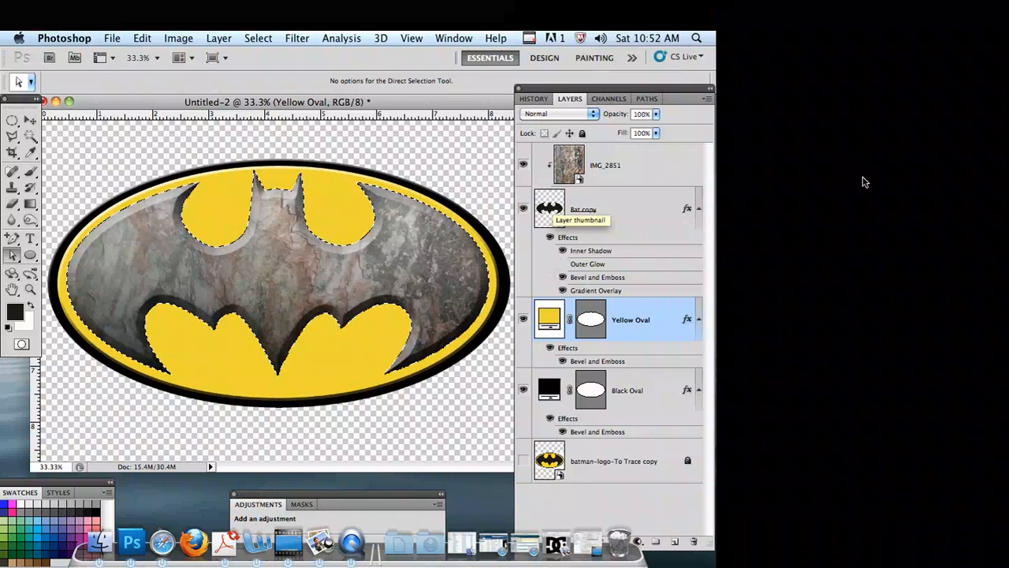
{"action": "left_click", "coordinate": [674, 542]}
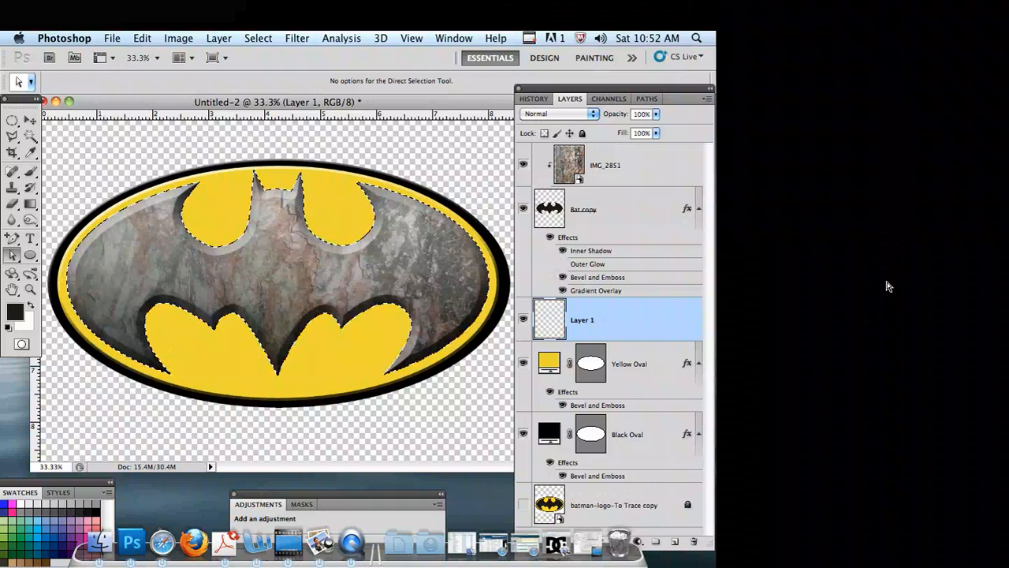
Step: Try Free Transform on the selected bat area of the empty Layer 1 and the Bat copy layer, and reselect Layer 1
{"action": "key", "text": "super+t"}
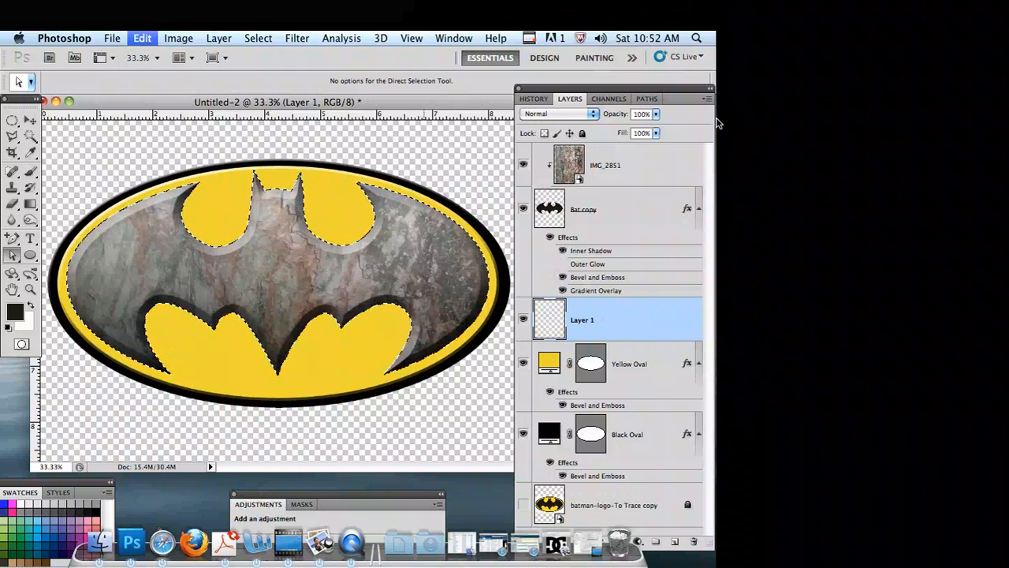
{"action": "key", "text": "Return"}
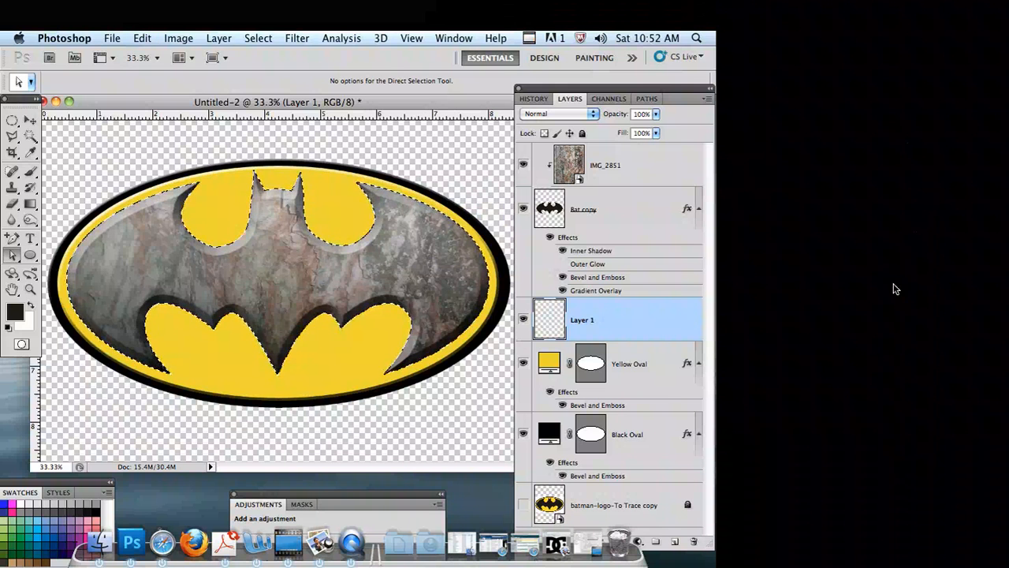
{"action": "double_click", "coordinate": [896, 289]}
{"action": "key", "text": "Return"}
{"action": "key", "text": "alt+bracketleft"}
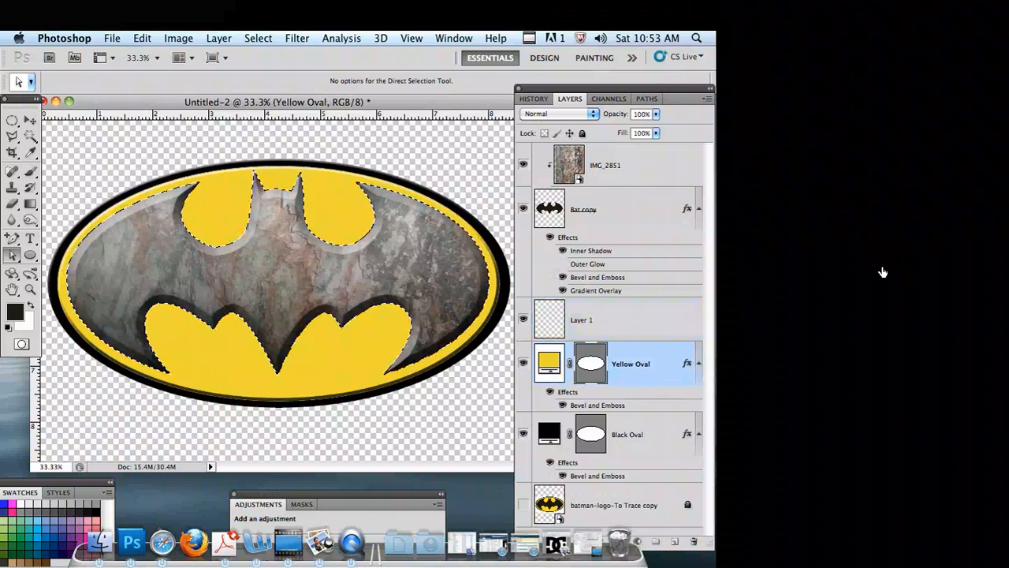
{"action": "key", "text": "alt+bracketright"}
{"action": "key", "text": "alt+bracketright"}
{"action": "key", "text": "super+t"}
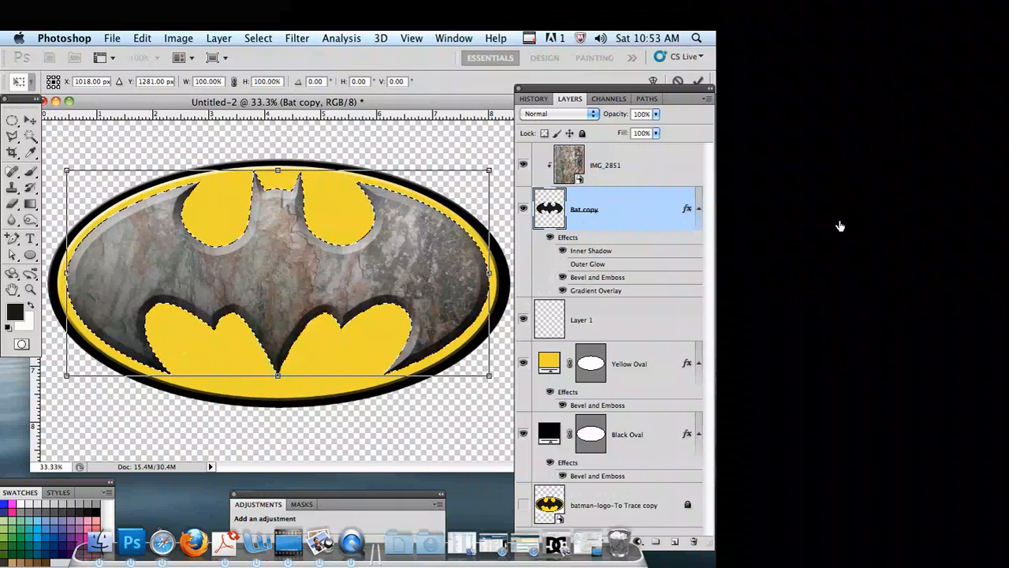
{"action": "key", "text": "Return"}
{"action": "key", "text": "a"}
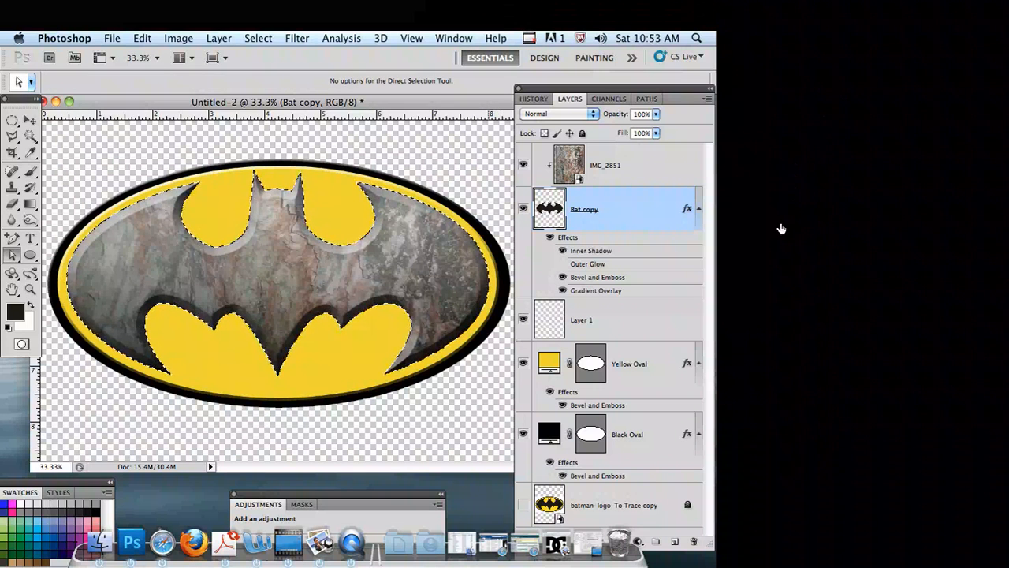
{"action": "key", "text": "alt+bracketleft"}
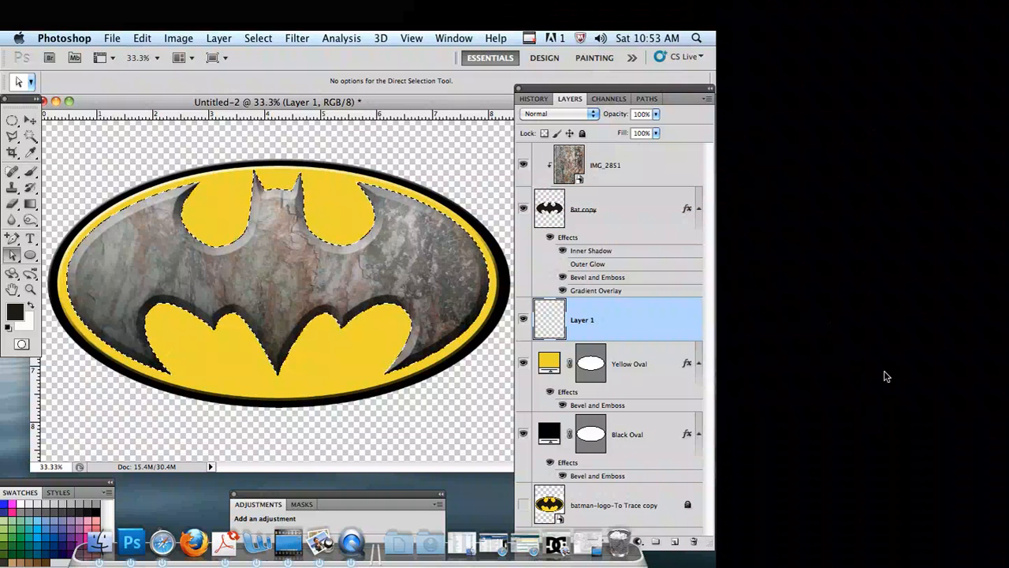
Step: Move the panel group up and fill the bat selection on Layer 1 with the black foreground colour
{"action": "left_click", "coordinate": [646, 98]}
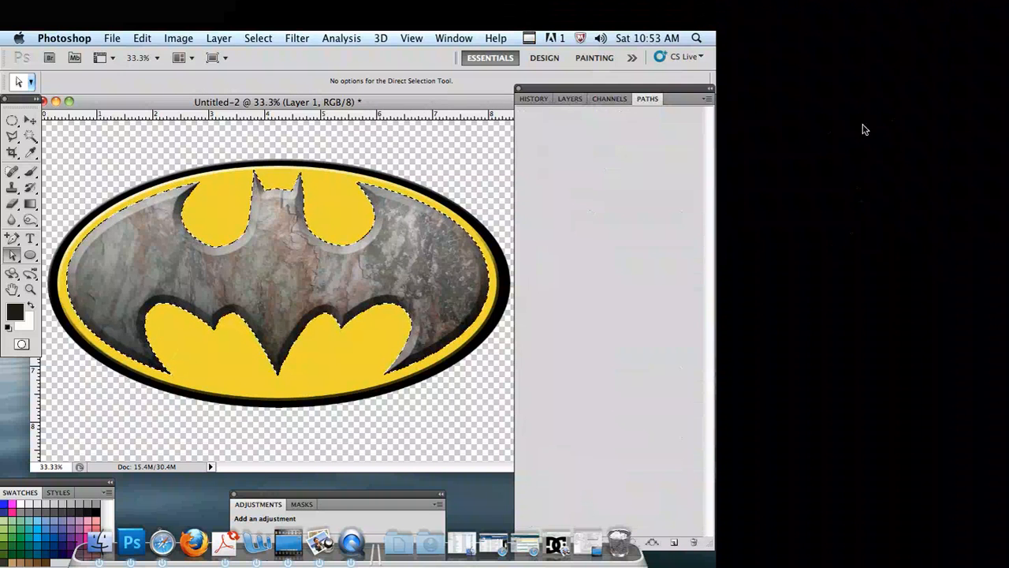
{"action": "left_click_drag", "start_coordinate": [646, 98], "coordinate": [645, 58]}
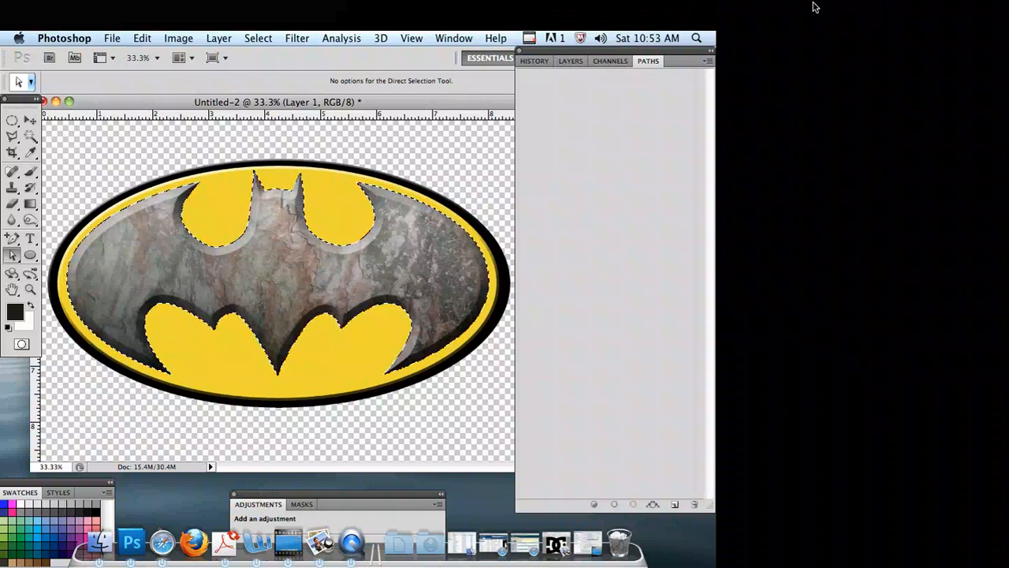
{"action": "left_click", "coordinate": [529, 38]}
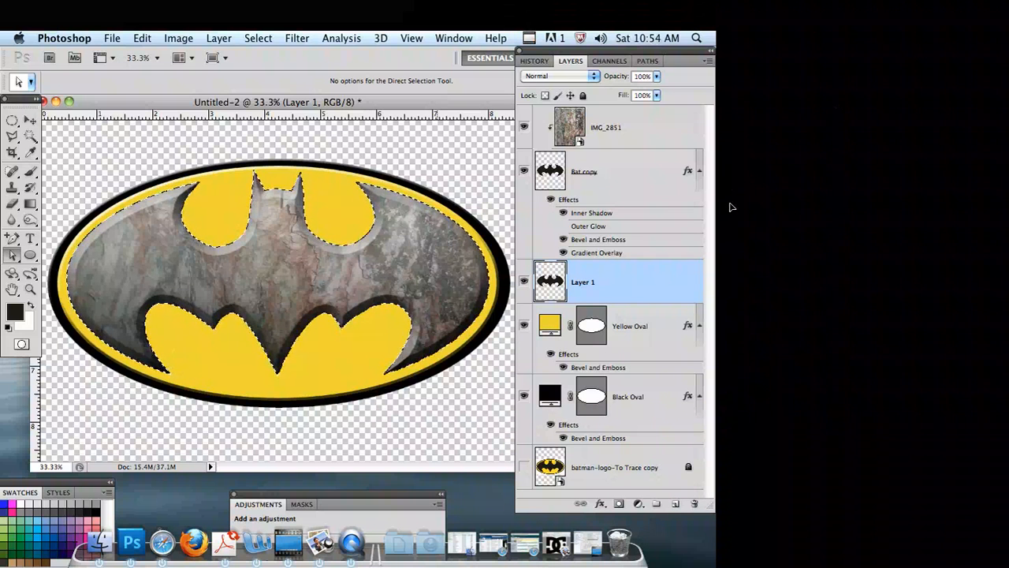
Step: Enlarge the black bat fill on Layer 1 with Free Transform to 102.15% width and 109.18% height, up towards the upper right
{"action": "key", "text": "super+t"}
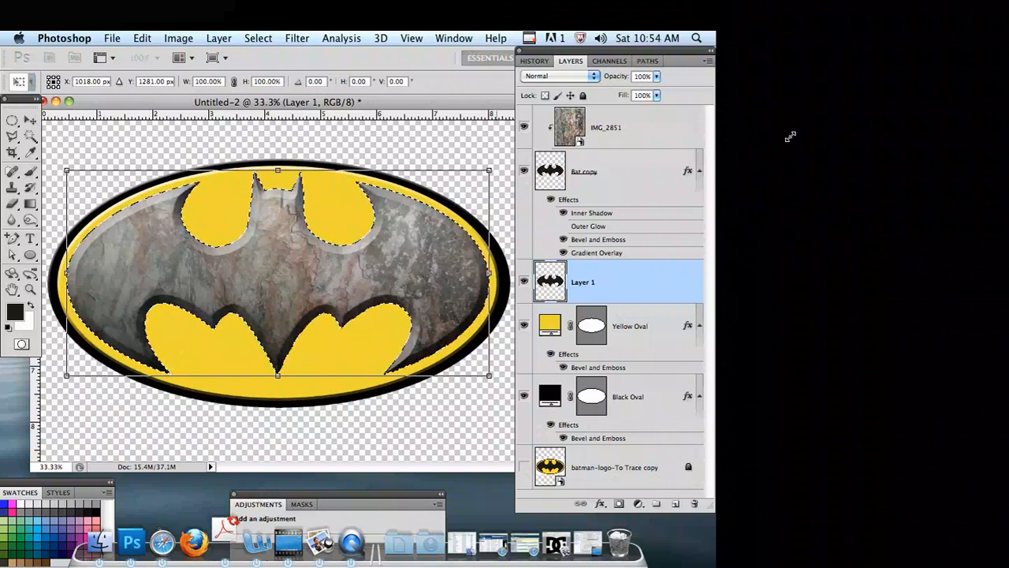
{"action": "left_click_drag", "start_coordinate": [793, 122], "coordinate": [791, 119]}
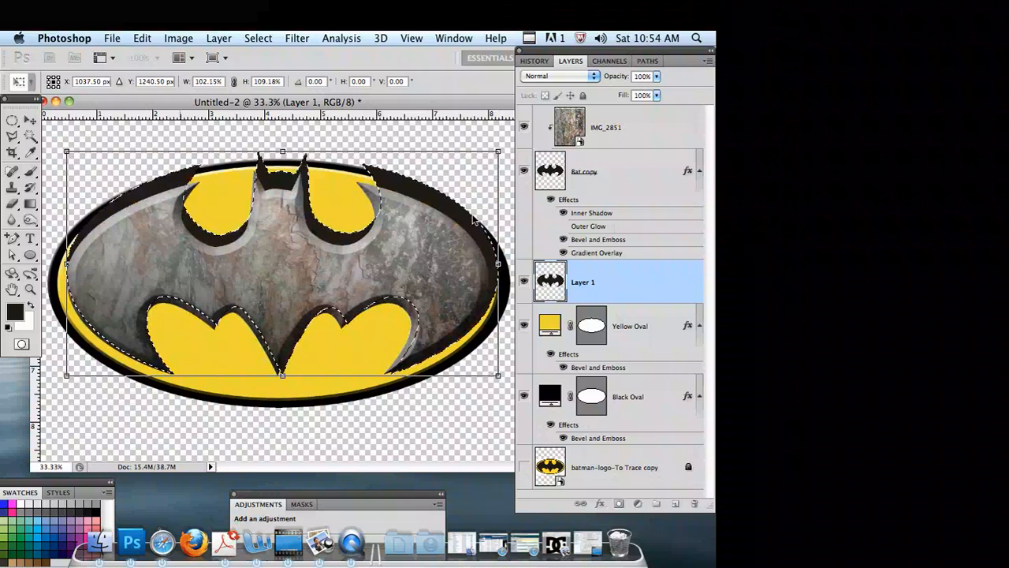
{"action": "key", "text": "a"}
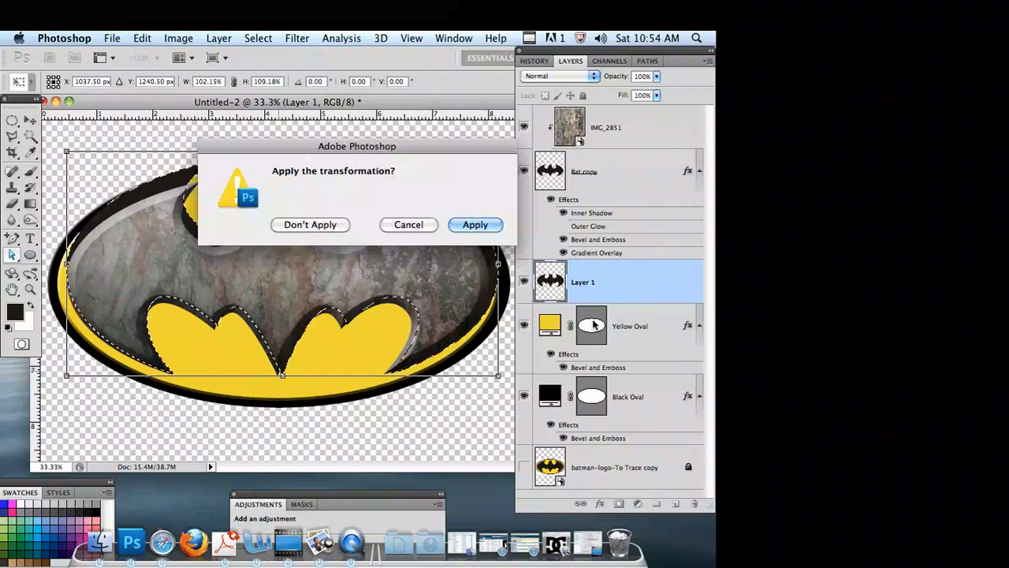
{"action": "key", "text": "Return"}
Step: Select the Yellow Oval layer and make a work path from the enlarged bat selection
{"action": "left_click", "coordinate": [577, 337]}
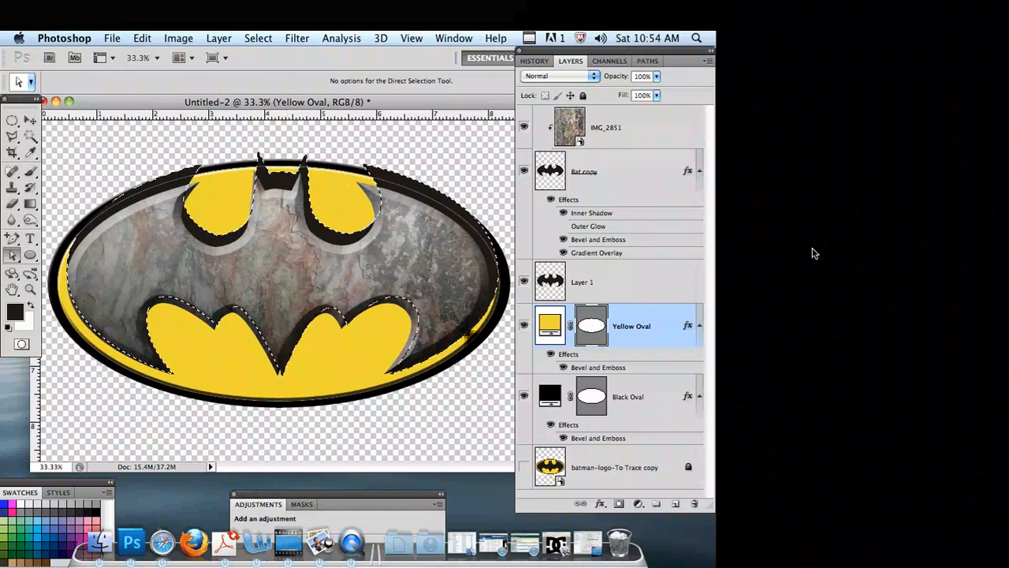
{"action": "left_click", "coordinate": [647, 60]}
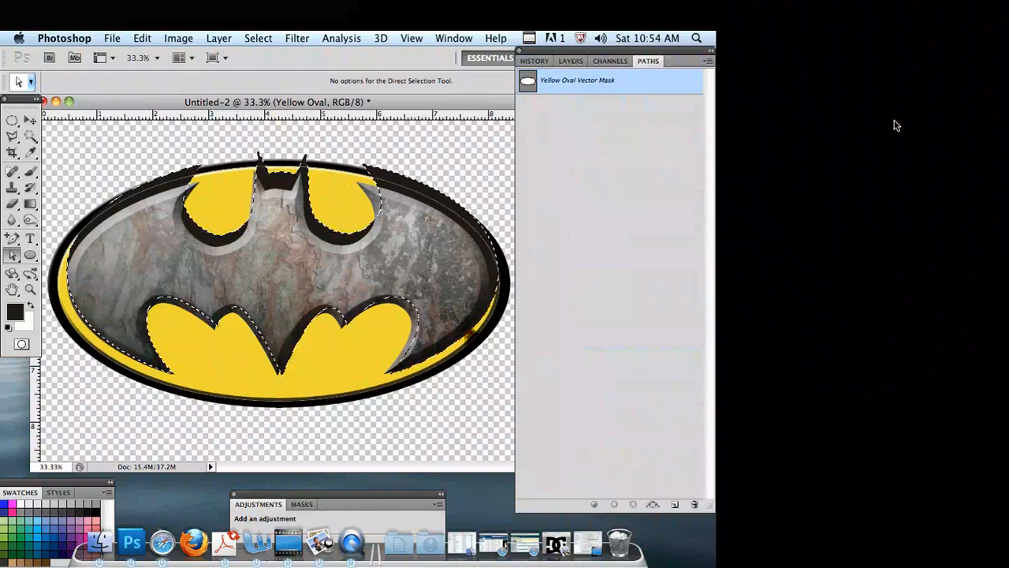
{"action": "left_click", "coordinate": [653, 504]}
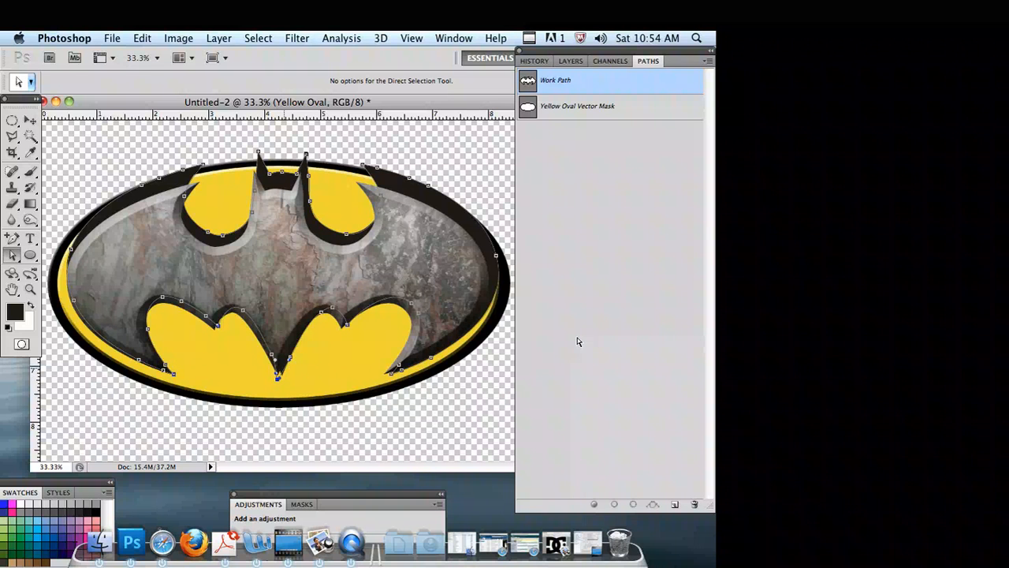
Step: Lower the opacity of Layer 1, the black bat shadow, to 65%
{"action": "key", "text": "F7"}
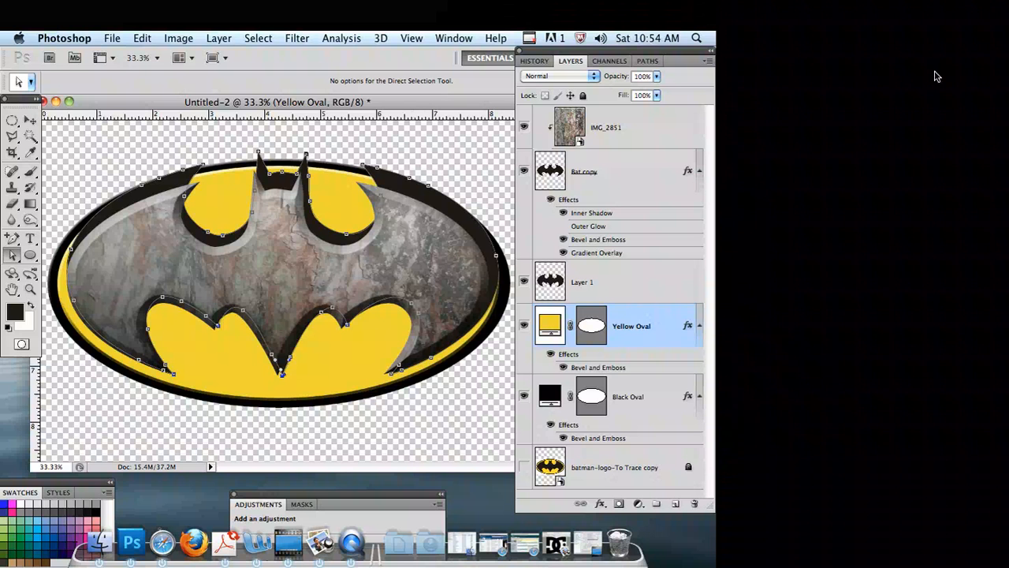
{"action": "left_click", "coordinate": [657, 77]}
{"action": "mouse_move", "coordinate": [660, 90]}
{"action": "left_mouse_down"}
{"action": "mouse_move", "coordinate": [634, 90]}
{"action": "mouse_move", "coordinate": [659, 91]}
{"action": "left_mouse_up"}
{"action": "left_click", "coordinate": [631, 282]}
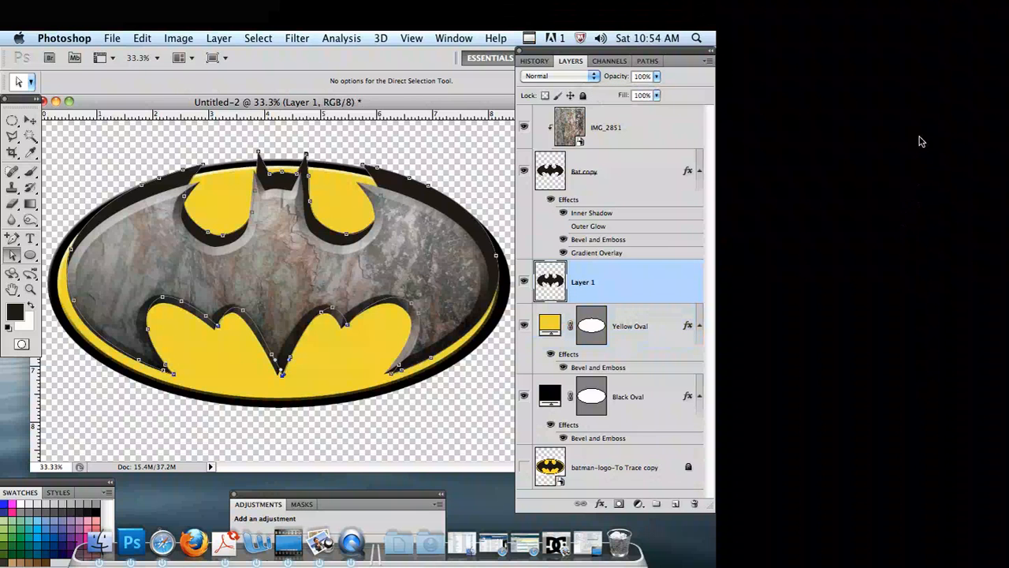
{"action": "left_click", "coordinate": [657, 77]}
{"action": "left_click_drag", "start_coordinate": [660, 91], "coordinate": [634, 91]}
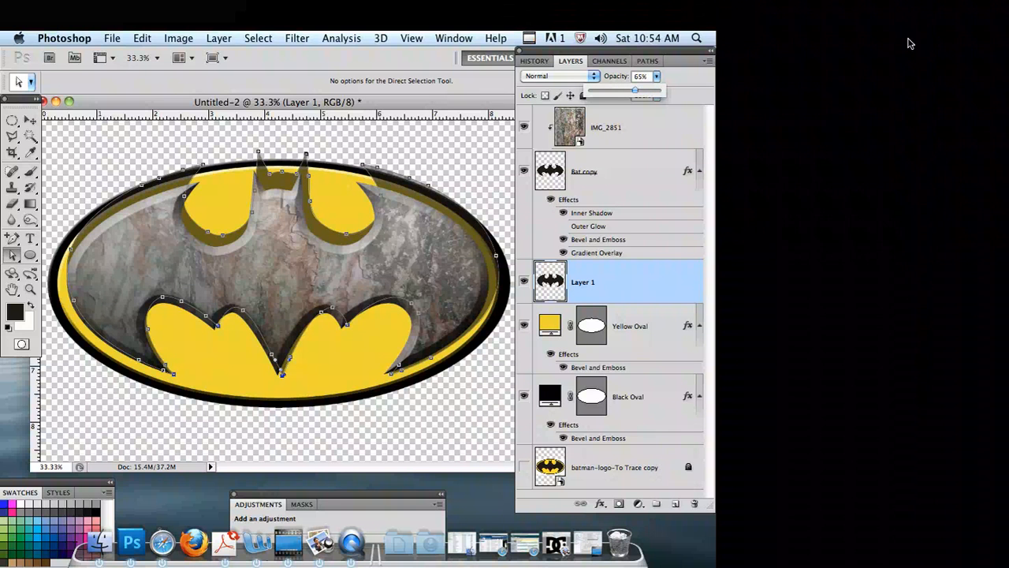
Step: Load the bat work path as a selection and draw a black-to-transparent gradient from the bat's tail up to its ear on Layer 1
{"action": "left_click", "coordinate": [647, 61]}
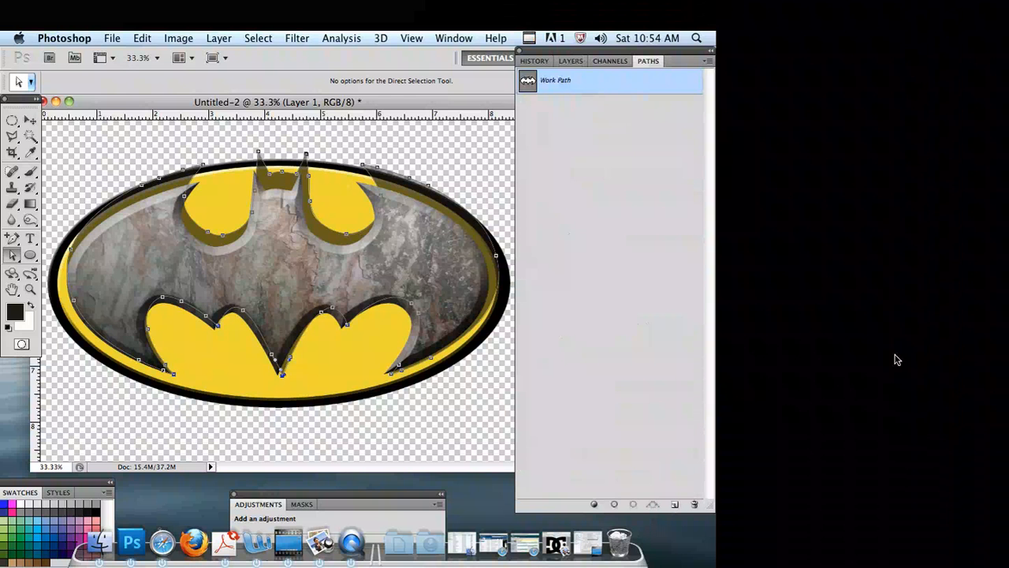
{"action": "left_click", "coordinate": [633, 504]}
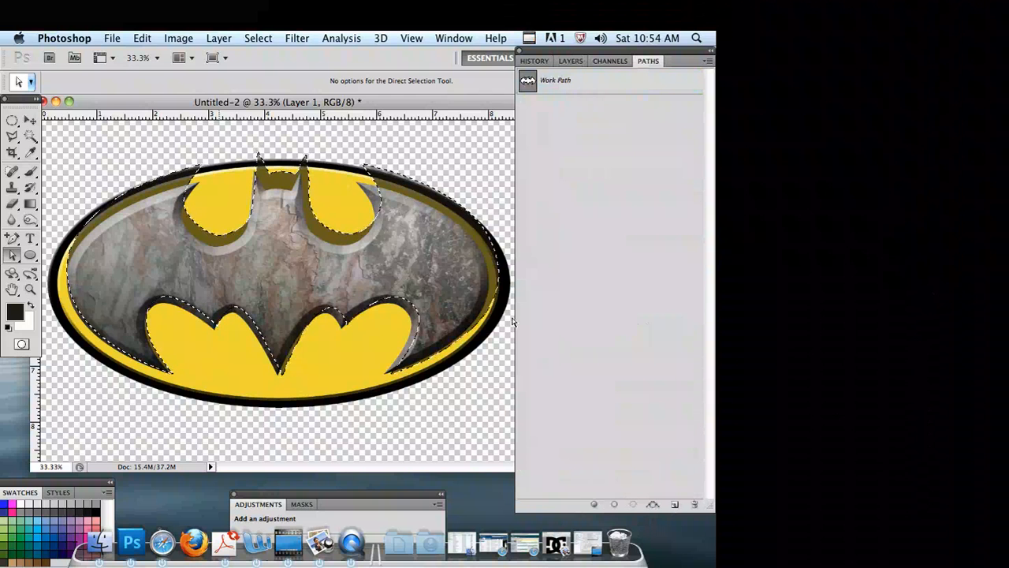
{"action": "key", "text": "g"}
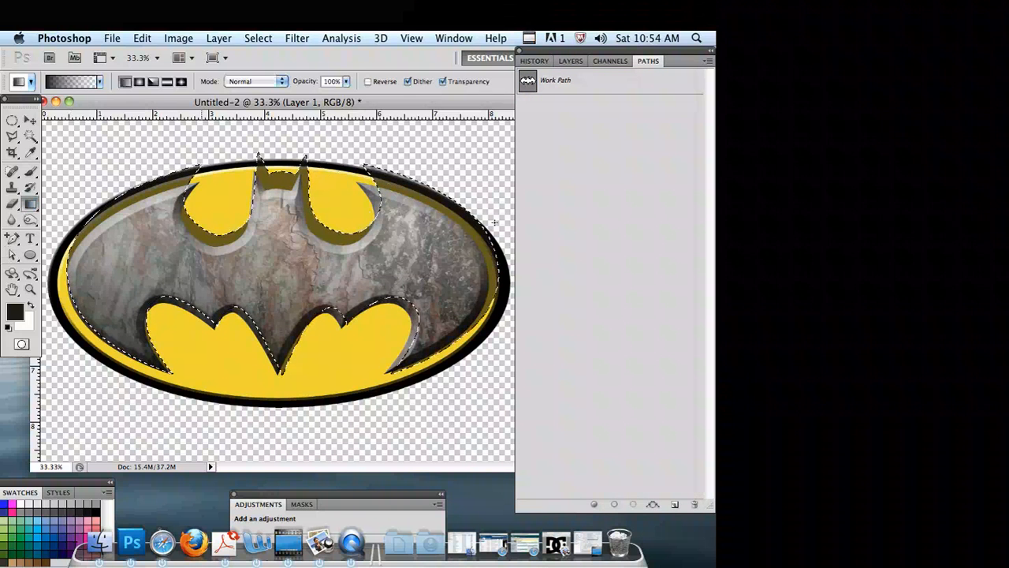
{"action": "left_click_drag", "start_coordinate": [282, 374], "coordinate": [303, 159]}
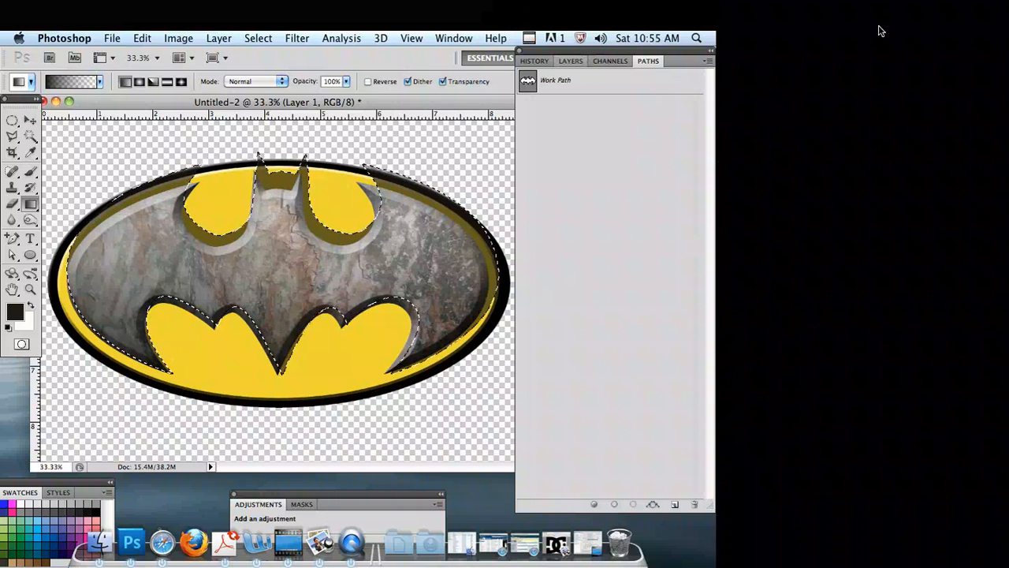
Step: Replace Layer 1 with a new empty layer above Yellow Oval and fill the bat selection with a black-to-transparent gradient from tail to ear
{"action": "key", "text": "F7"}
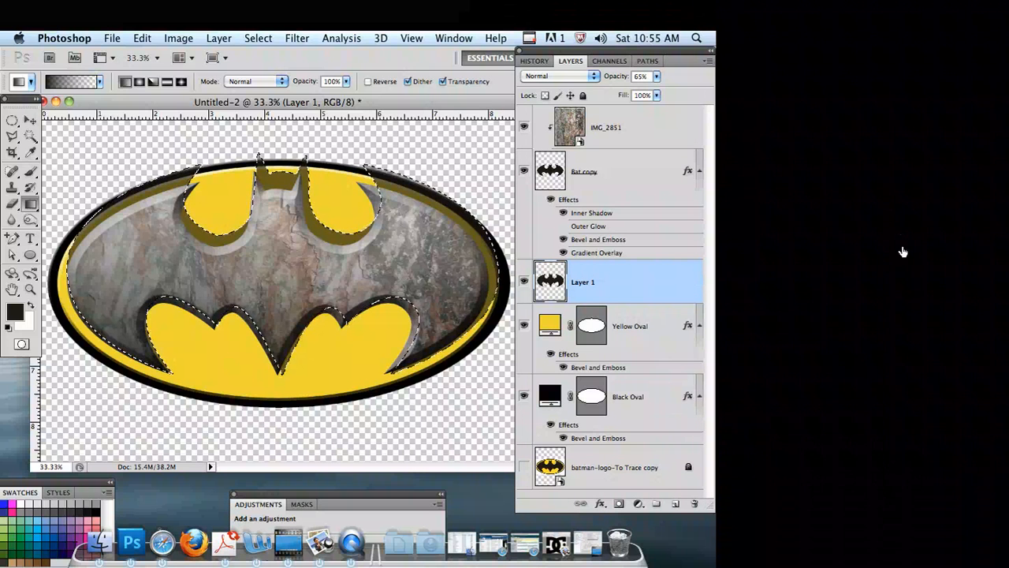
{"action": "mouse_move", "coordinate": [944, 250]}
{"action": "left_mouse_down"}
{"action": "mouse_move", "coordinate": [992, 412]}
{"action": "mouse_move", "coordinate": [985, 475]}
{"action": "left_mouse_up"}
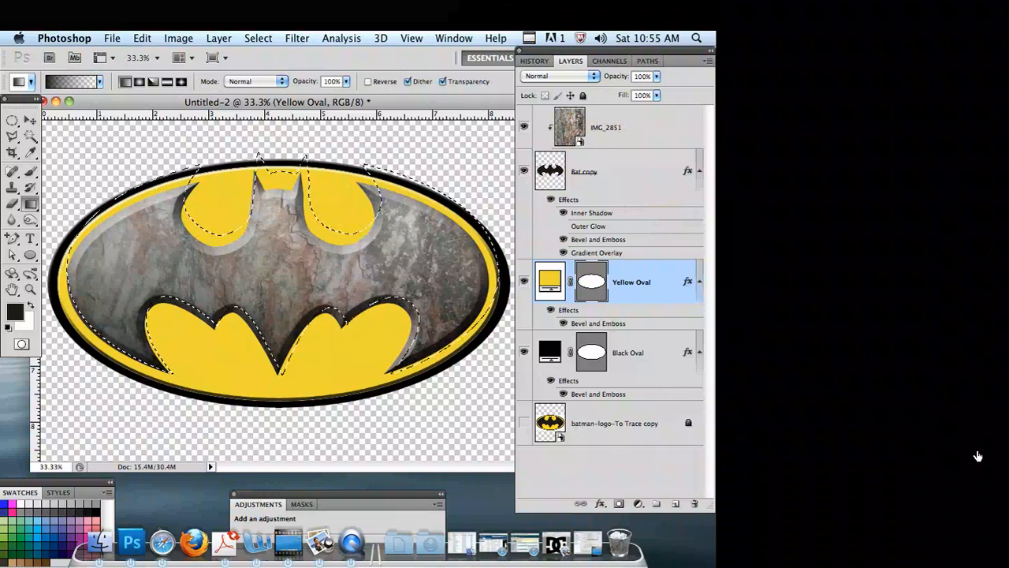
{"action": "left_click", "coordinate": [676, 504]}
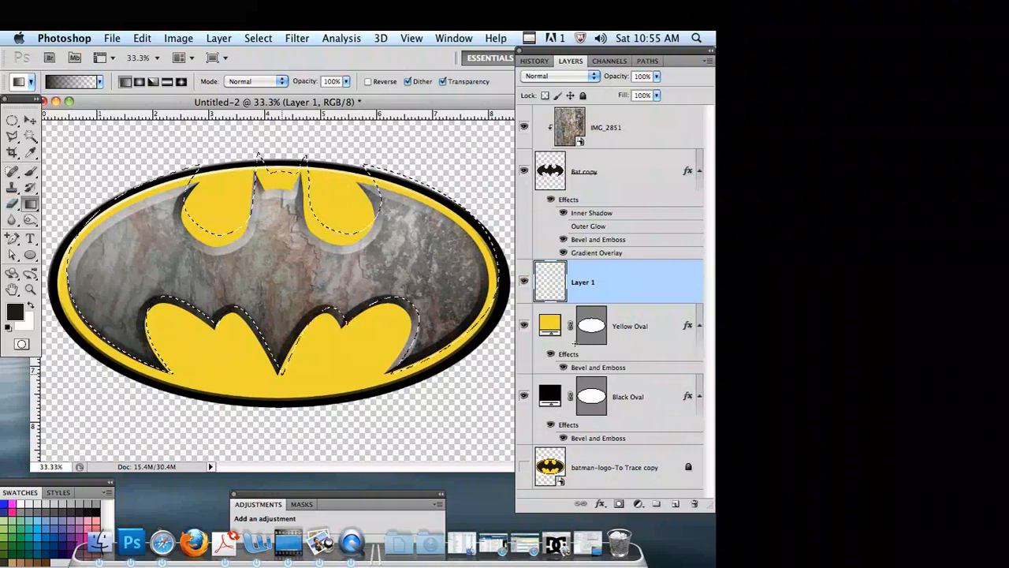
{"action": "left_click_drag", "start_coordinate": [281, 375], "coordinate": [306, 154]}
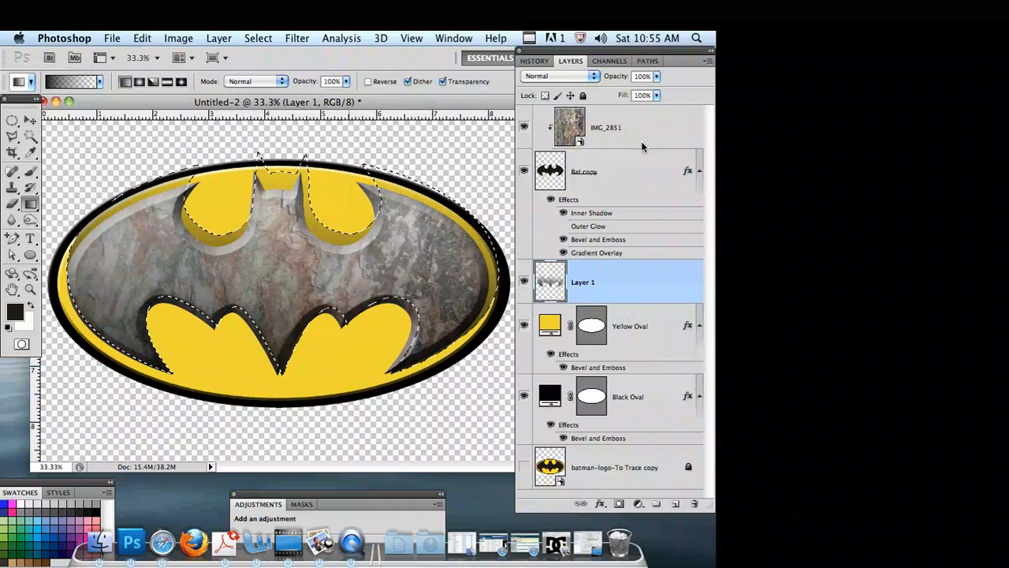
{"action": "left_click", "coordinate": [529, 38]}
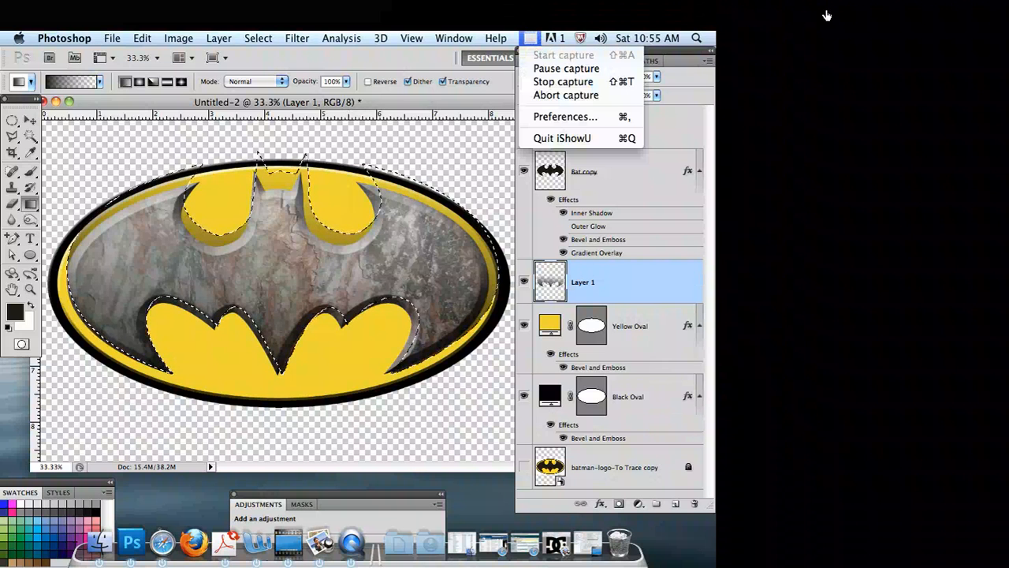
{"action": "left_click", "coordinate": [566, 68]}
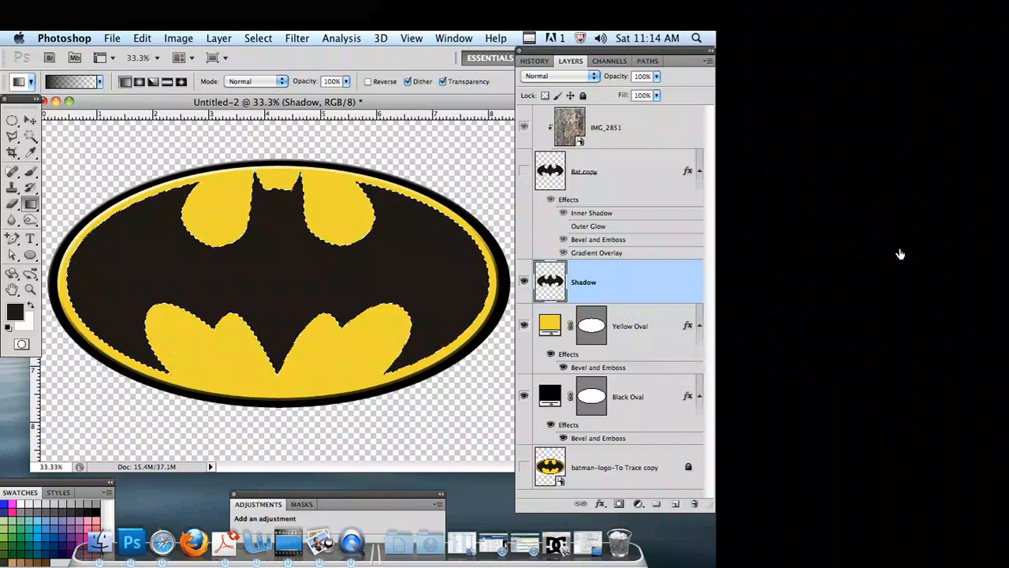
Step: Replace the Shadow layer with a new gradient-filled layer above Yellow Oval and show the Bat copy layer
{"action": "mouse_move", "coordinate": [550, 281]}
{"action": "left_mouse_down"}
{"action": "mouse_move", "coordinate": [560, 476]}
{"action": "mouse_move", "coordinate": [694, 503]}
{"action": "left_mouse_up"}
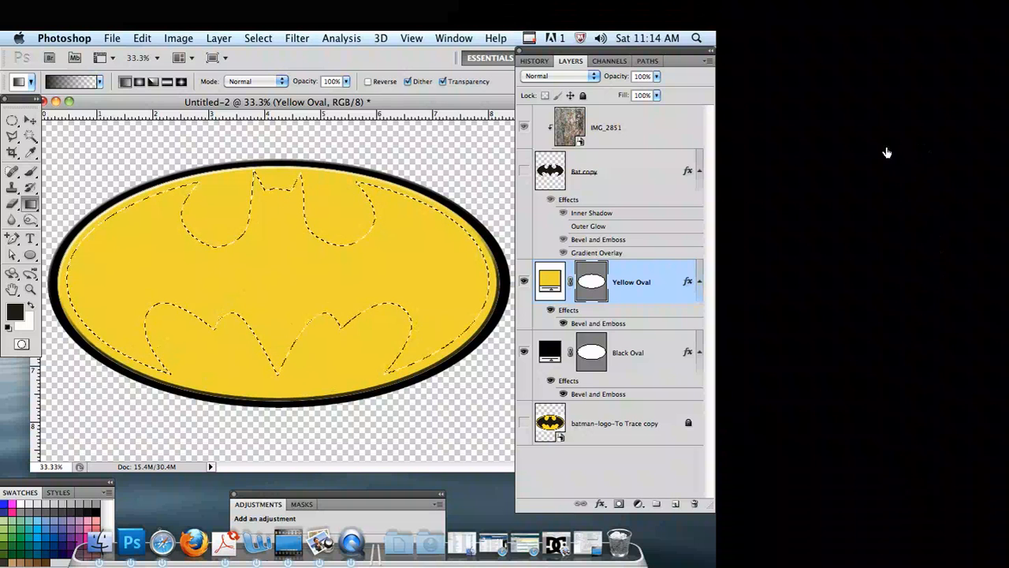
{"action": "left_click", "coordinate": [524, 170]}
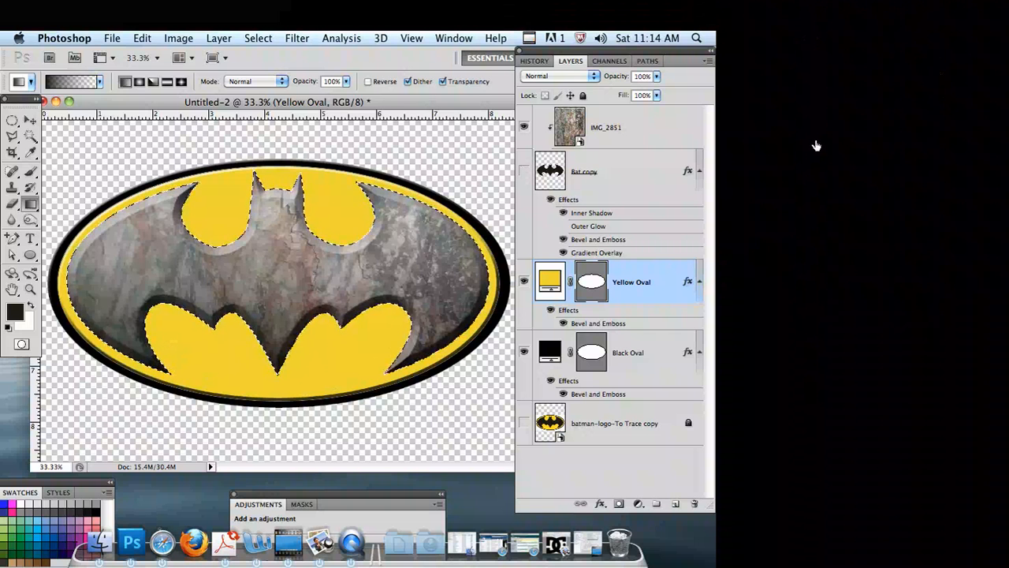
{"action": "left_click", "coordinate": [524, 170]}
{"action": "left_click", "coordinate": [675, 504]}
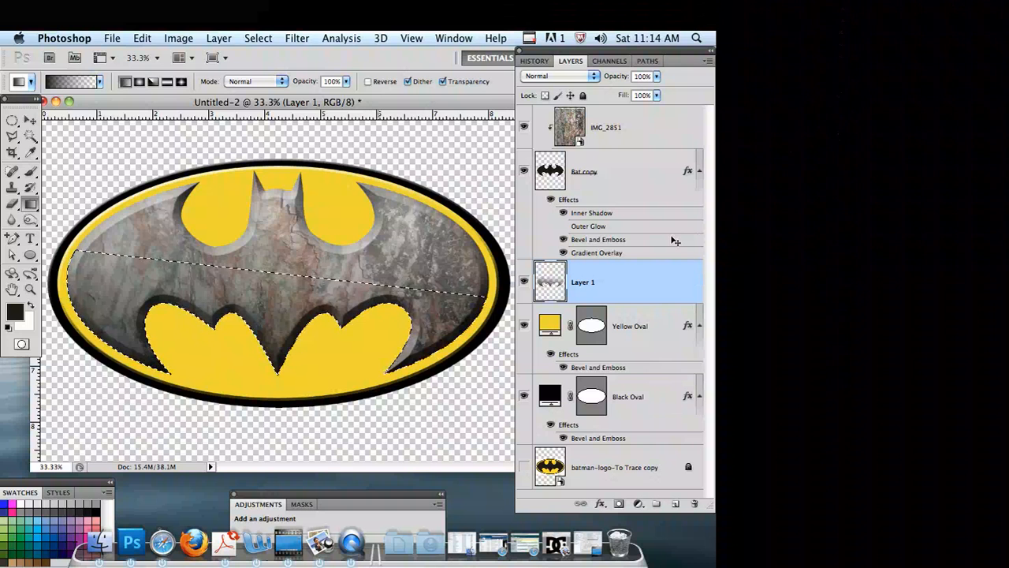
Step: Enlarge the gradient bat shadow on Layer 1 with Free Transform to 102.15% width and 112.93% height, up towards the upper right
{"action": "key", "text": "ctrl+t"}
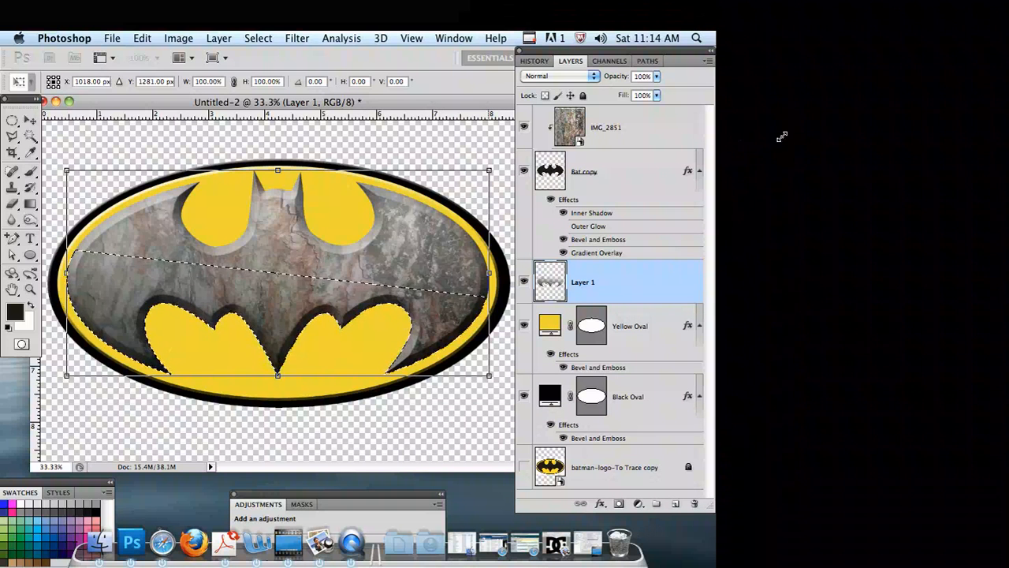
{"action": "left_click_drag", "start_coordinate": [781, 137], "coordinate": [790, 112]}
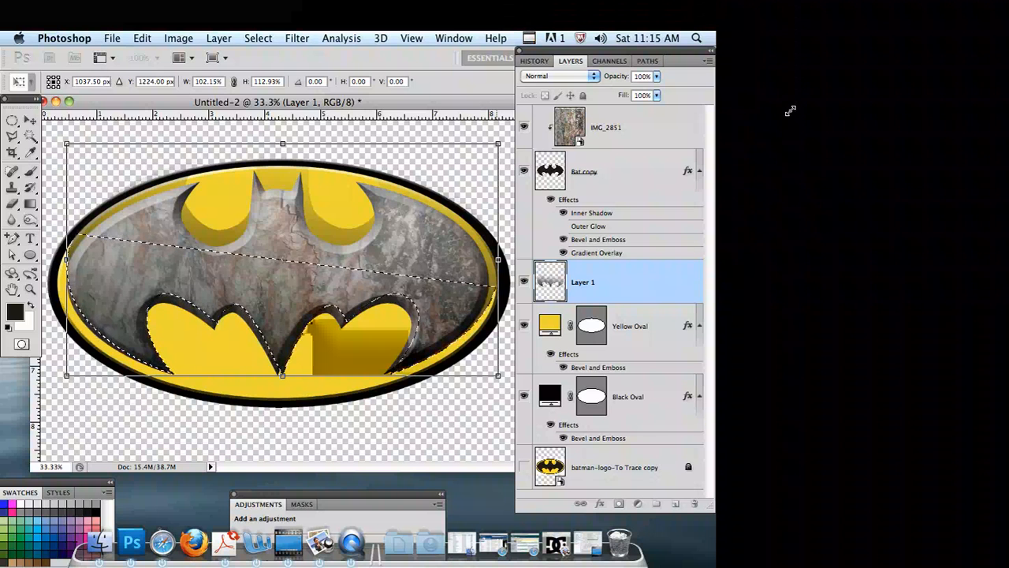
{"action": "key", "text": "Return"}
Step: Deselect the bat selection and move the Layers panel group down, clear of the logo
{"action": "key", "text": "g"}
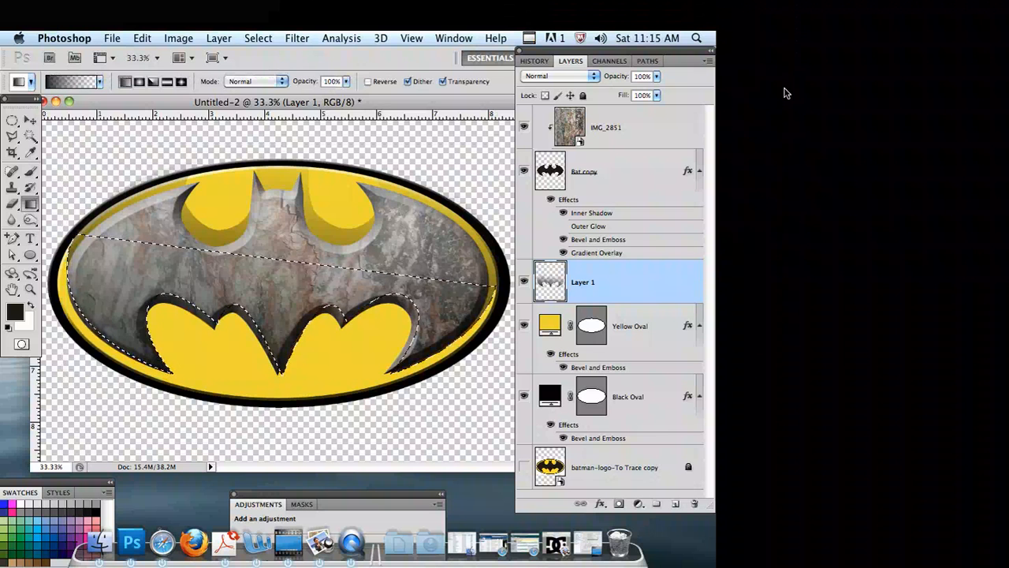
{"action": "key", "text": "super+d"}
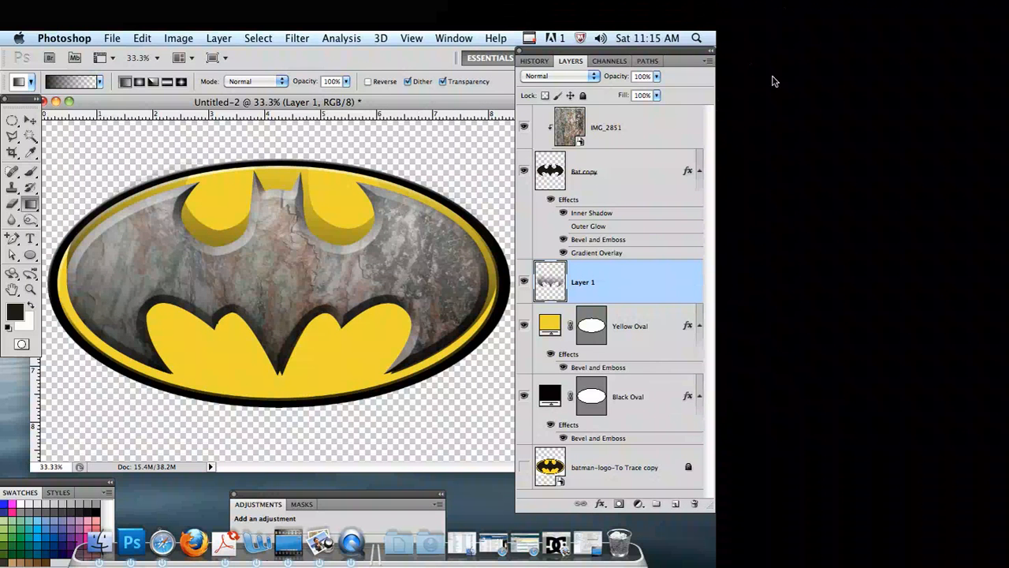
{"action": "left_click_drag", "start_coordinate": [825, 27], "coordinate": [808, 331]}
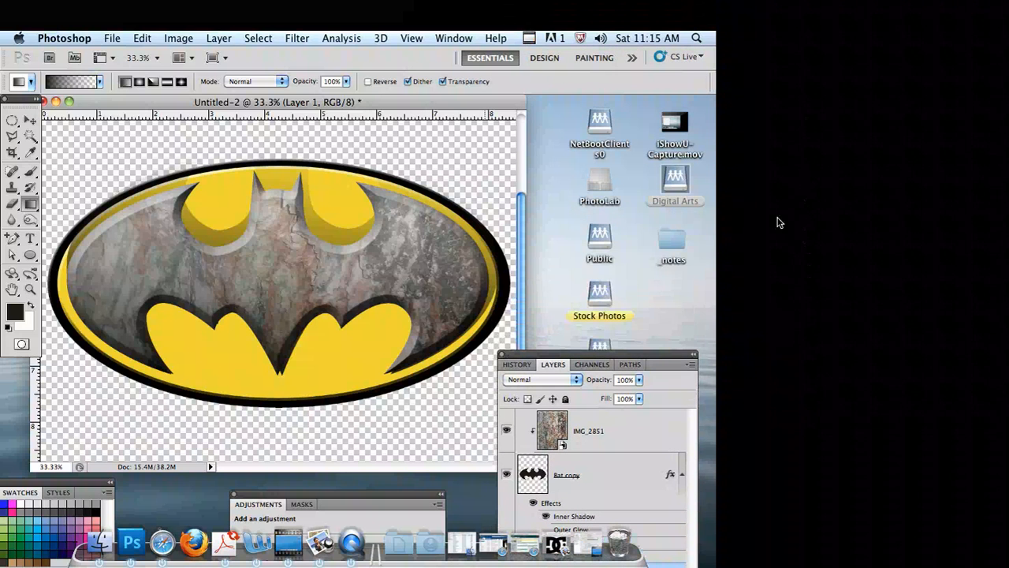